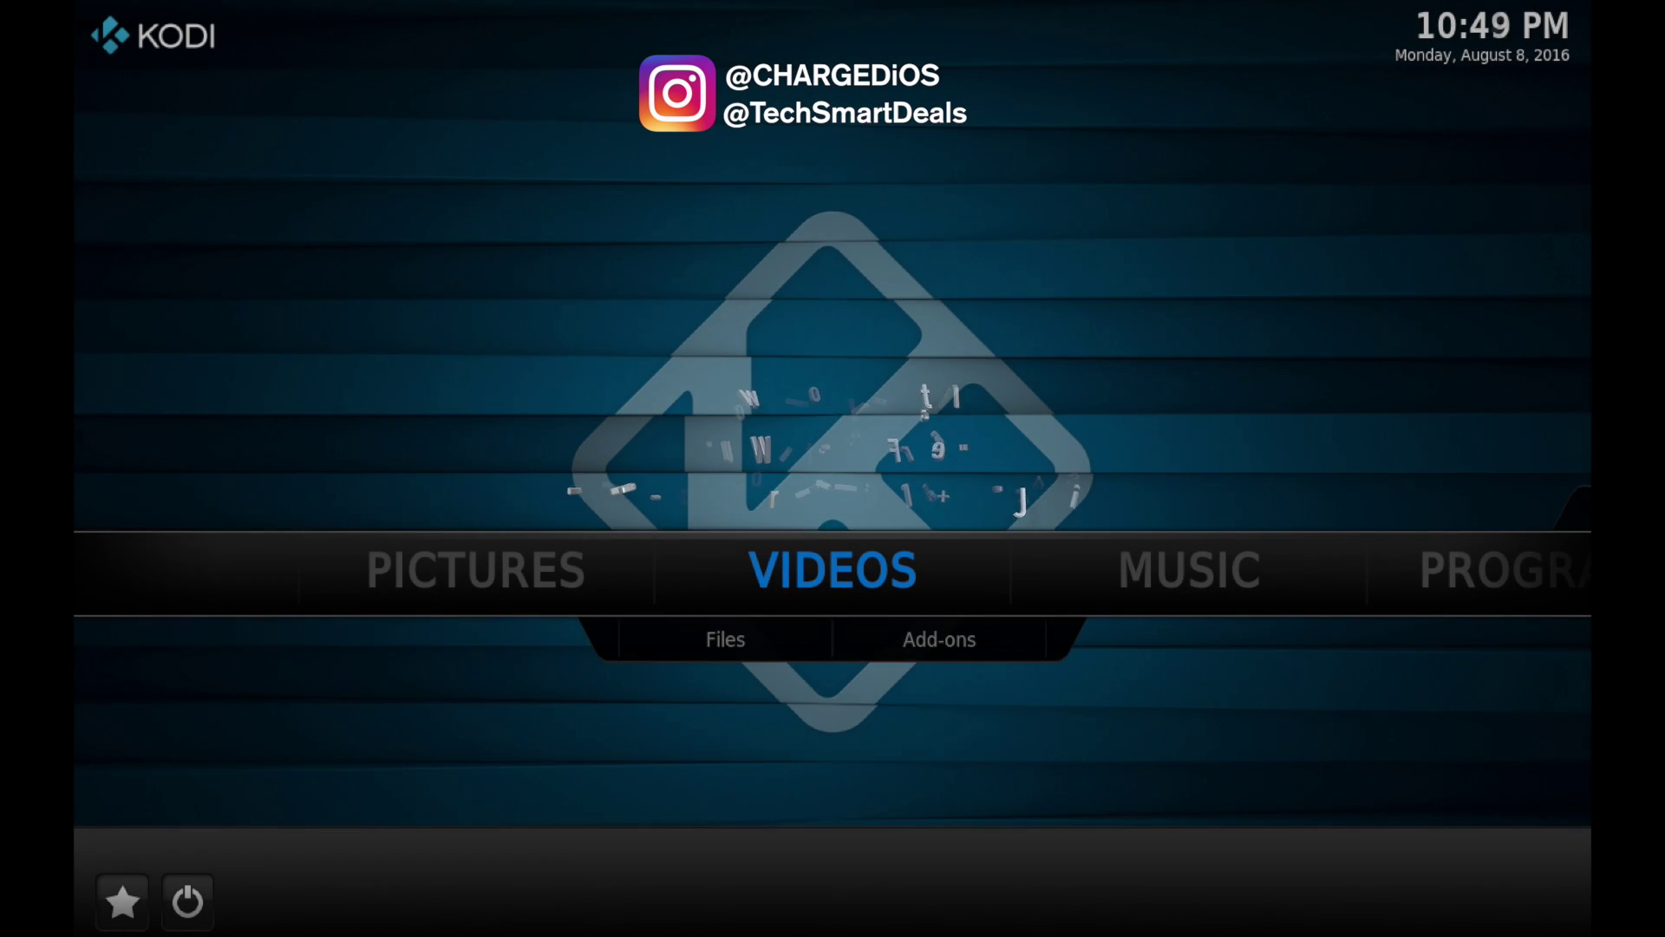
Open the Videos add-ons list from the home screen, showing UwatchFree and MetalliQ.
key(Down)
key(Right)
key(Return)
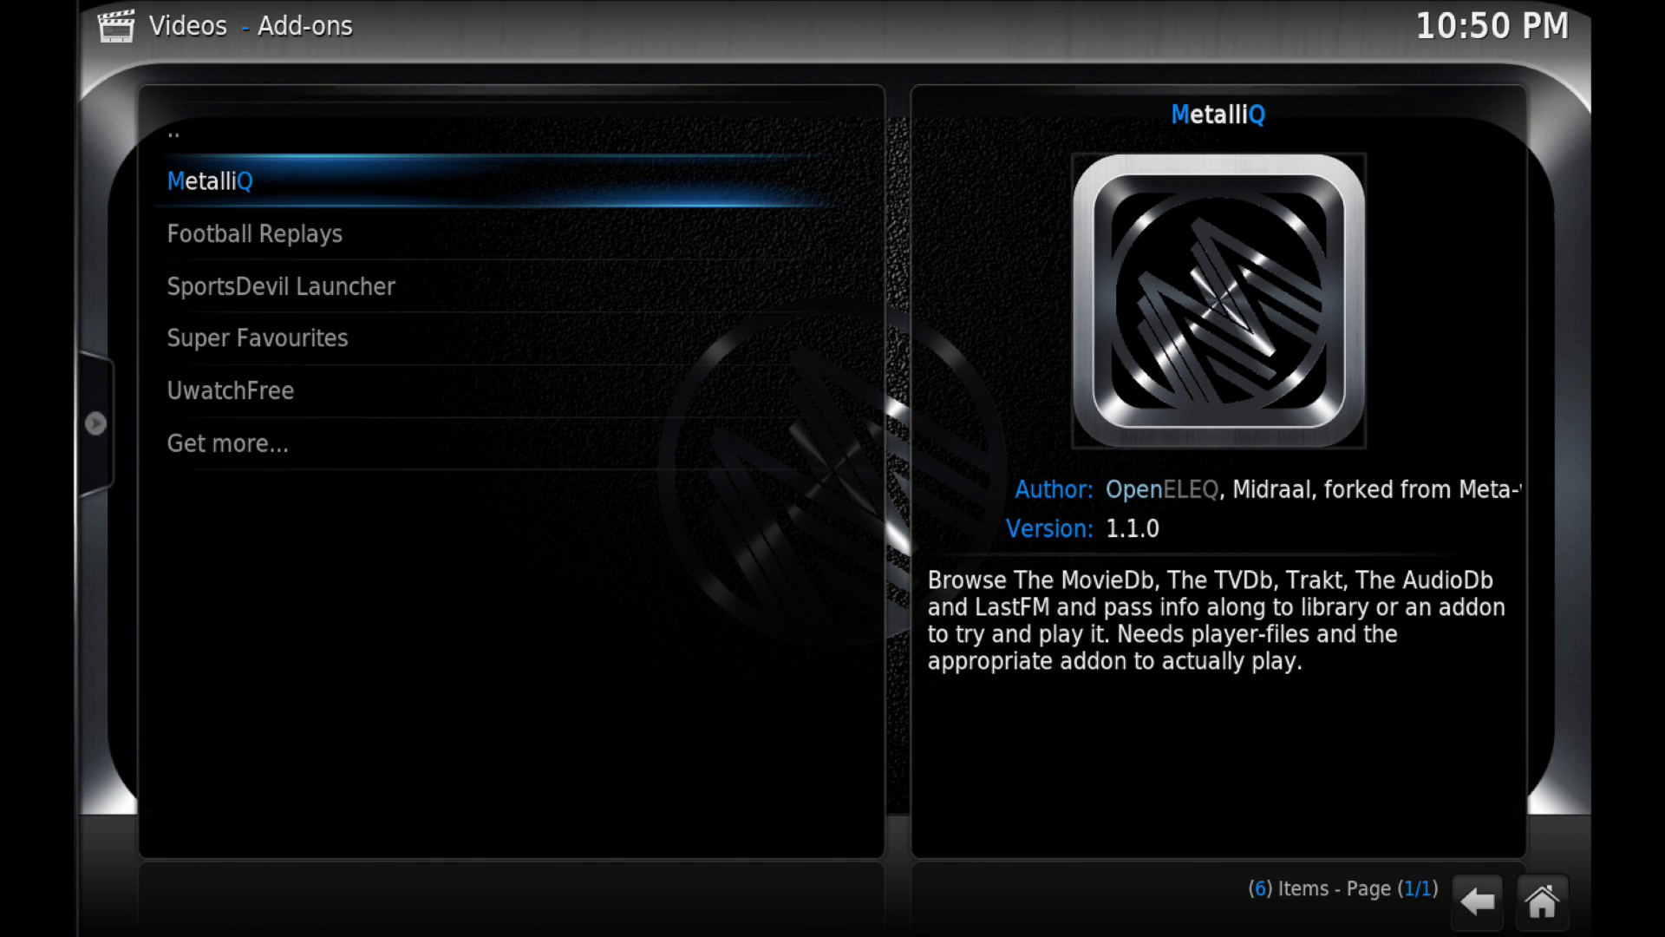
Launch the UwatchFree add-on and open its Featured Movies list.
key(Down)
key(Down)
key(Down)
key(Down)
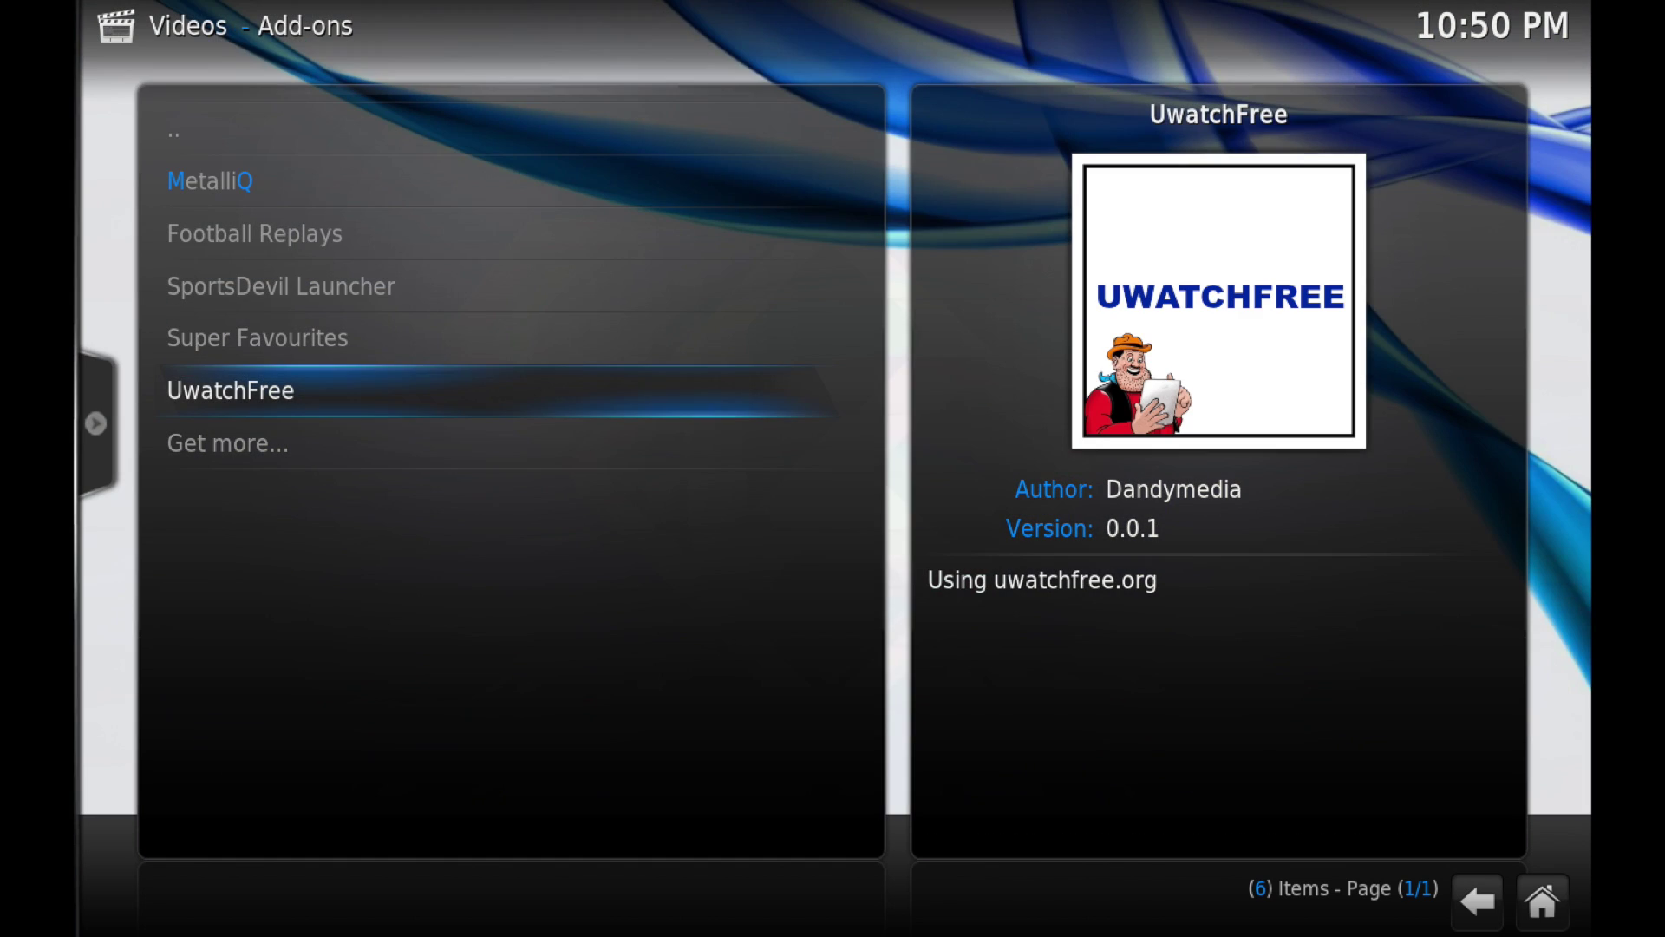
key(Return)
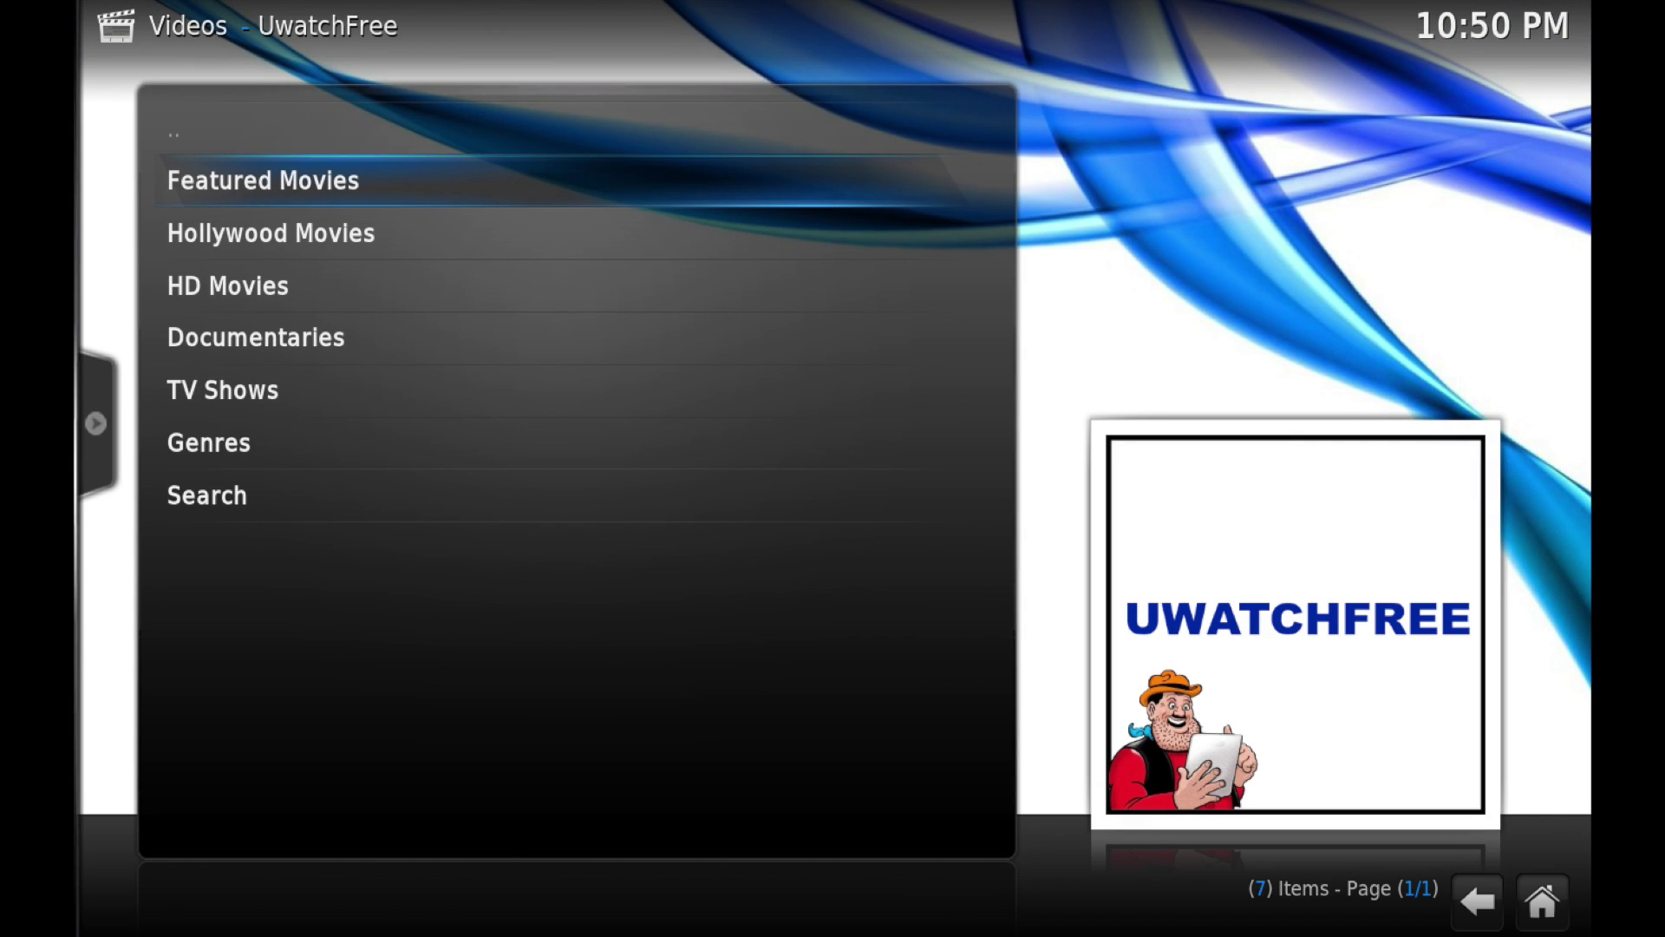
key(Down)
key(Down)
key(Down)
key(Down)
key(Down)
key(Down)
key(Up)
key(Up)
key(Up)
key(Up)
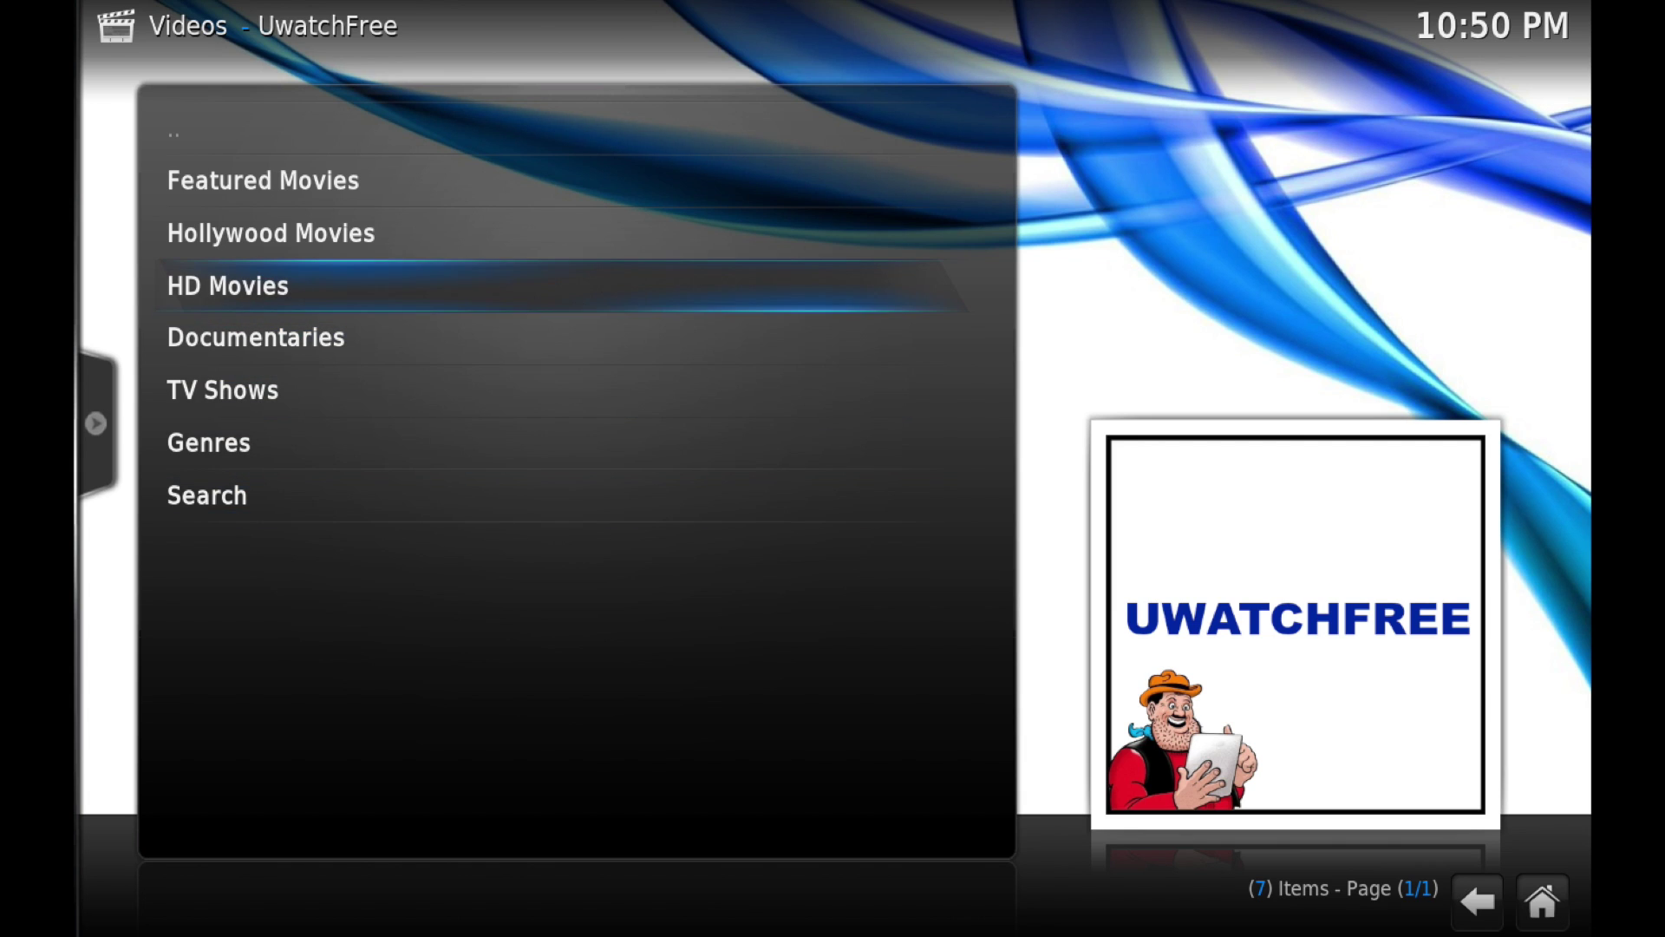
key(Up)
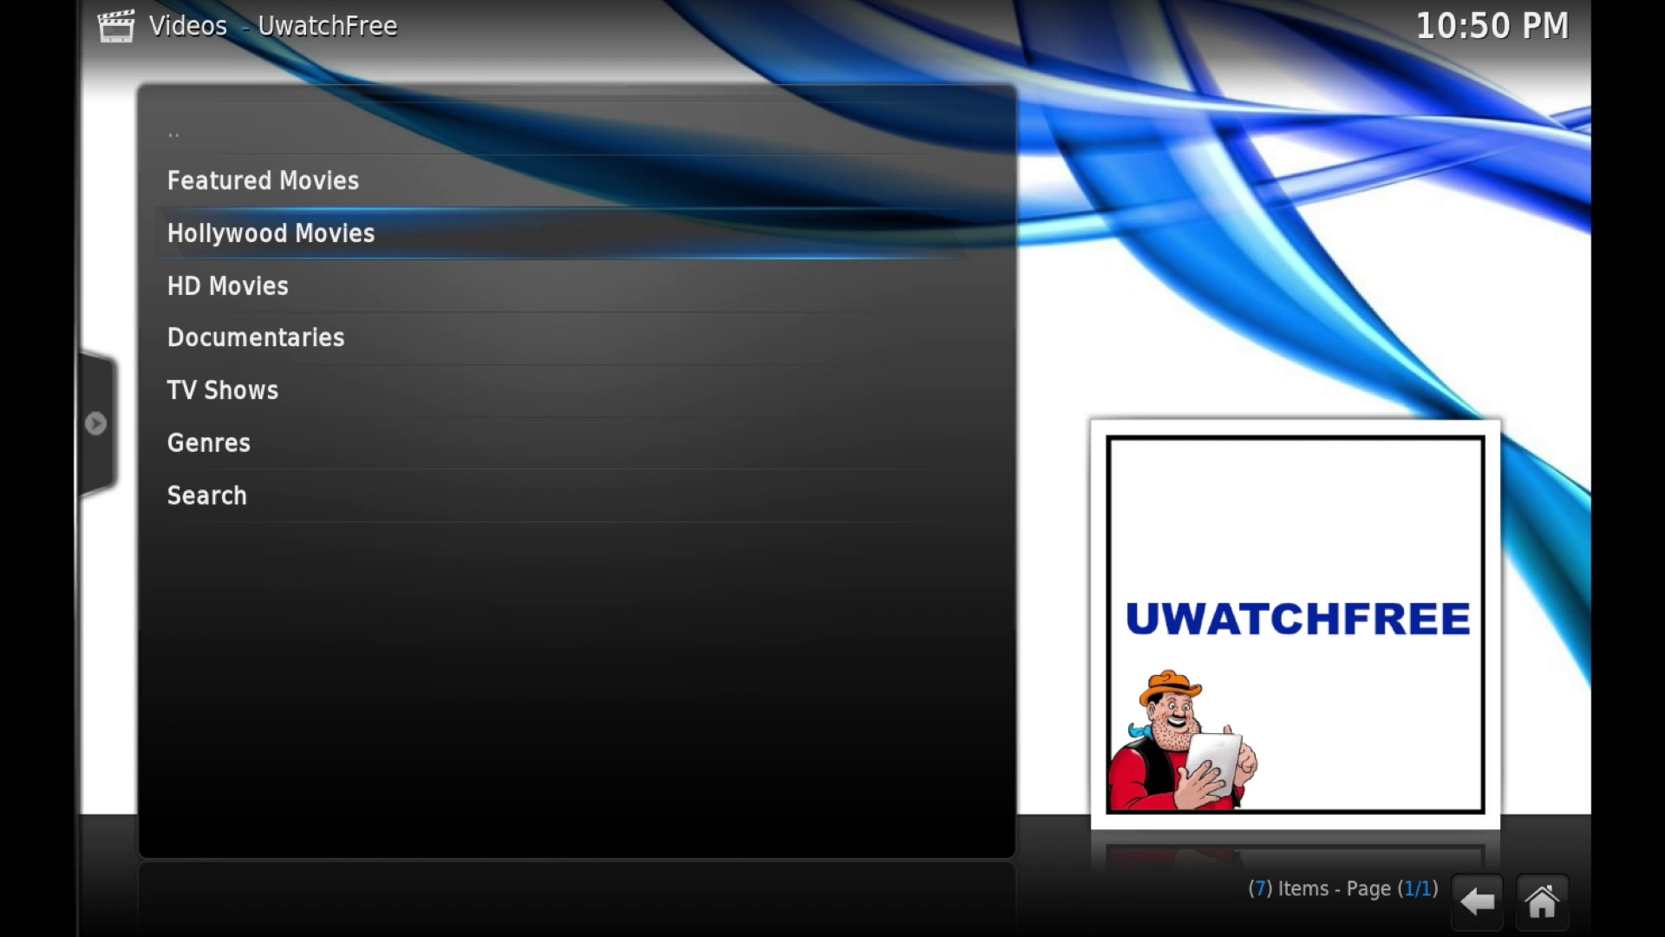
key(Up)
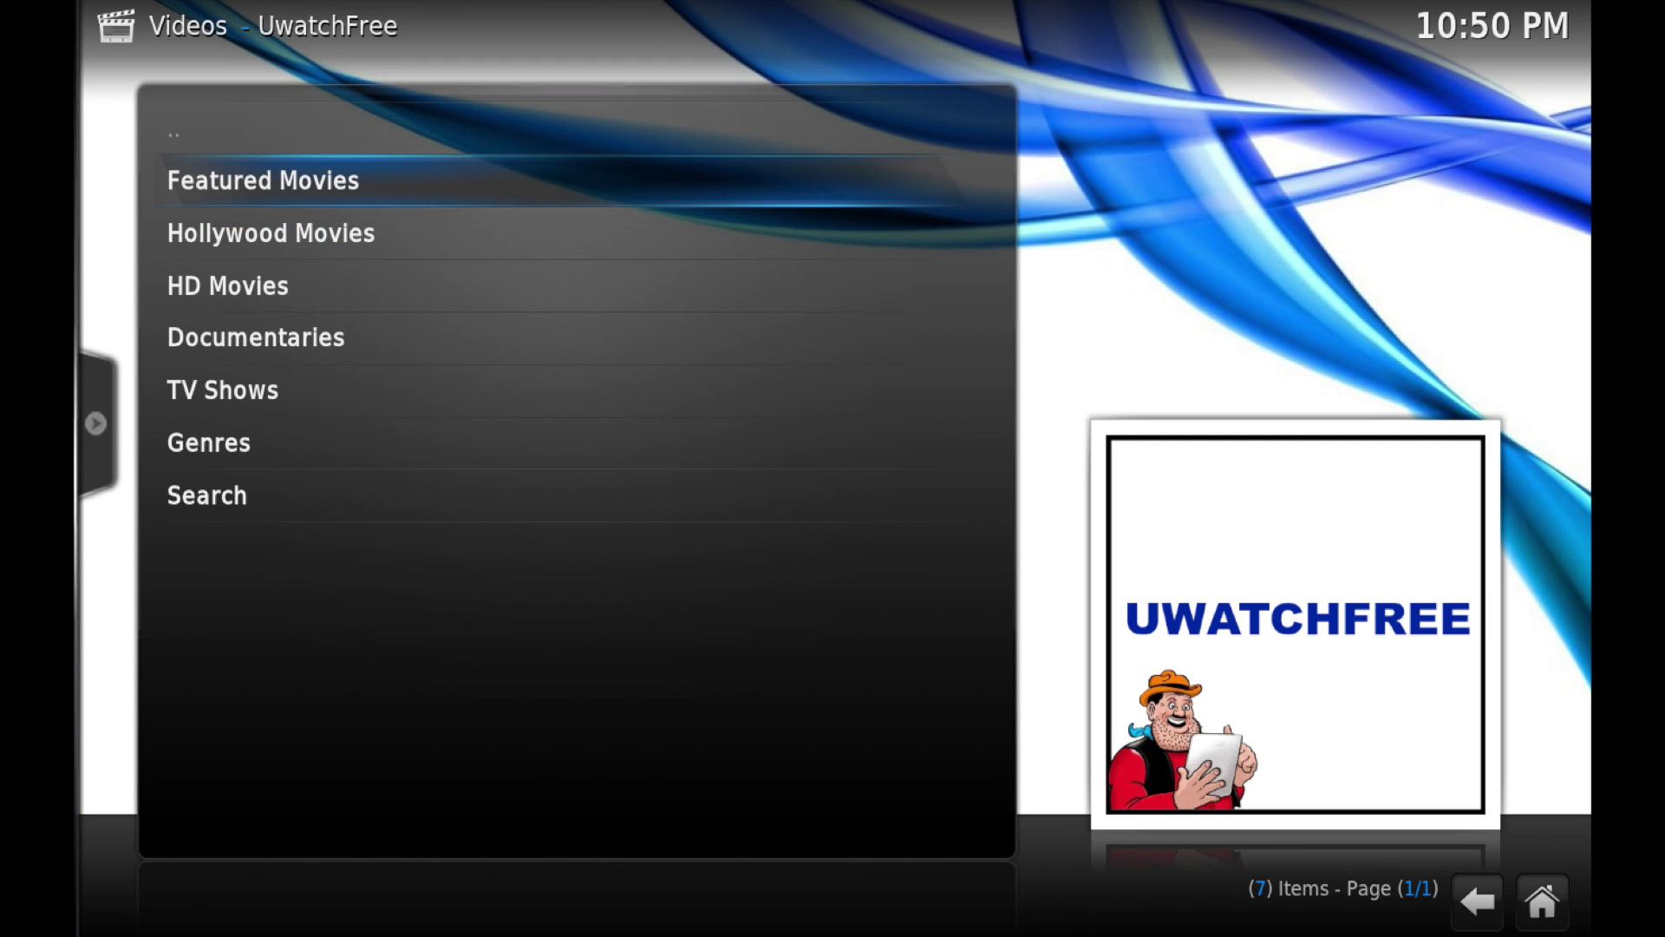
key(Return)
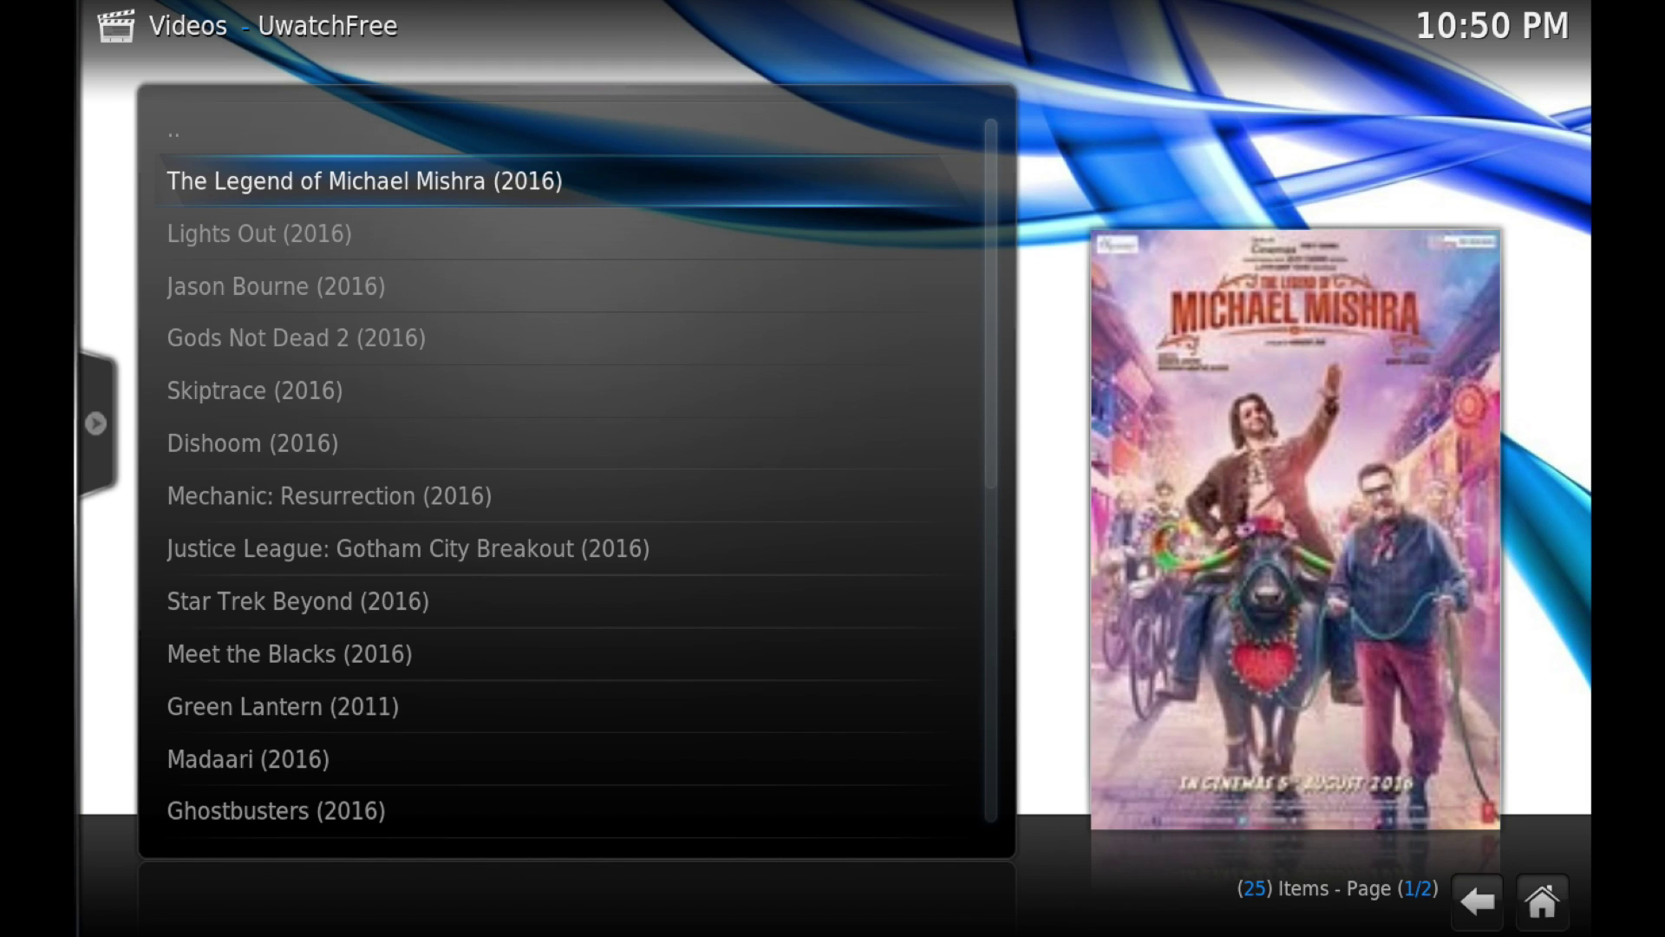
View the host list for The Legend of Michael Mishra, then return to the movie list.
key(Down)
key(Down)
key(Down)
key(Down)
key(Down)
key(Down)
key(Down)
key(Down)
key(Down)
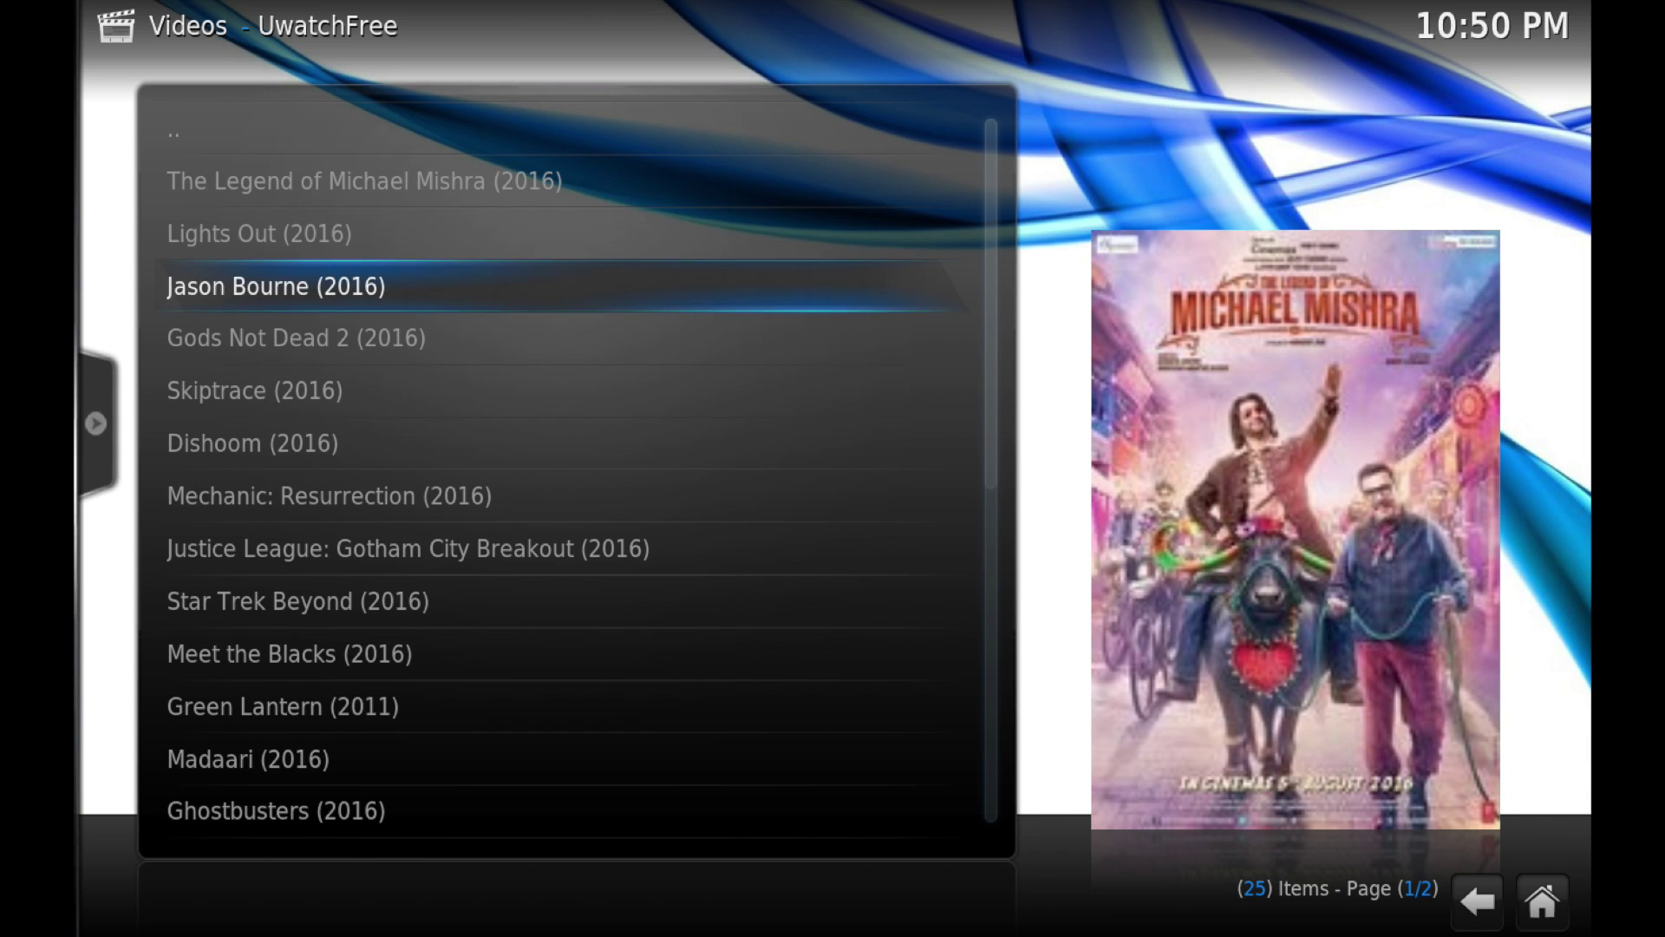
key(Down)
key(Down)
key(Down)
key(Down)
key(Down)
key(Down)
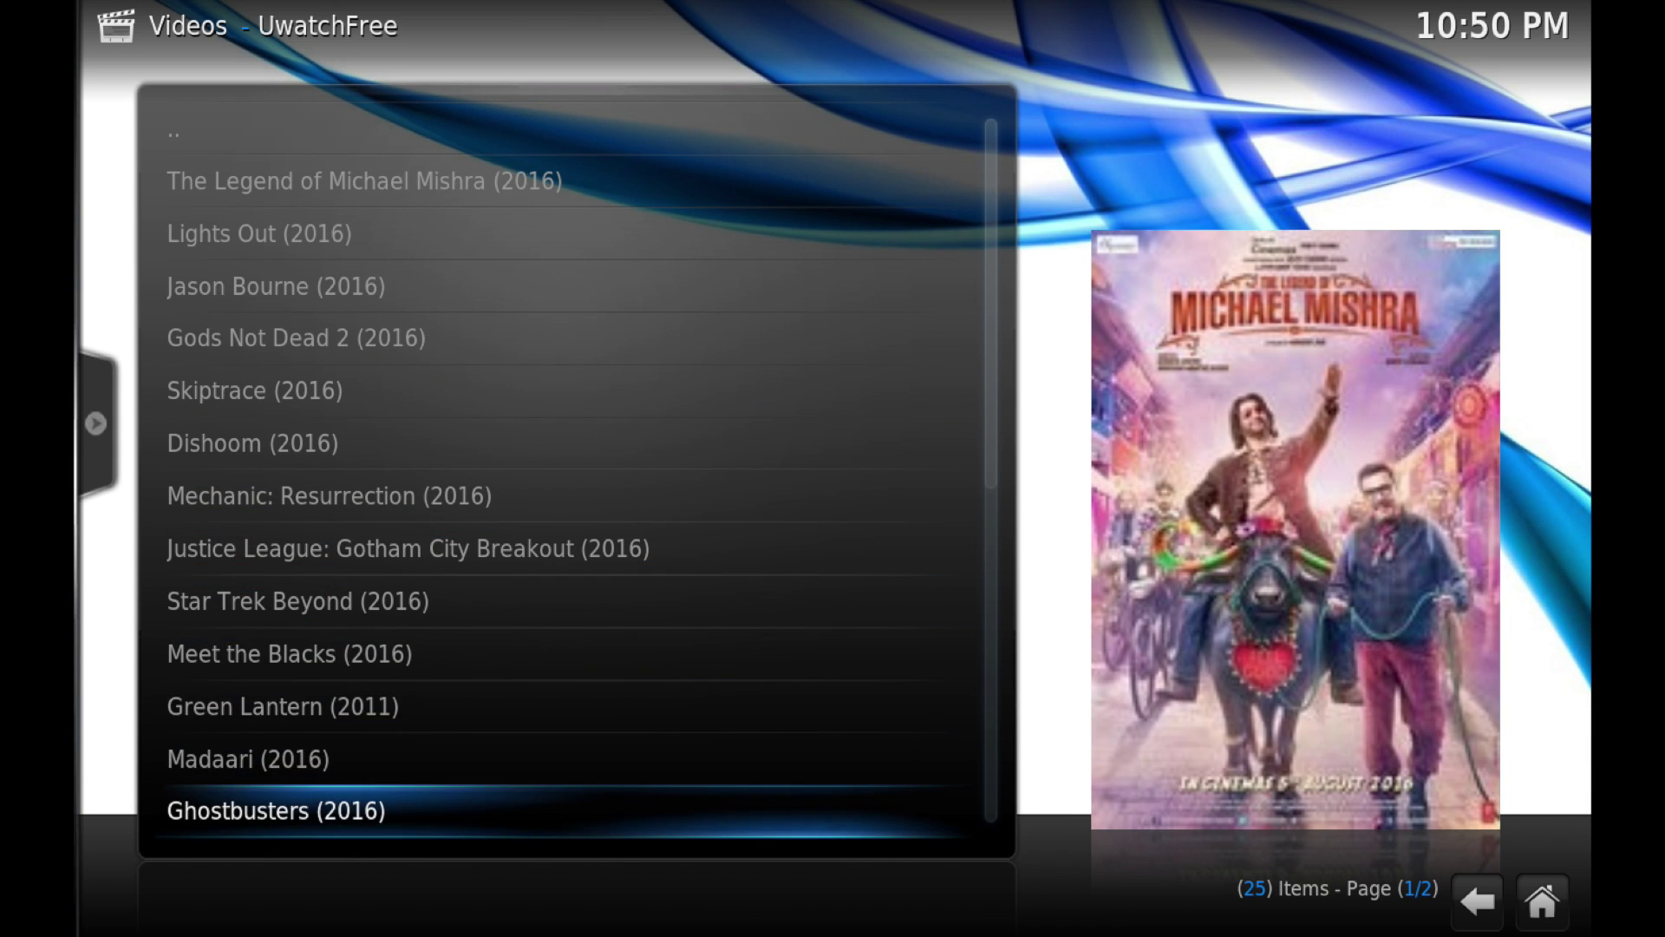
key(Down)
key(Down)
key(Down)
key(Down)
key(Down)
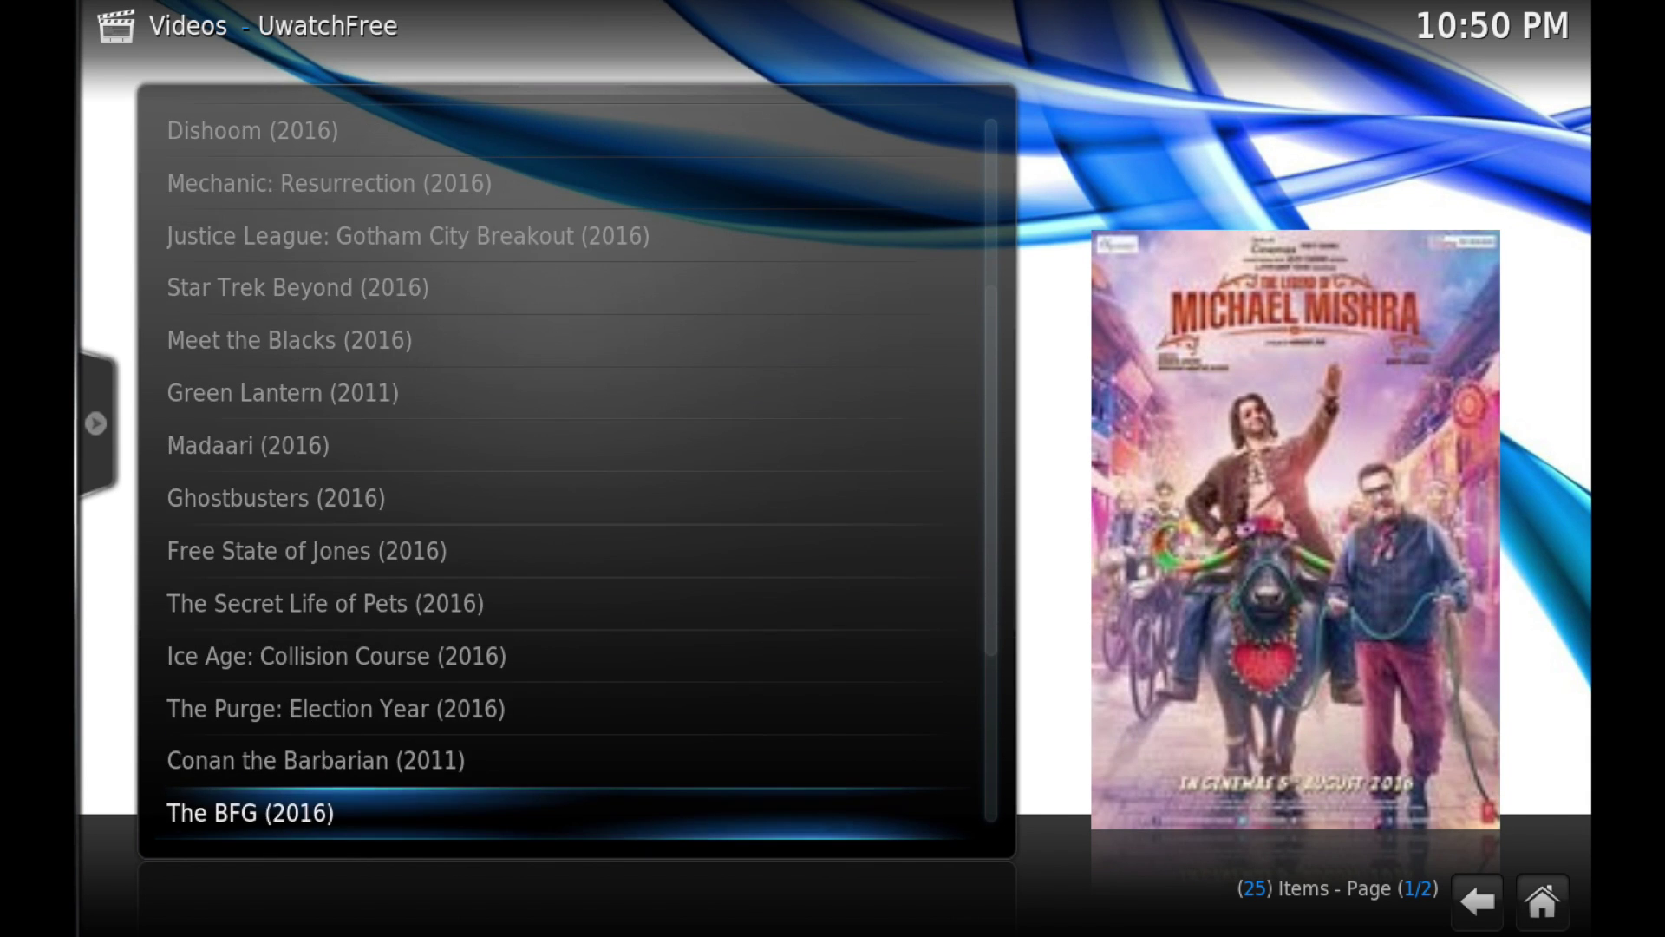
key(Up)
key(Up)
key(Up)
key(Up)
key(Up)
key(Up)
key(Up)
key(Up)
key(Up)
key(Up)
key(Up)
key(Up)
key(Up)
key(Up)
key(Up)
key(Up)
key(Up)
key(Up)
key(Up)
key(Up)
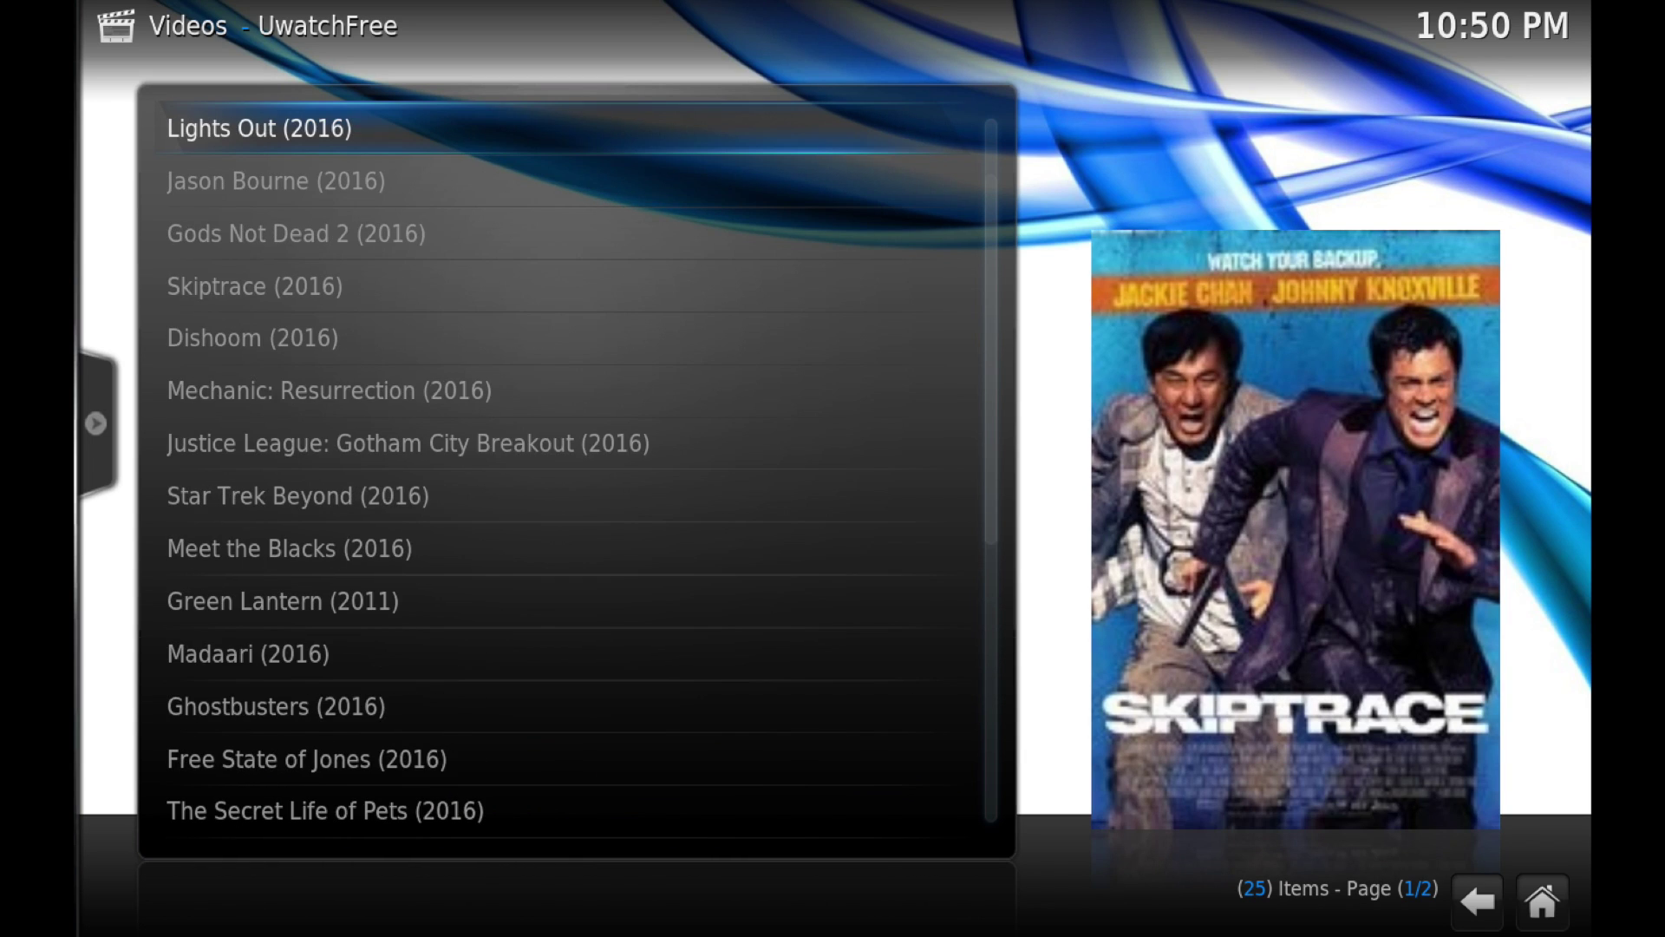
key(Return)
key(Down)
key(Down)
key(Down)
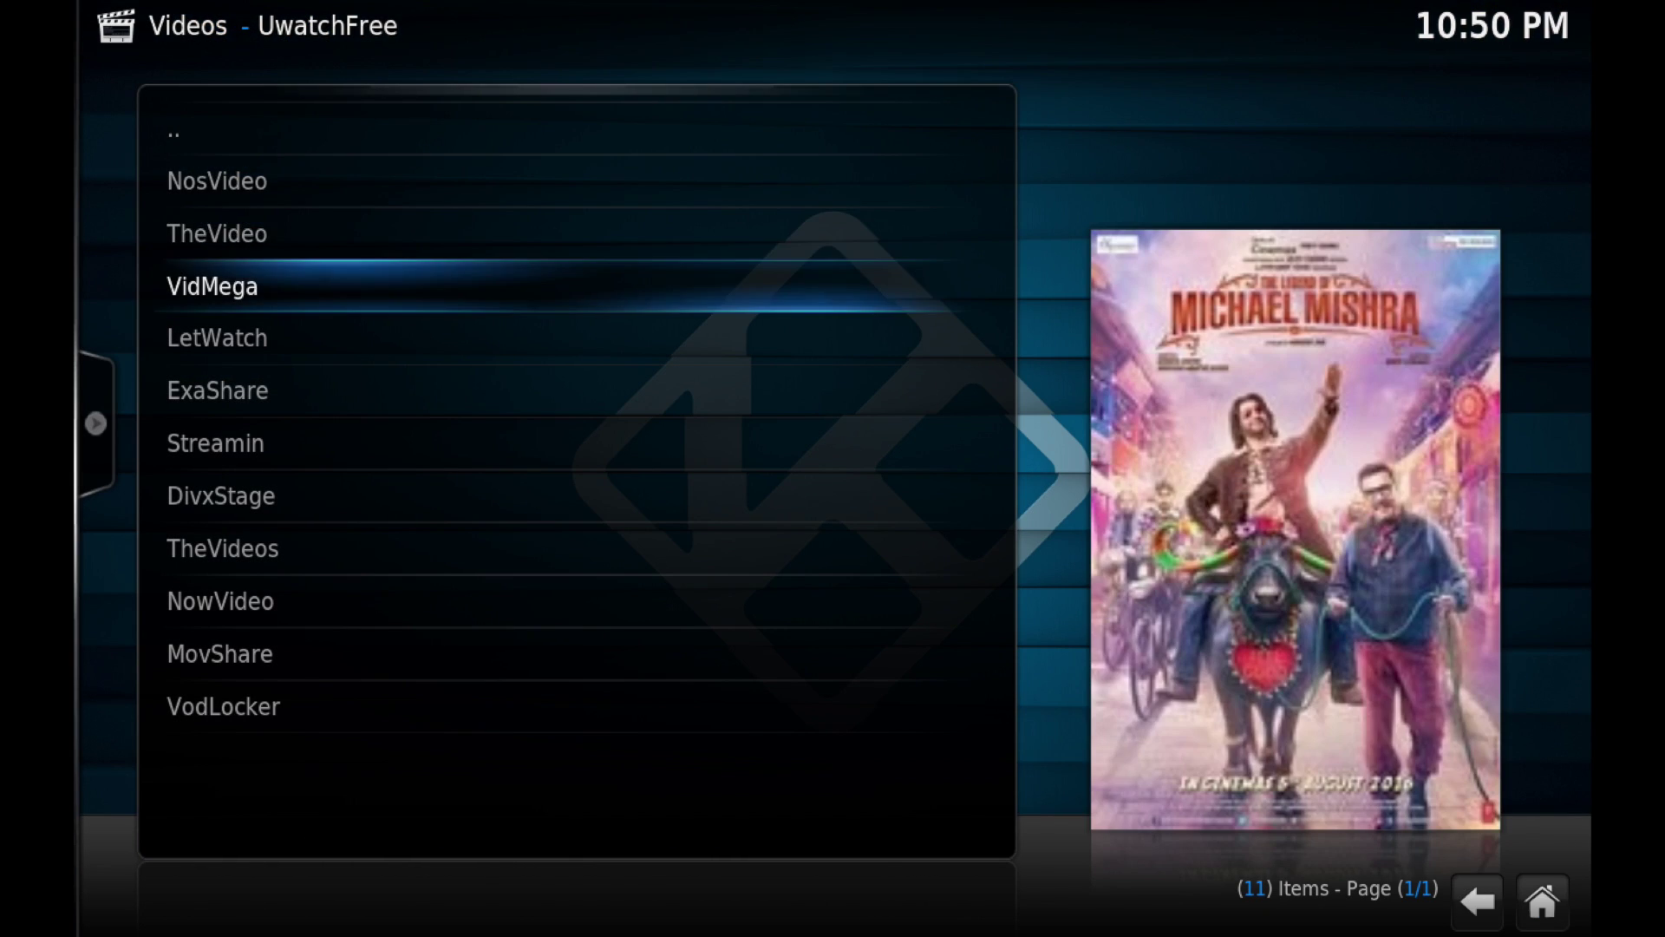
key(Down)
key(Down)
key(Down)
key(Down)
key(Down)
key(Down)
key(Down)
key(Down)
key(Down)
key(Down)
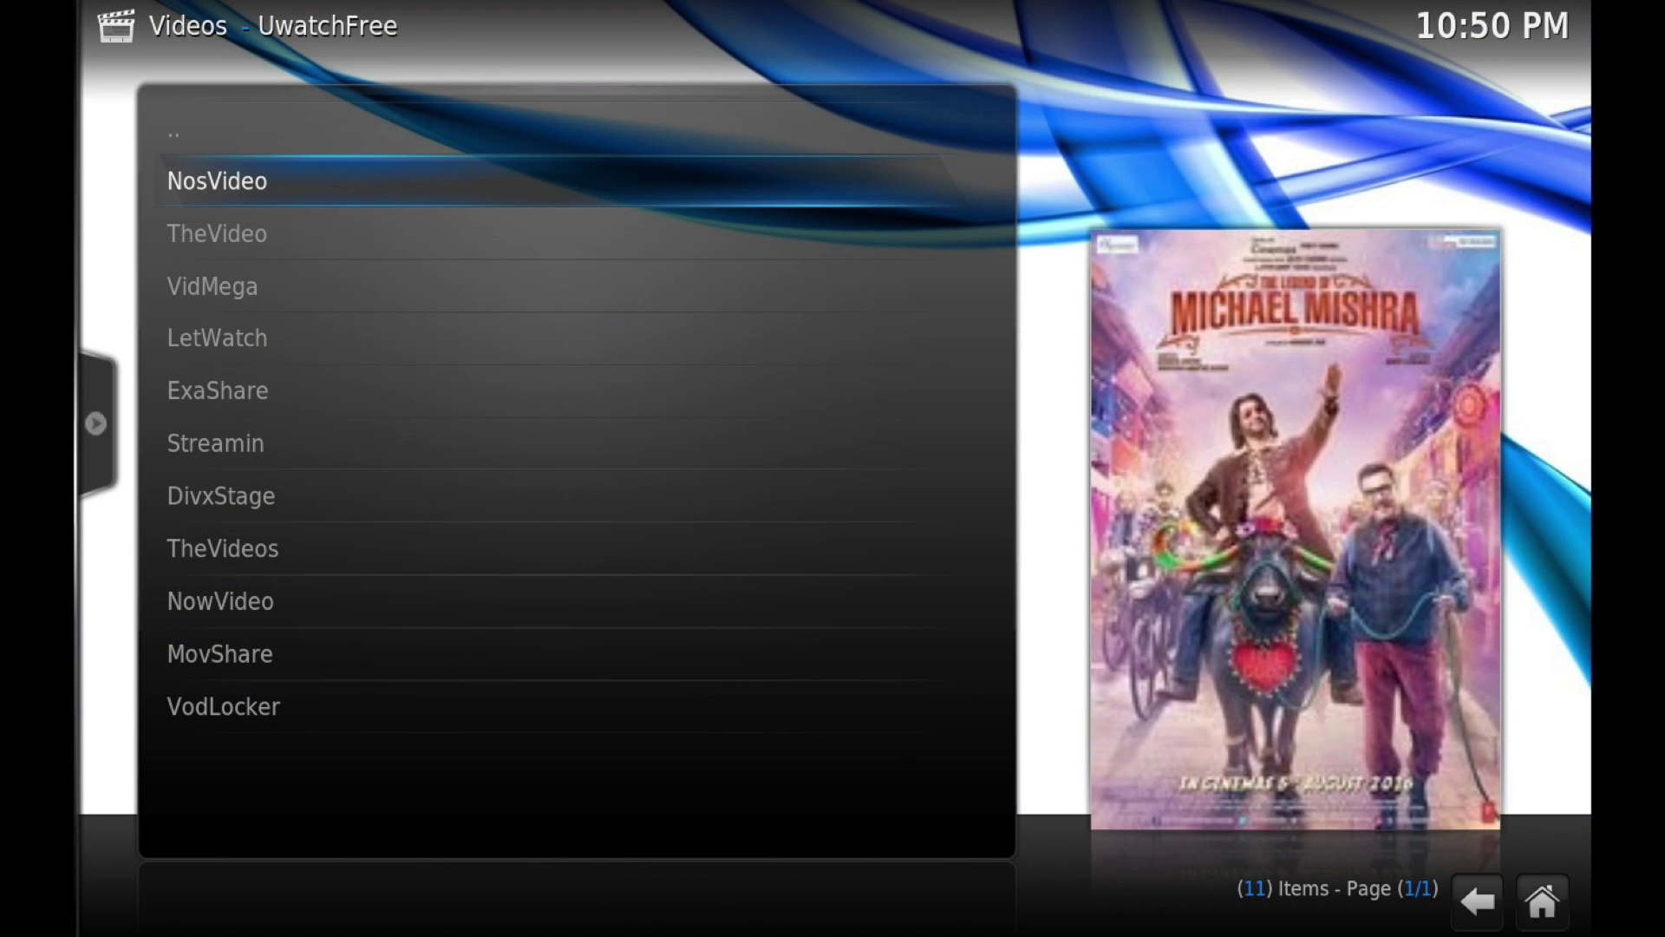
key(Up)
key(Return)
Check the Lights Out (2016) hosts, then go back to the UwatchFree main menu.
key(Down)
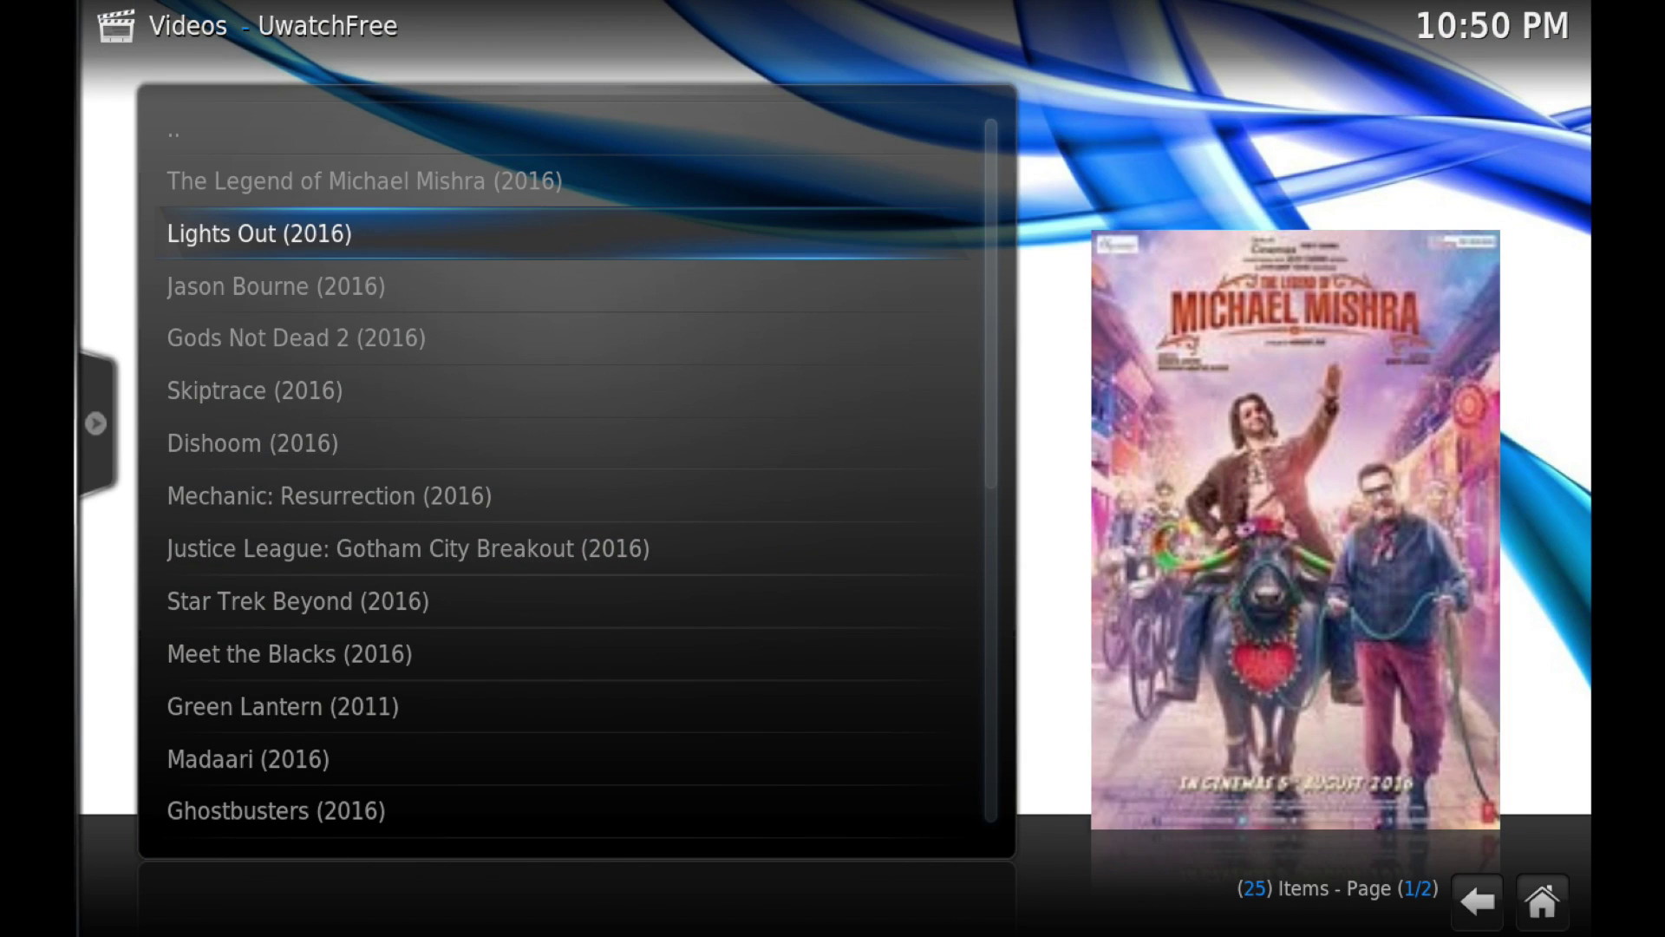
key(Return)
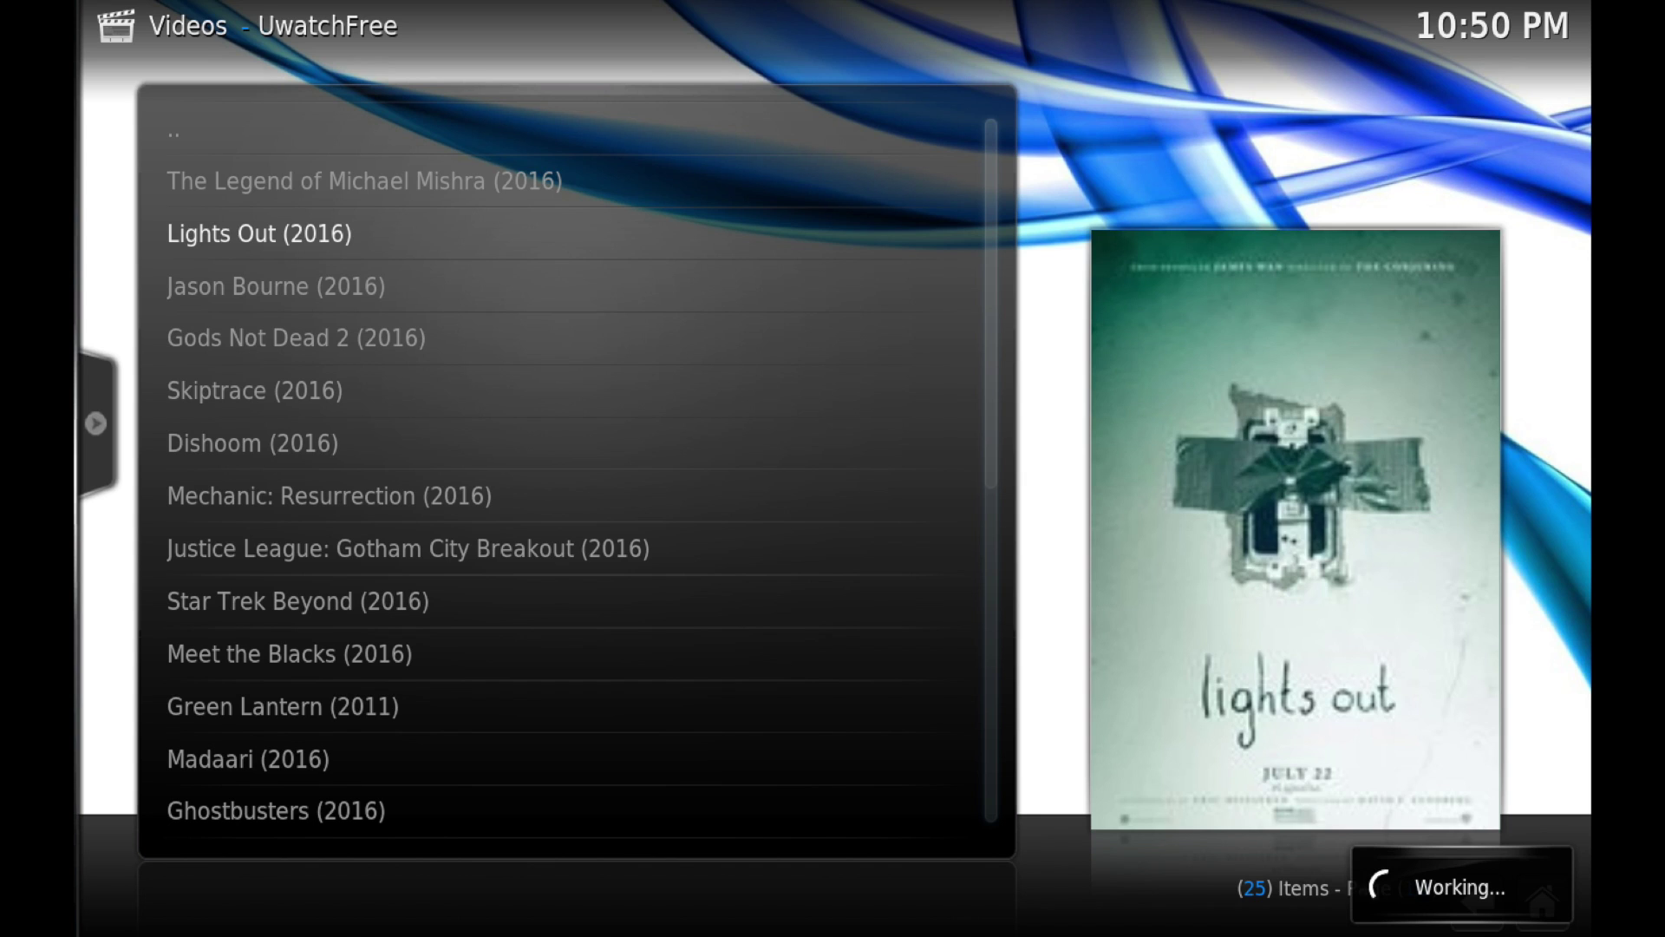
key(Down)
key(Down)
key(Down)
key(Up)
key(Up)
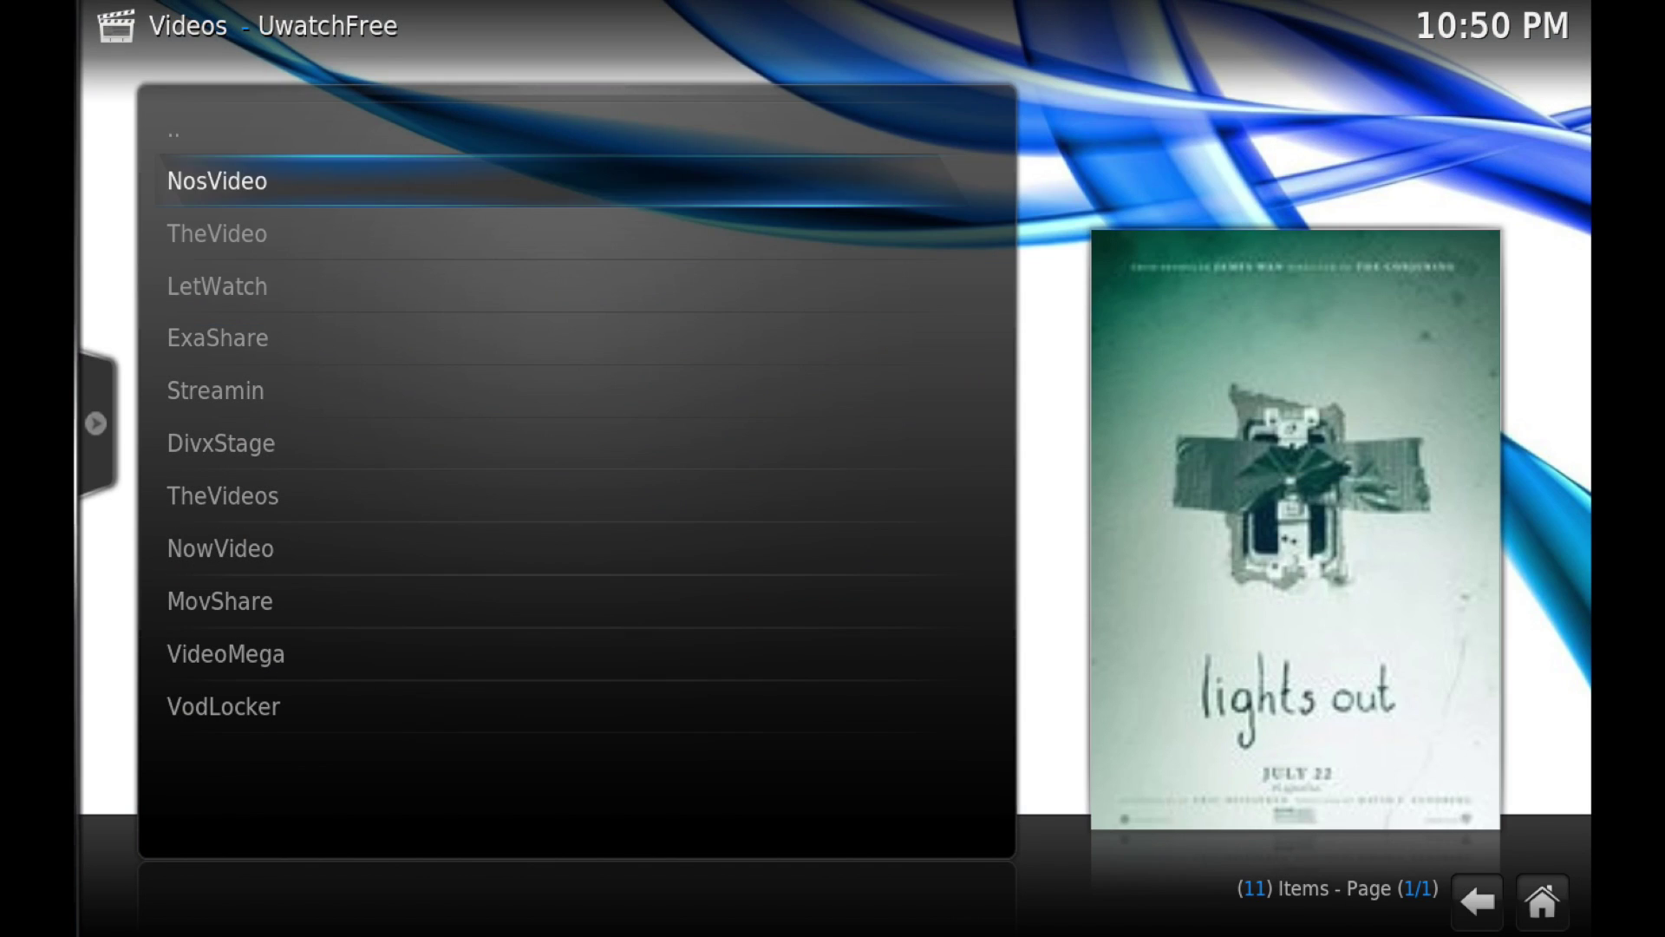
key(Up)
key(Return)
key(BackSpace)
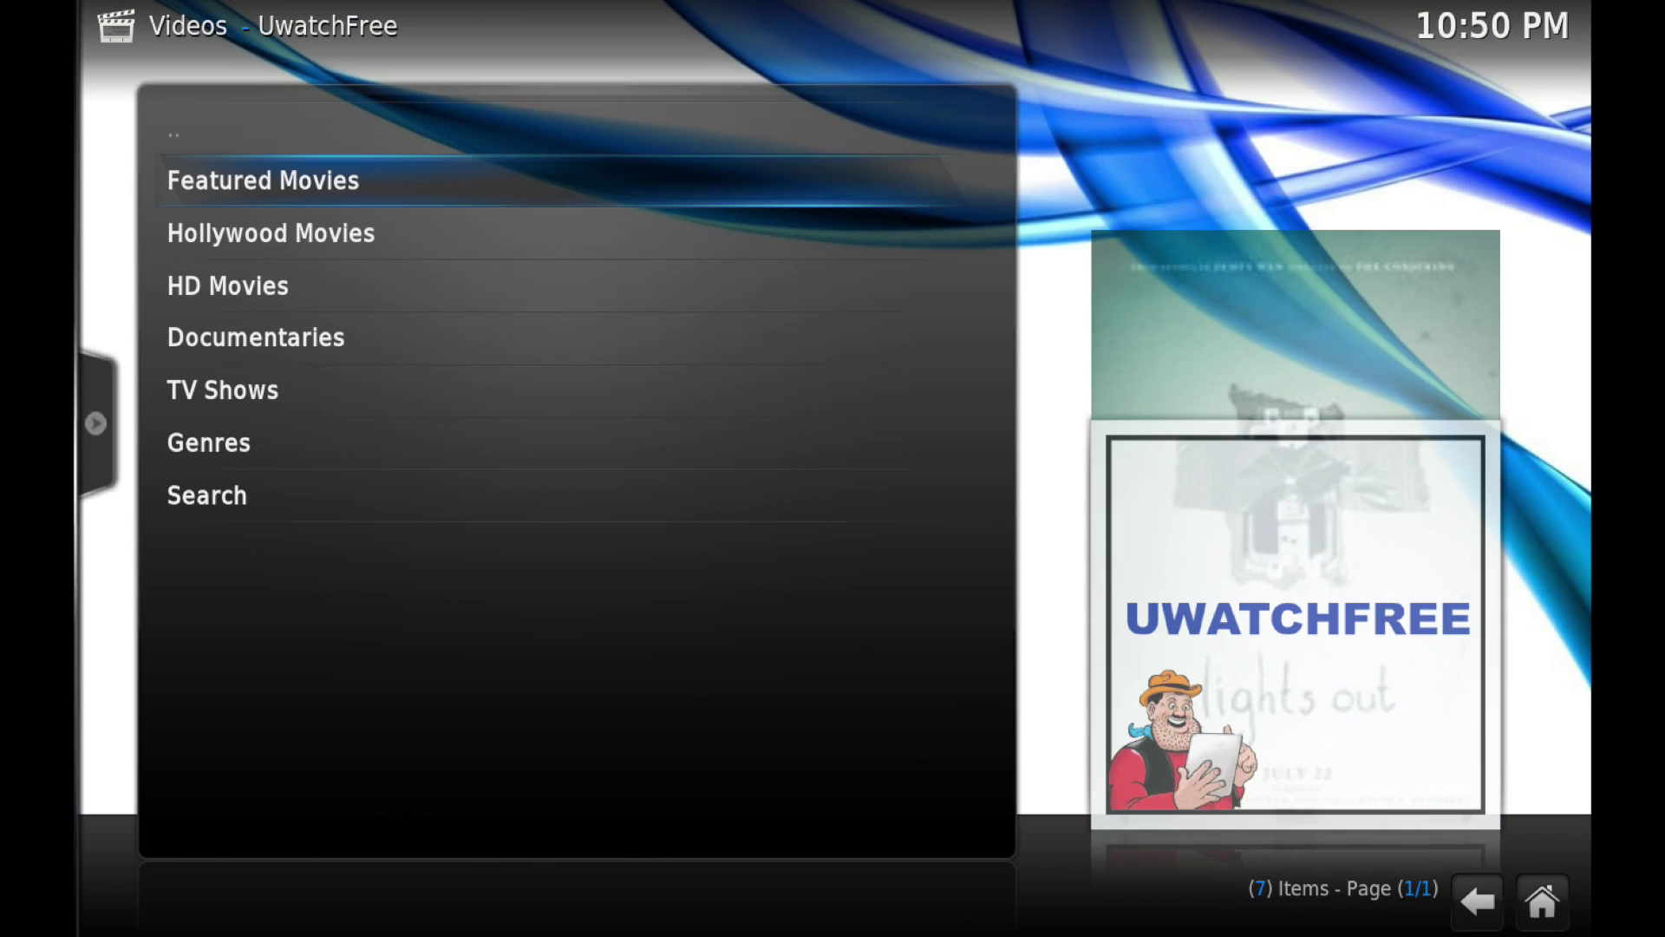
key(Up)
key(Up)
key(Up)
key(Up)
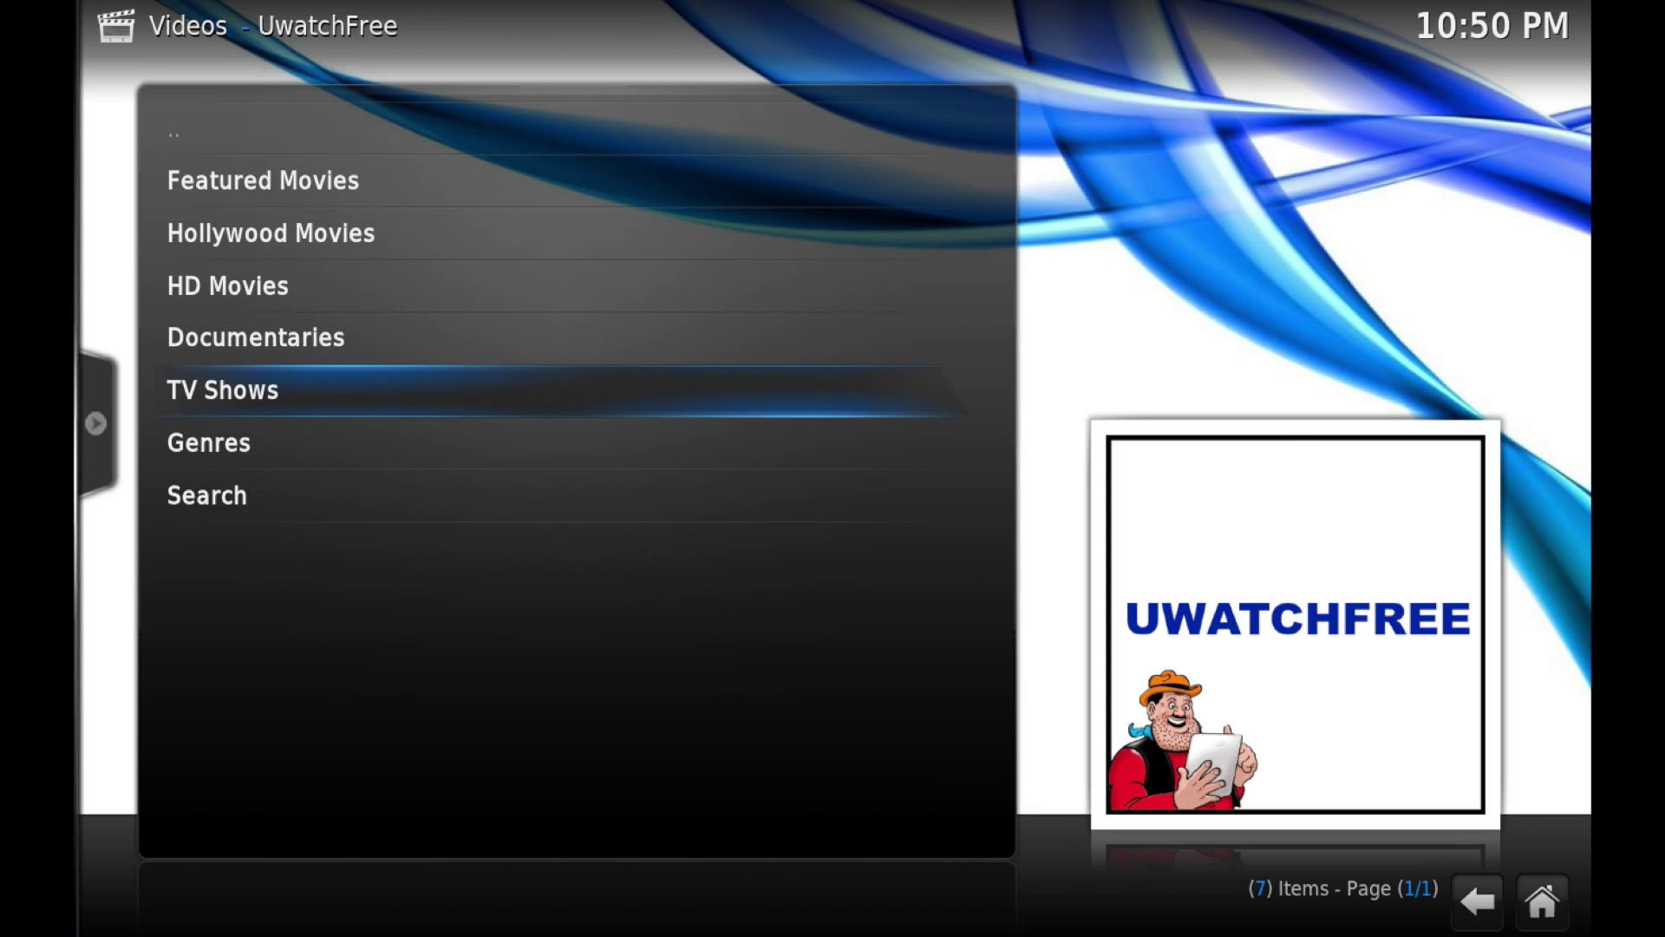
View the hosts for Beauty and the Beast S02E10 under TV Shows.
key(Return)
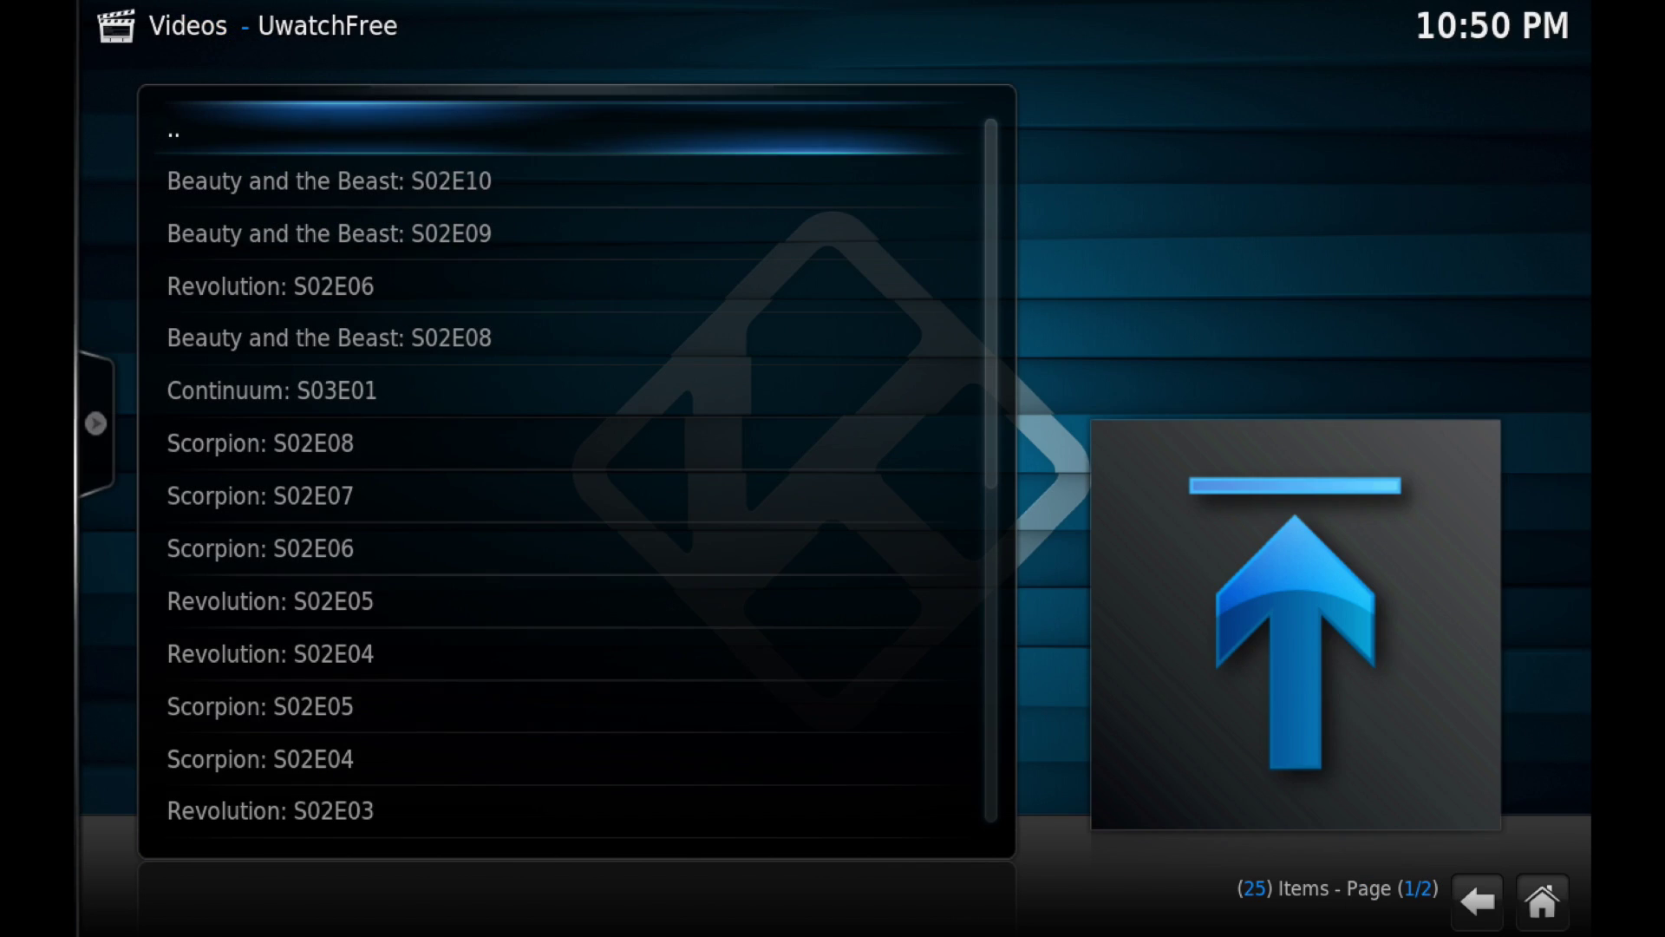
key(Down)
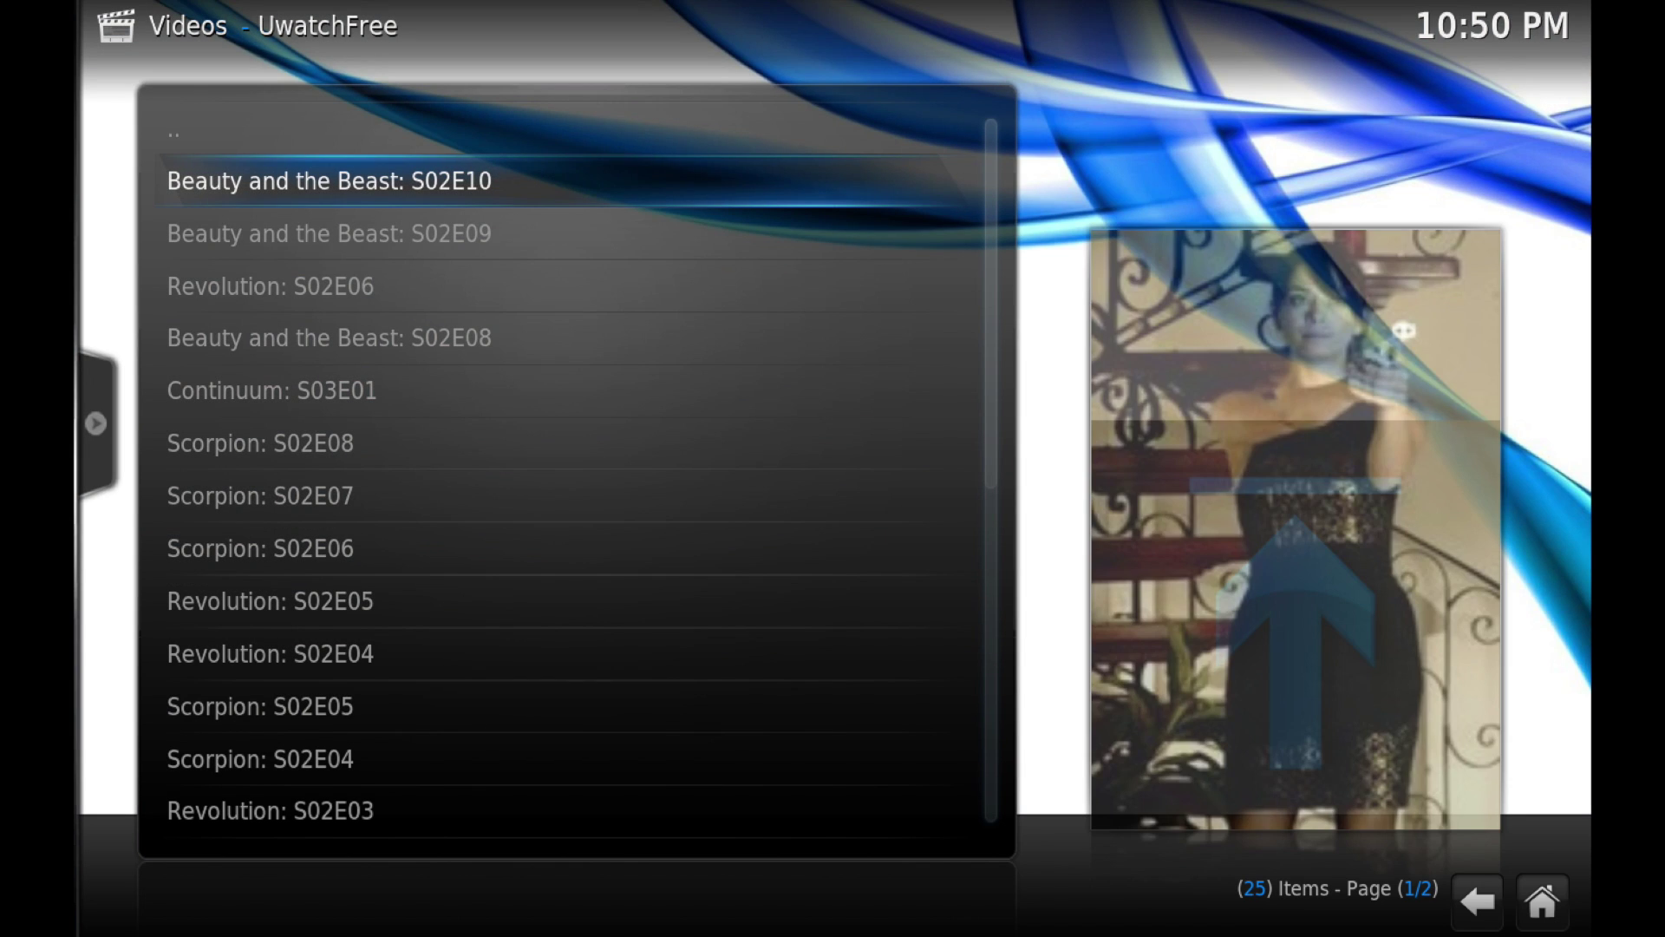
key(Return)
key(Down)
key(Down)
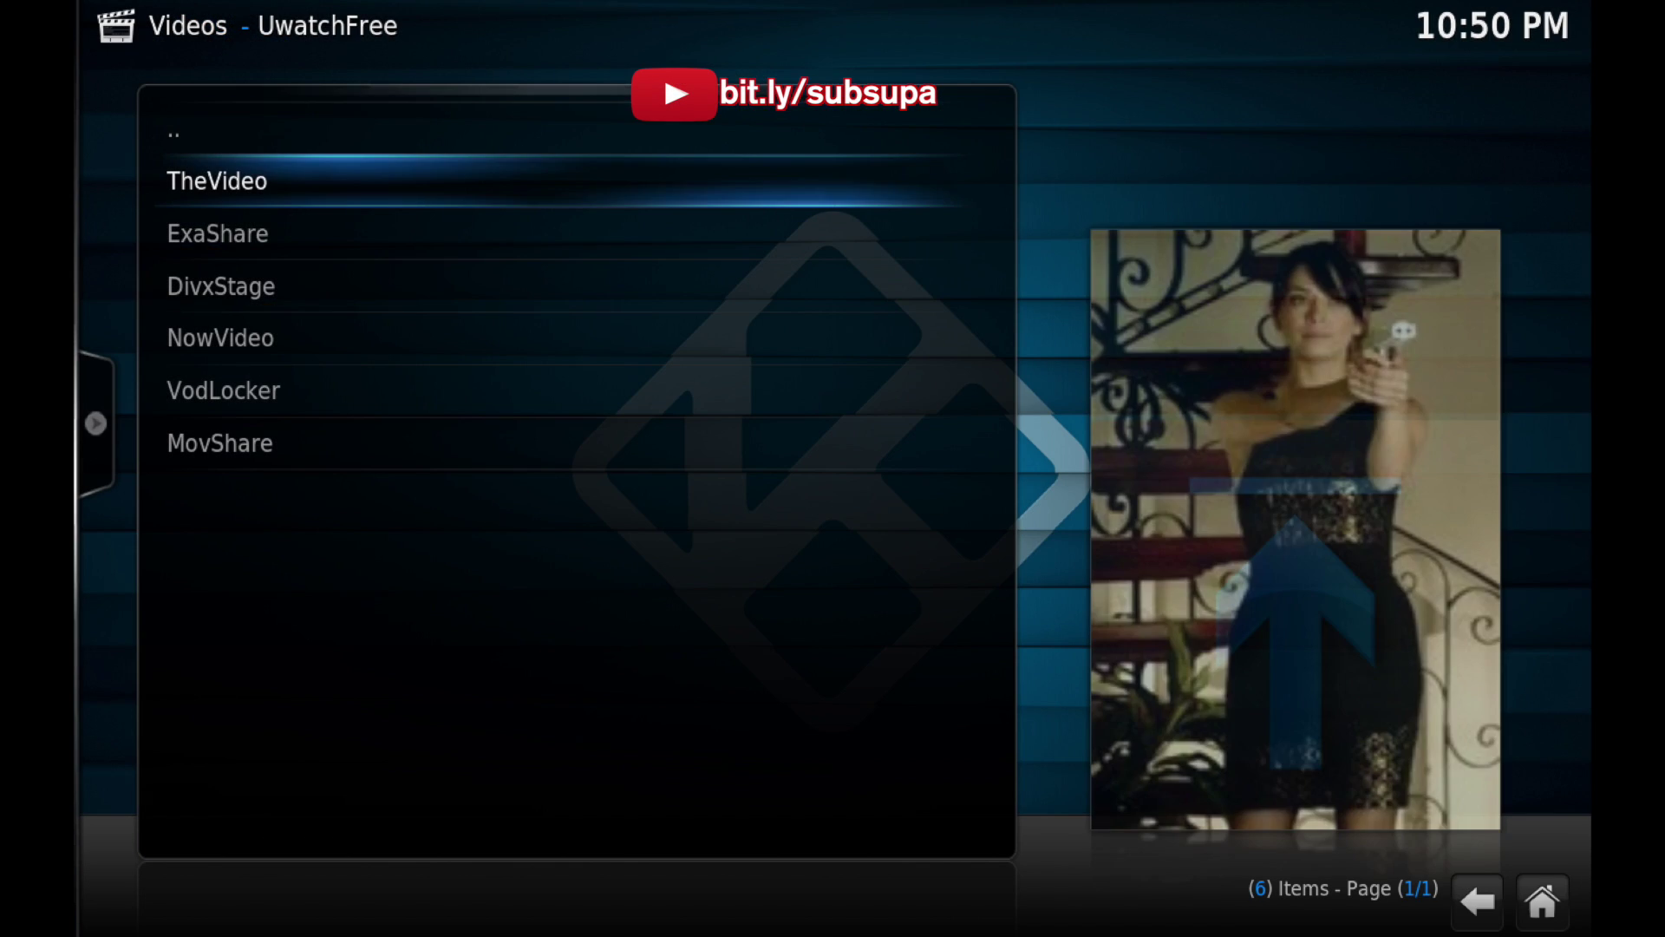
key(Down)
key(Down)
key(Down)
key(Down)
key(Down)
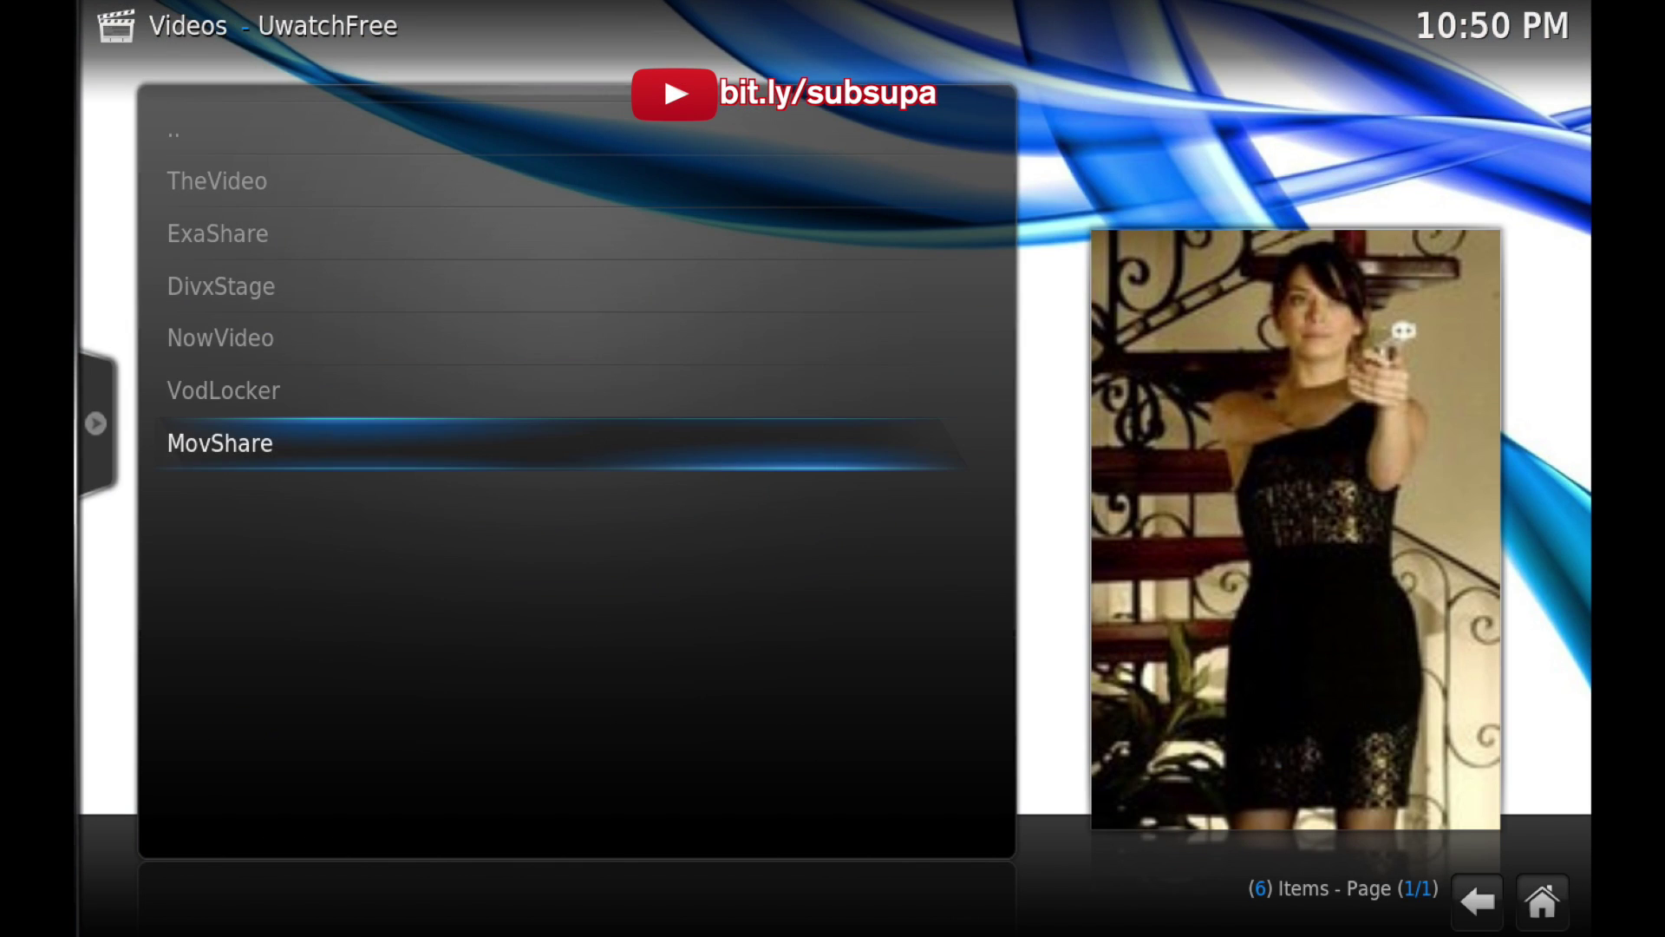
Back out of UwatchFree and the add-ons list to the Kodi home screen.
key(Return)
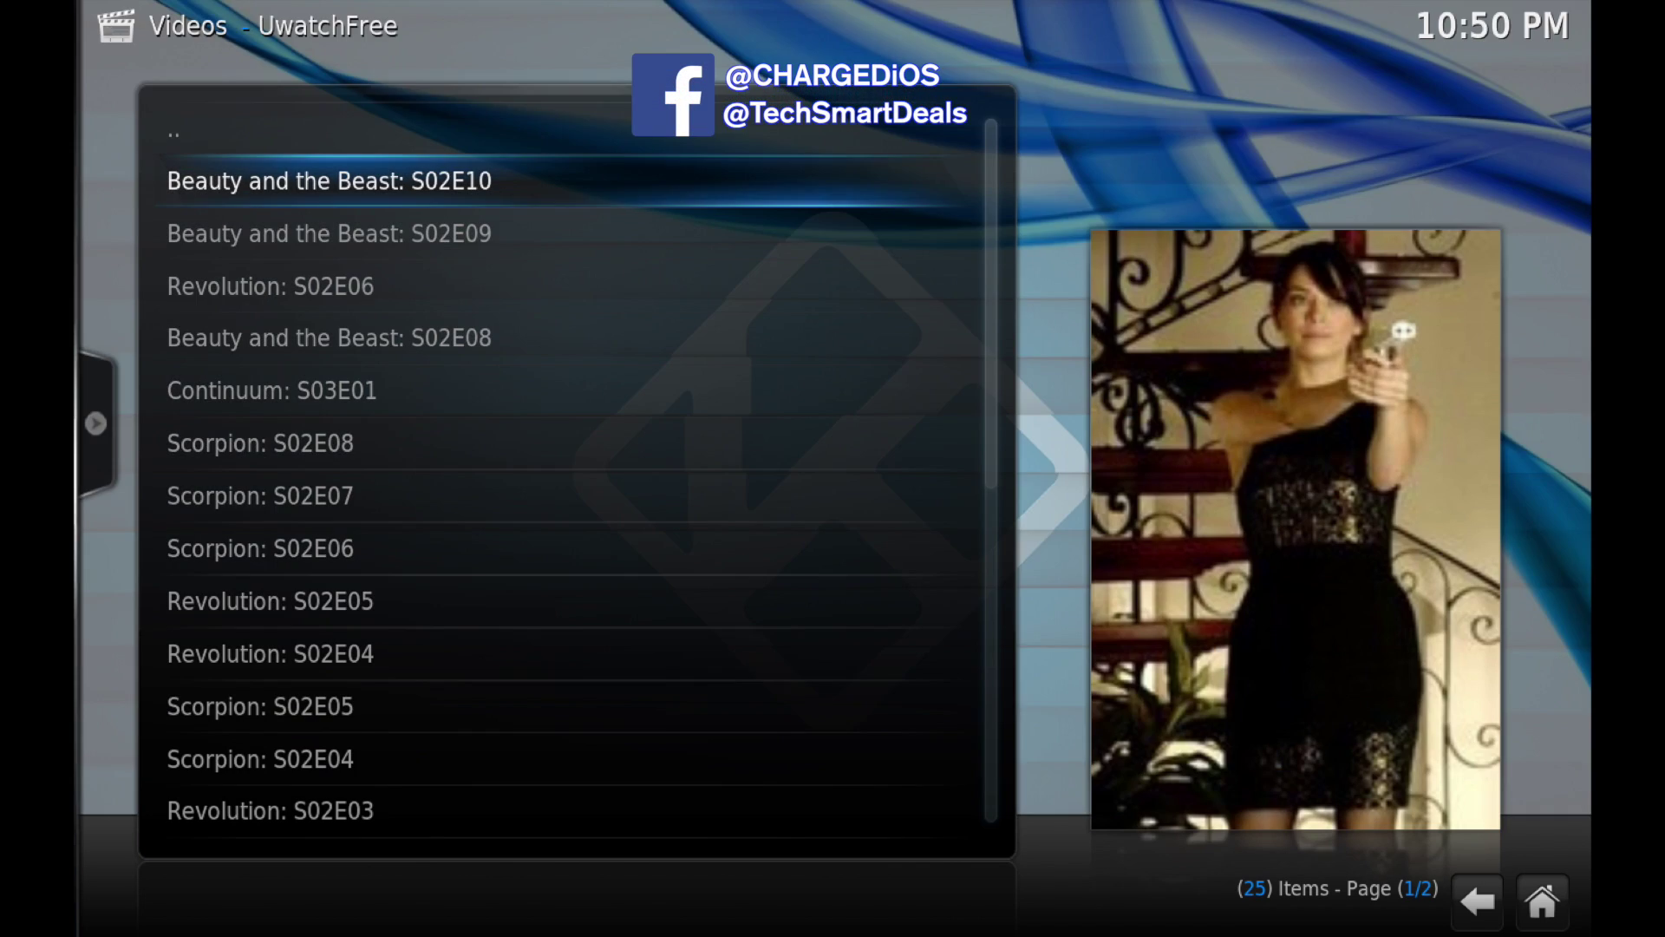
key(Up)
key(Return)
key(BackSpace)
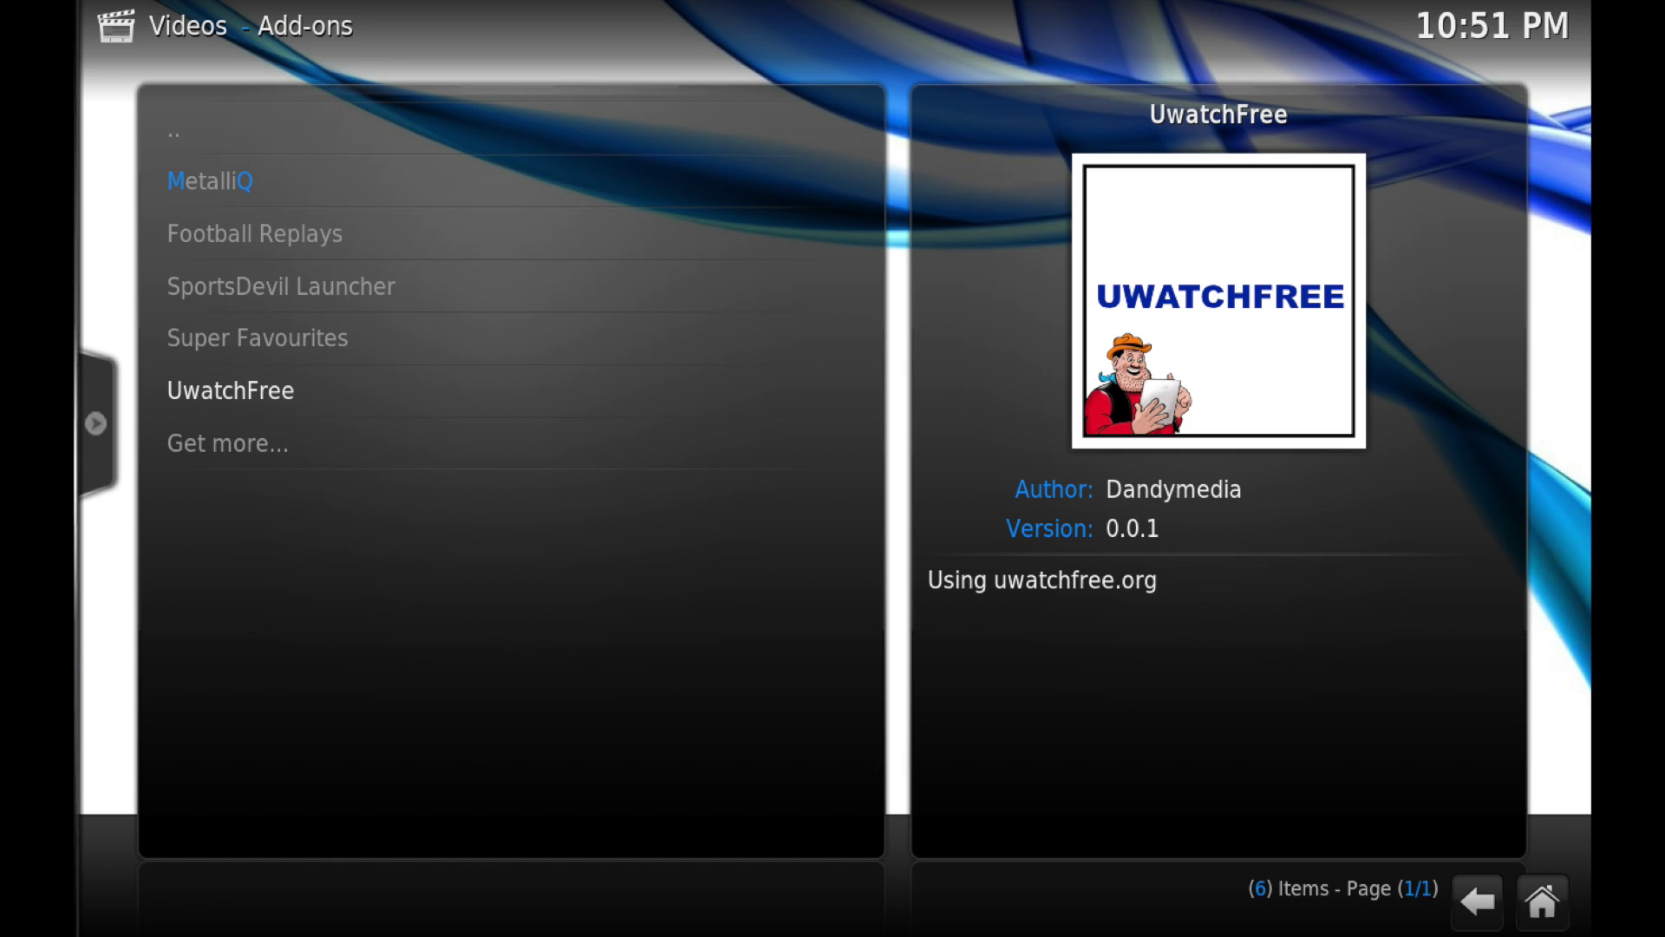
key(Escape)
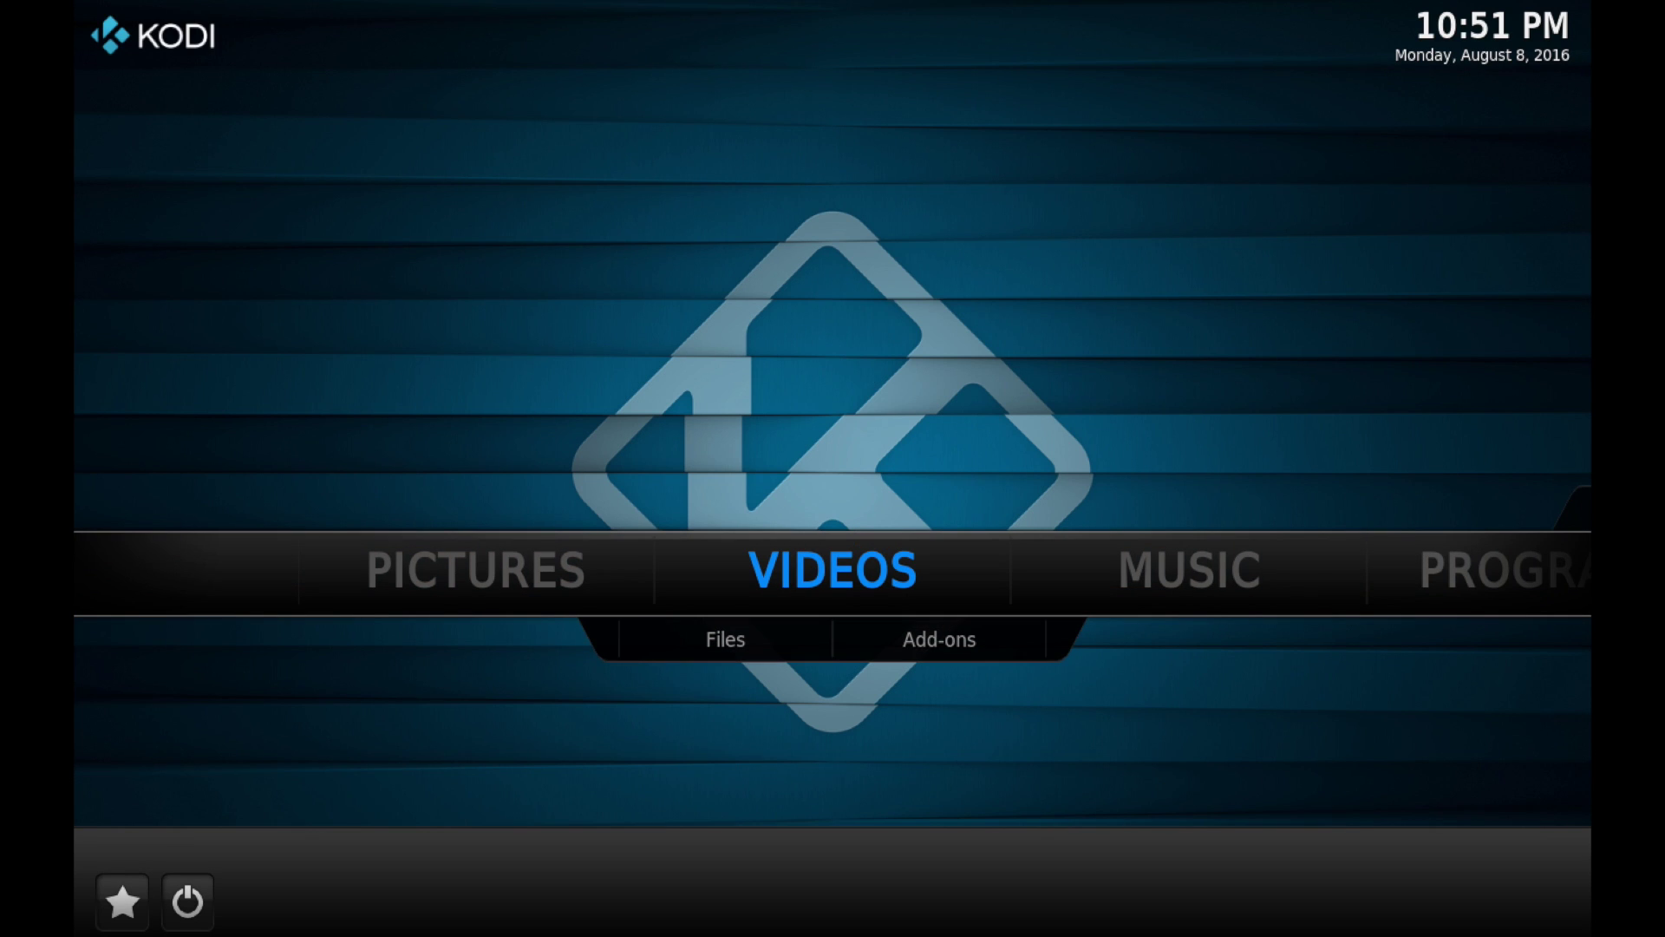
key(Right)
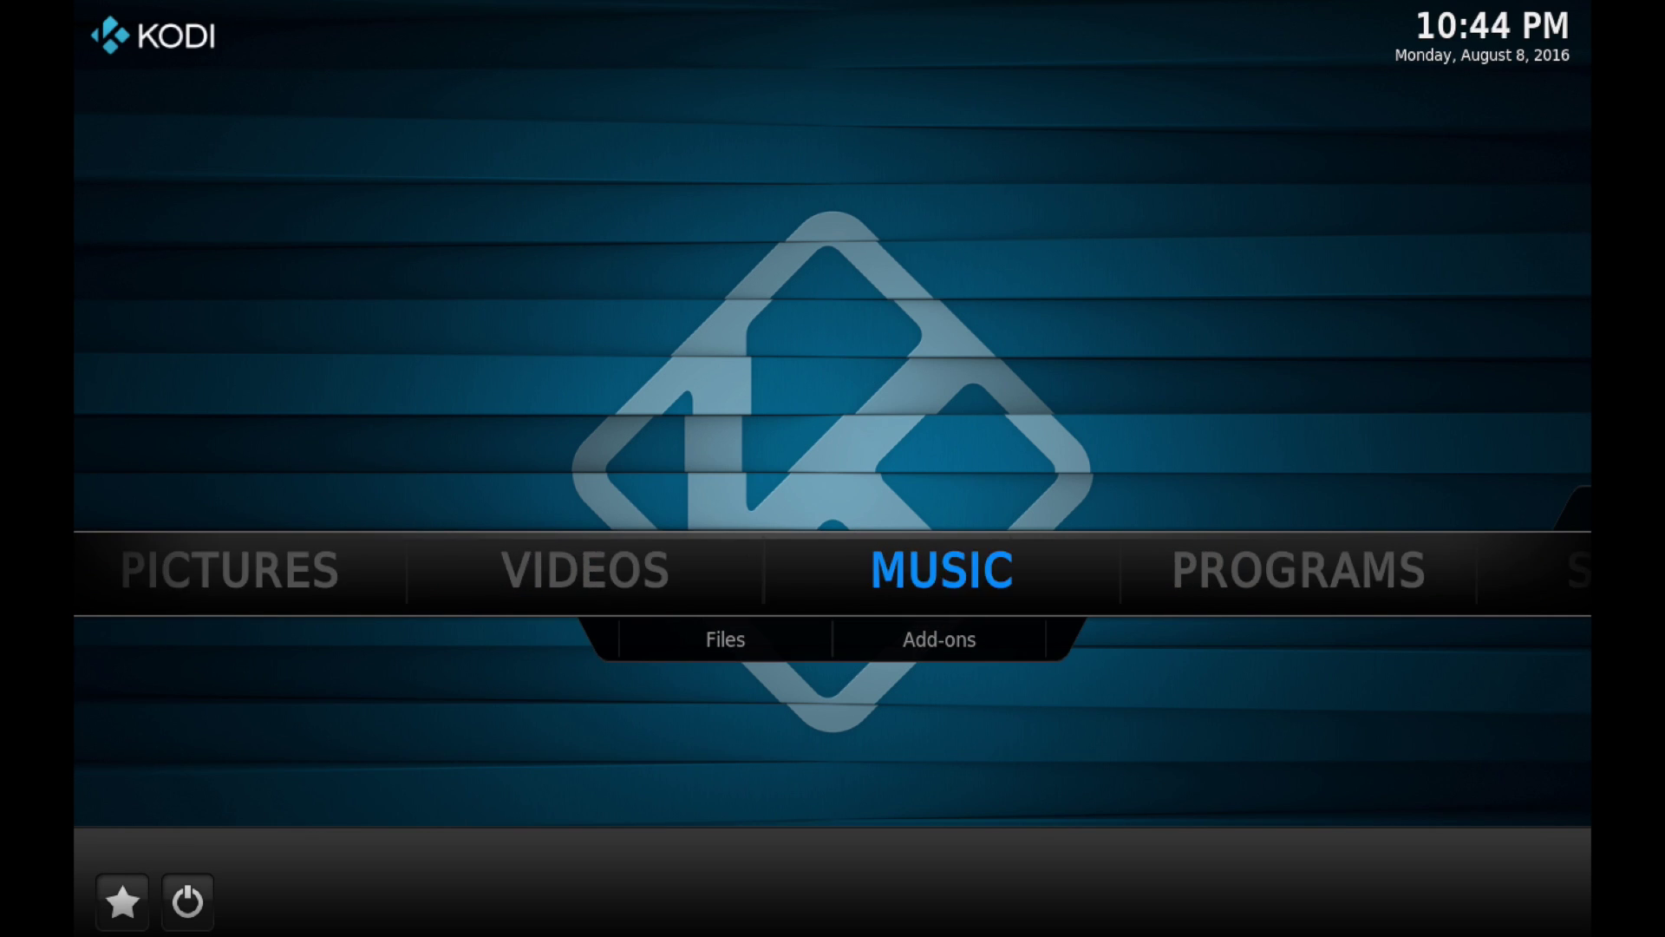
key(Right)
key(Right)
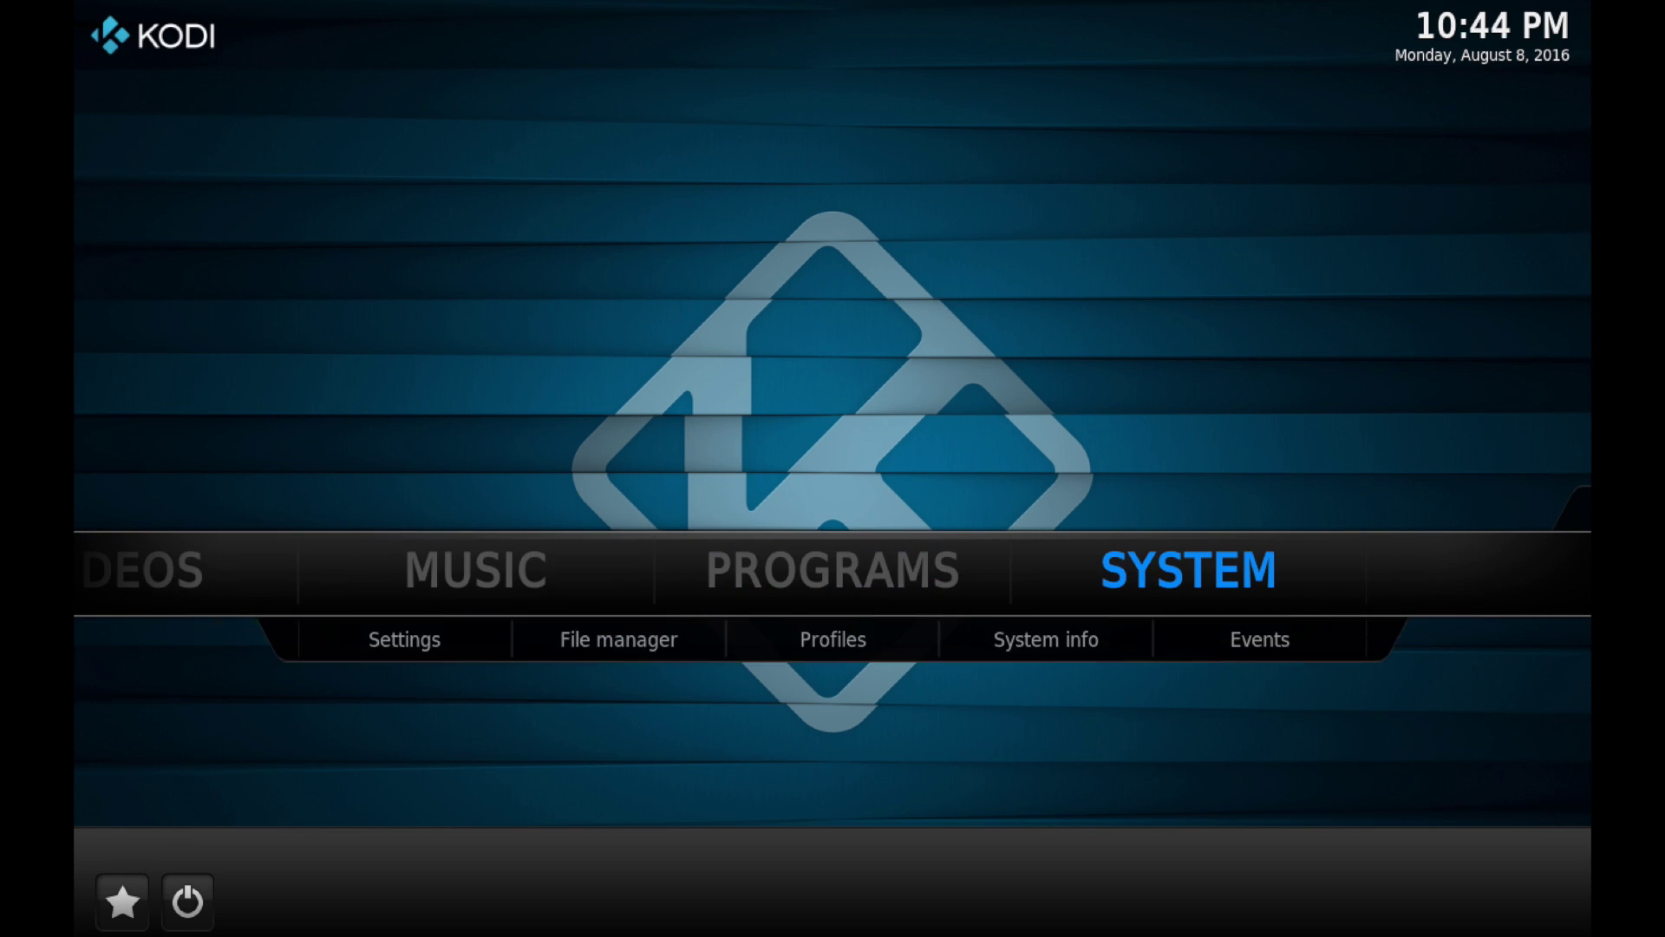
key(Down)
key(Right)
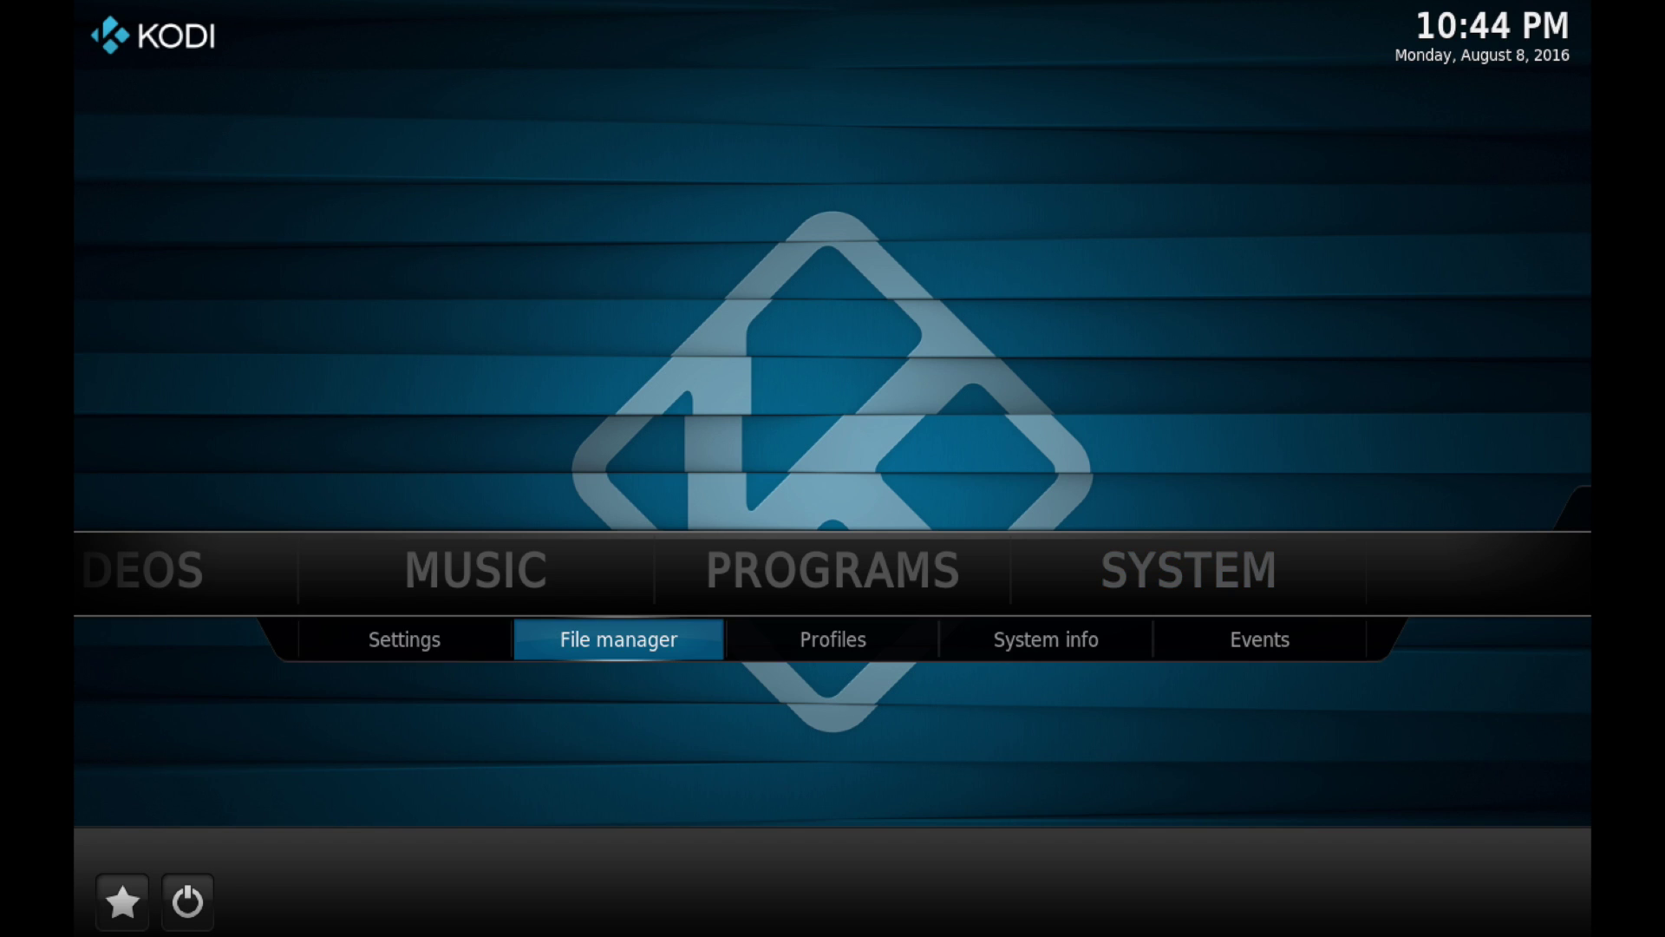
key(Return)
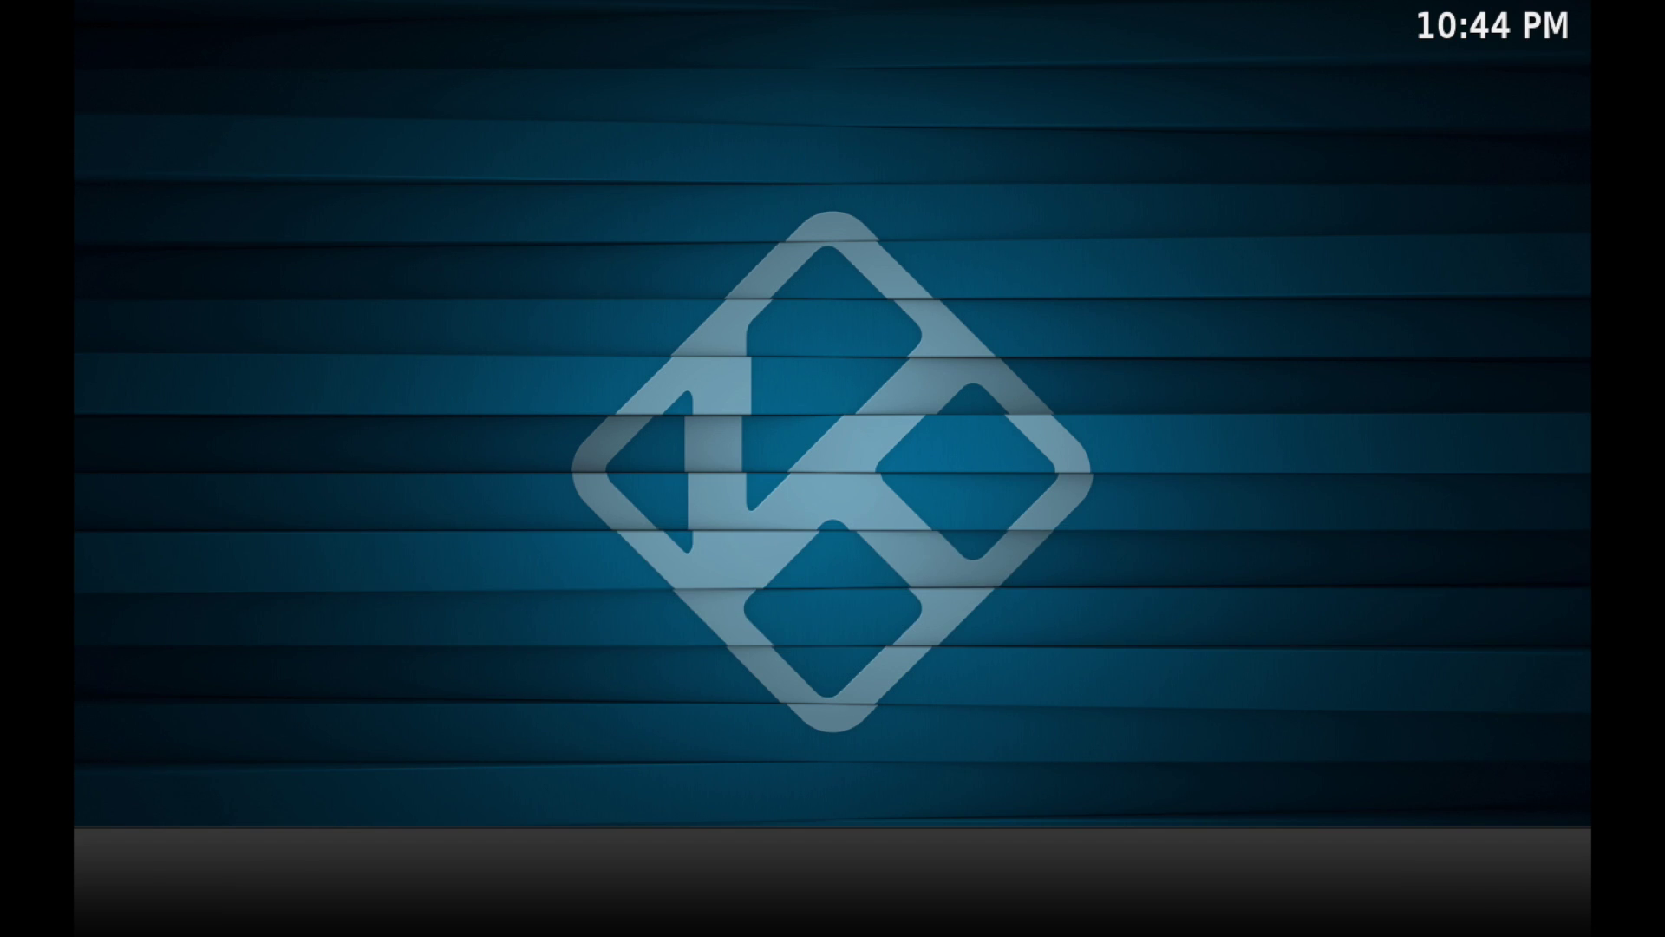
key(Down)
key(Down)
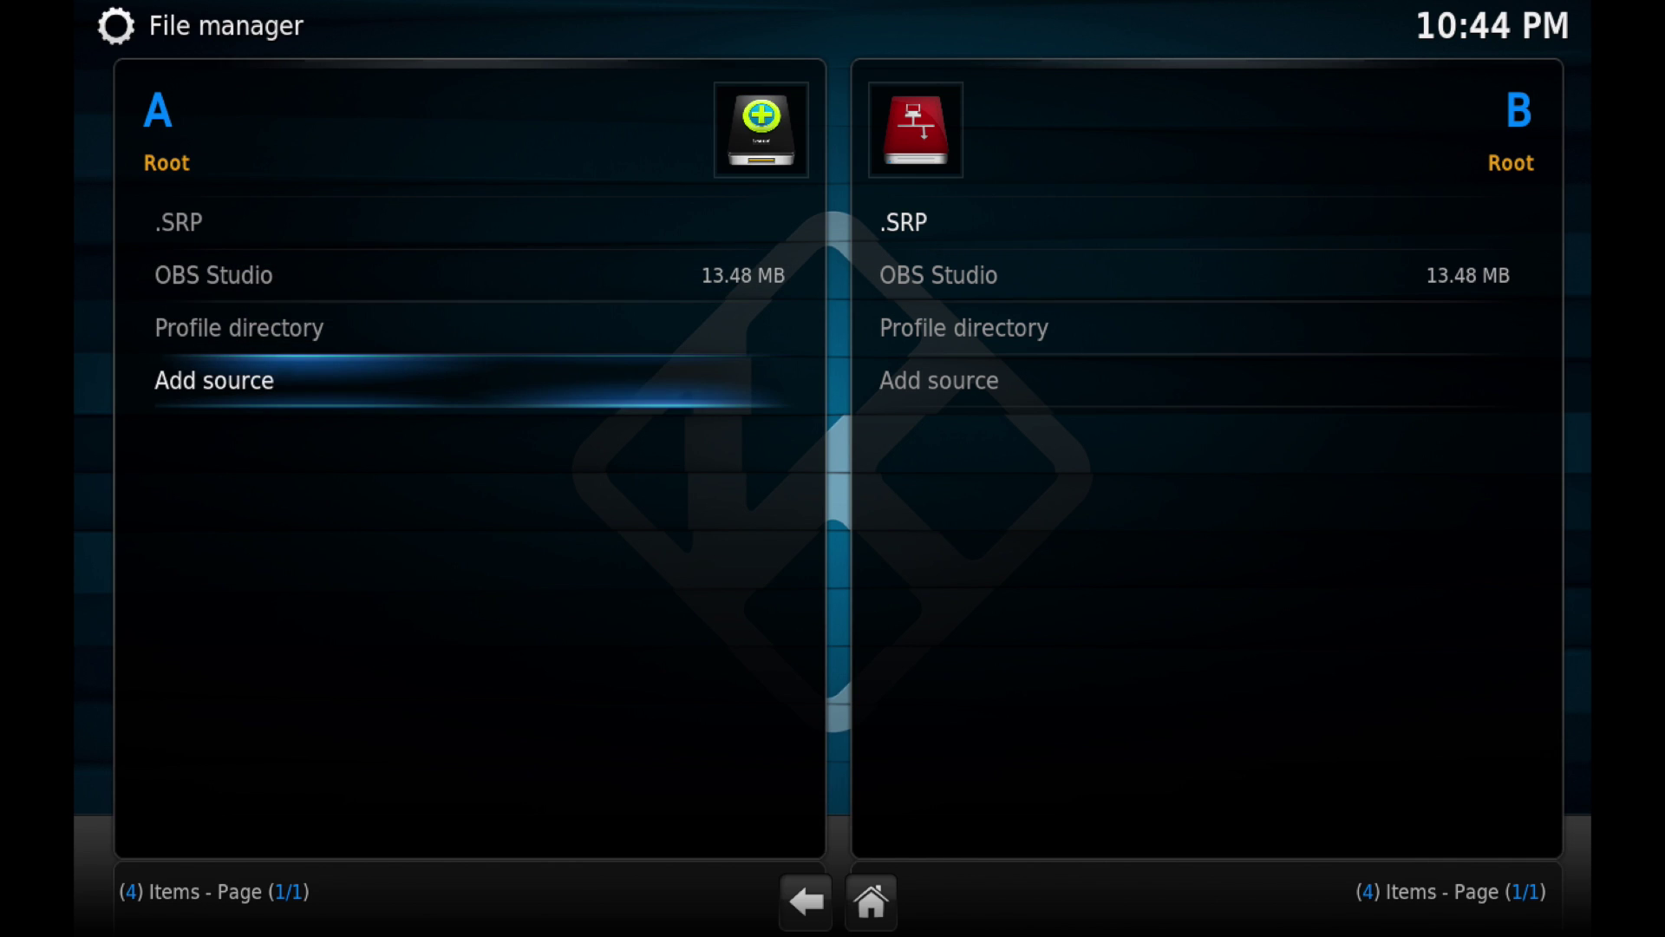
key(Return)
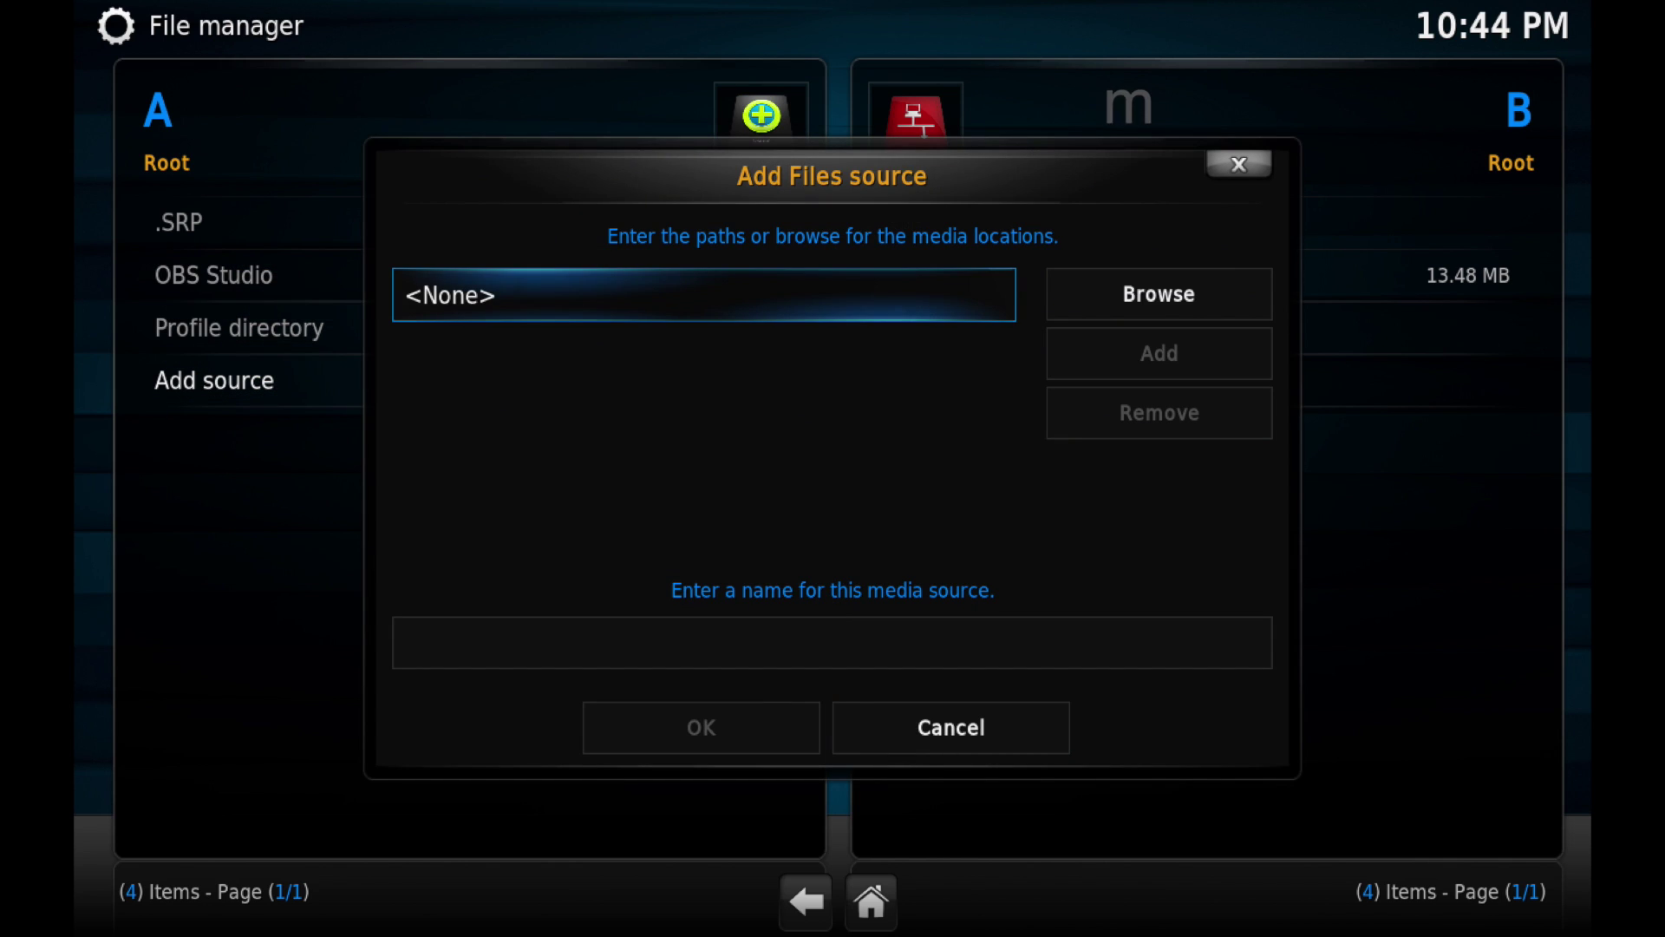
key(Return)
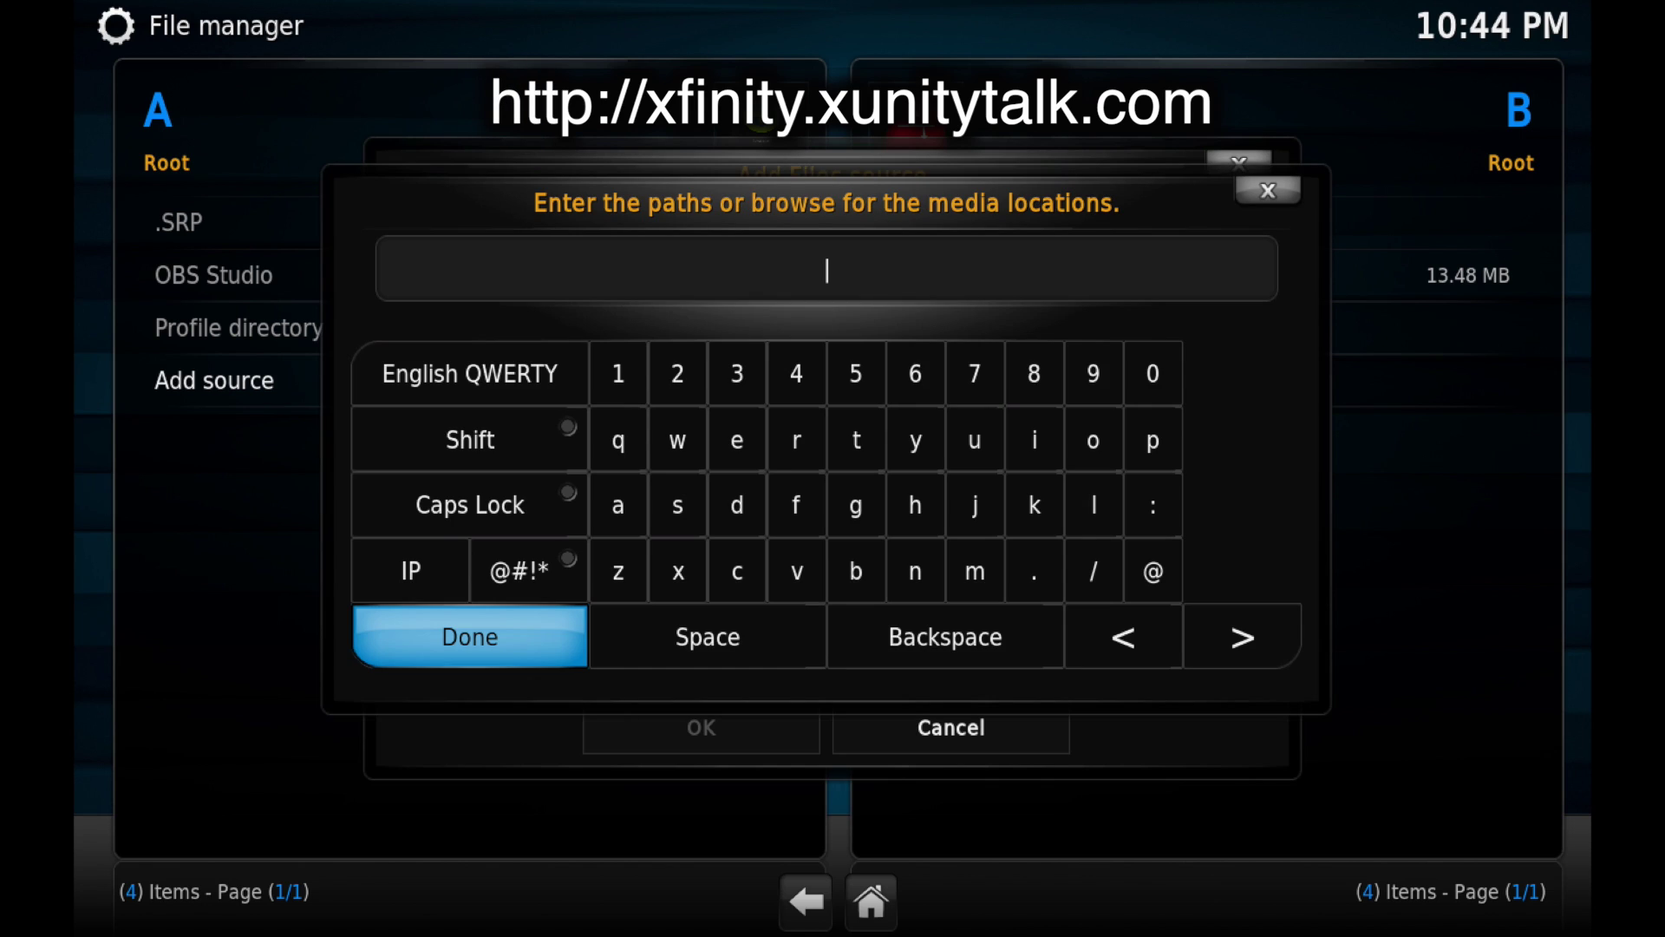
text(http://xfinity.xunitytalk.com)
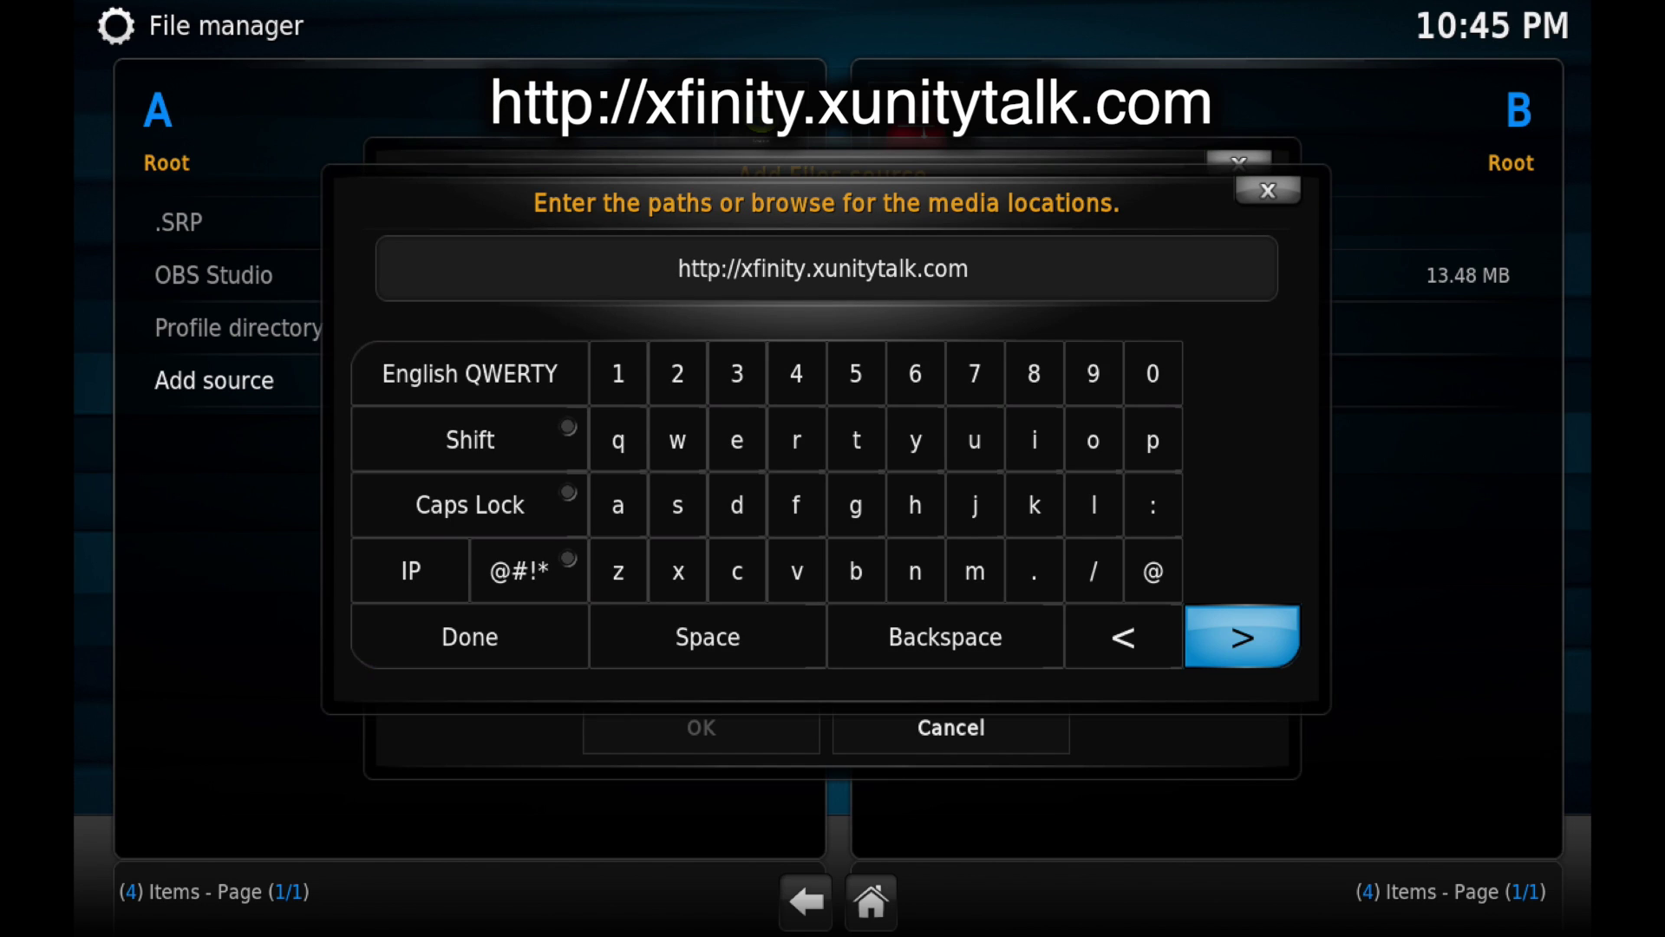
key(Right)
key(Return)
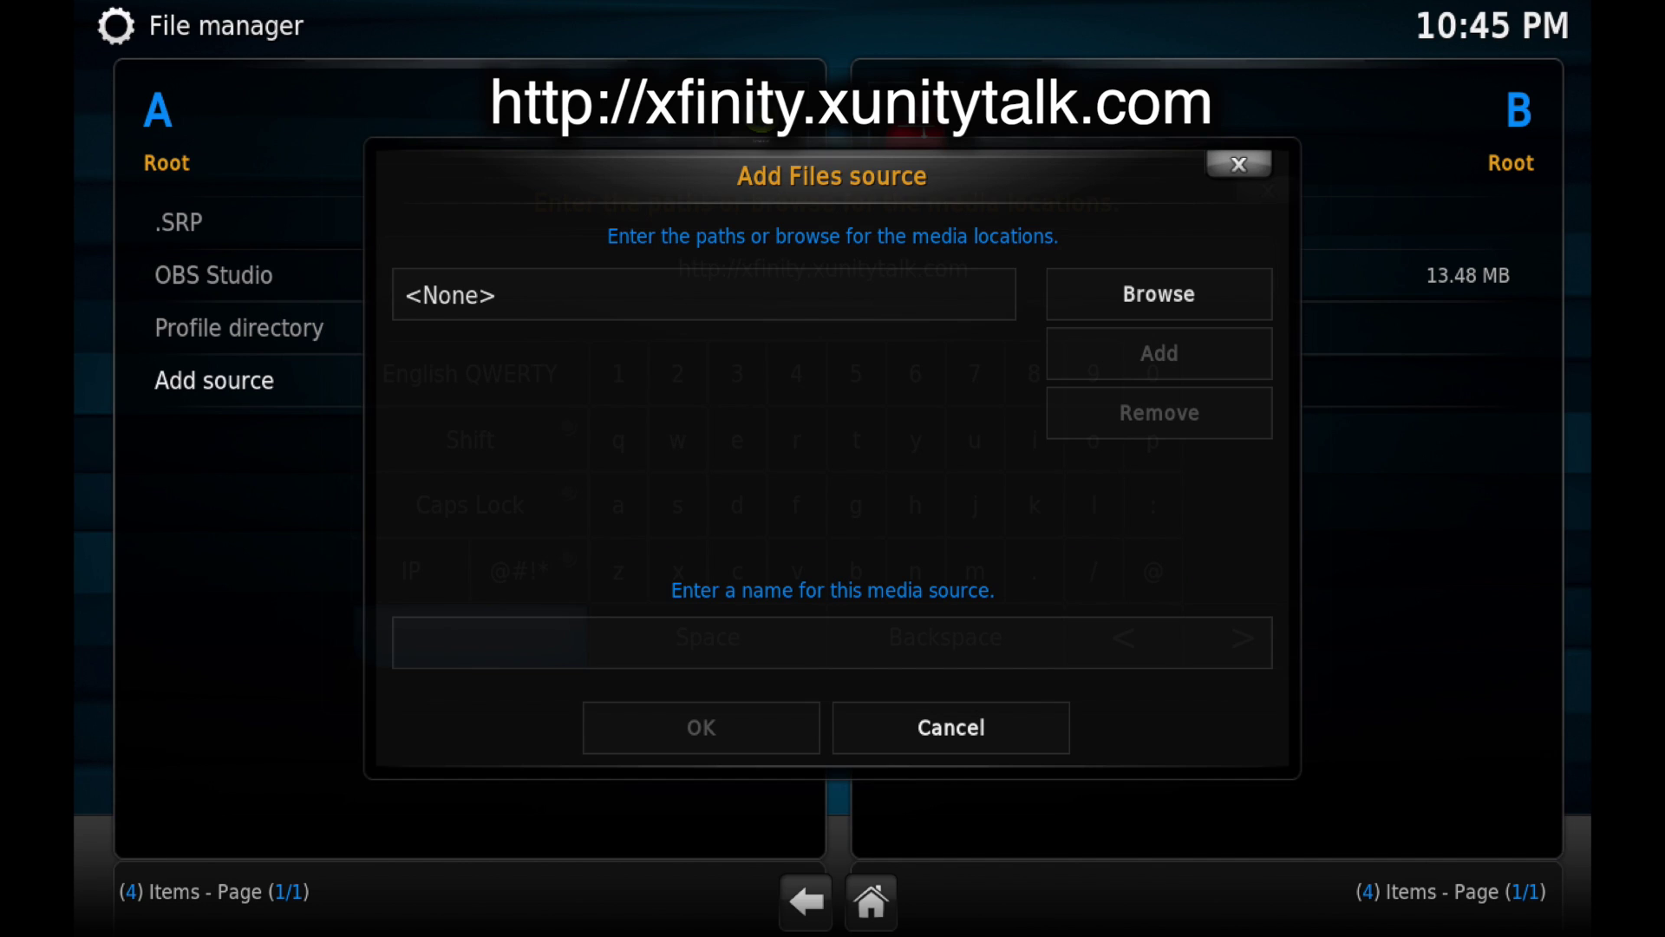
Name the new source .XunityTalk and confirm it.
key(Down)
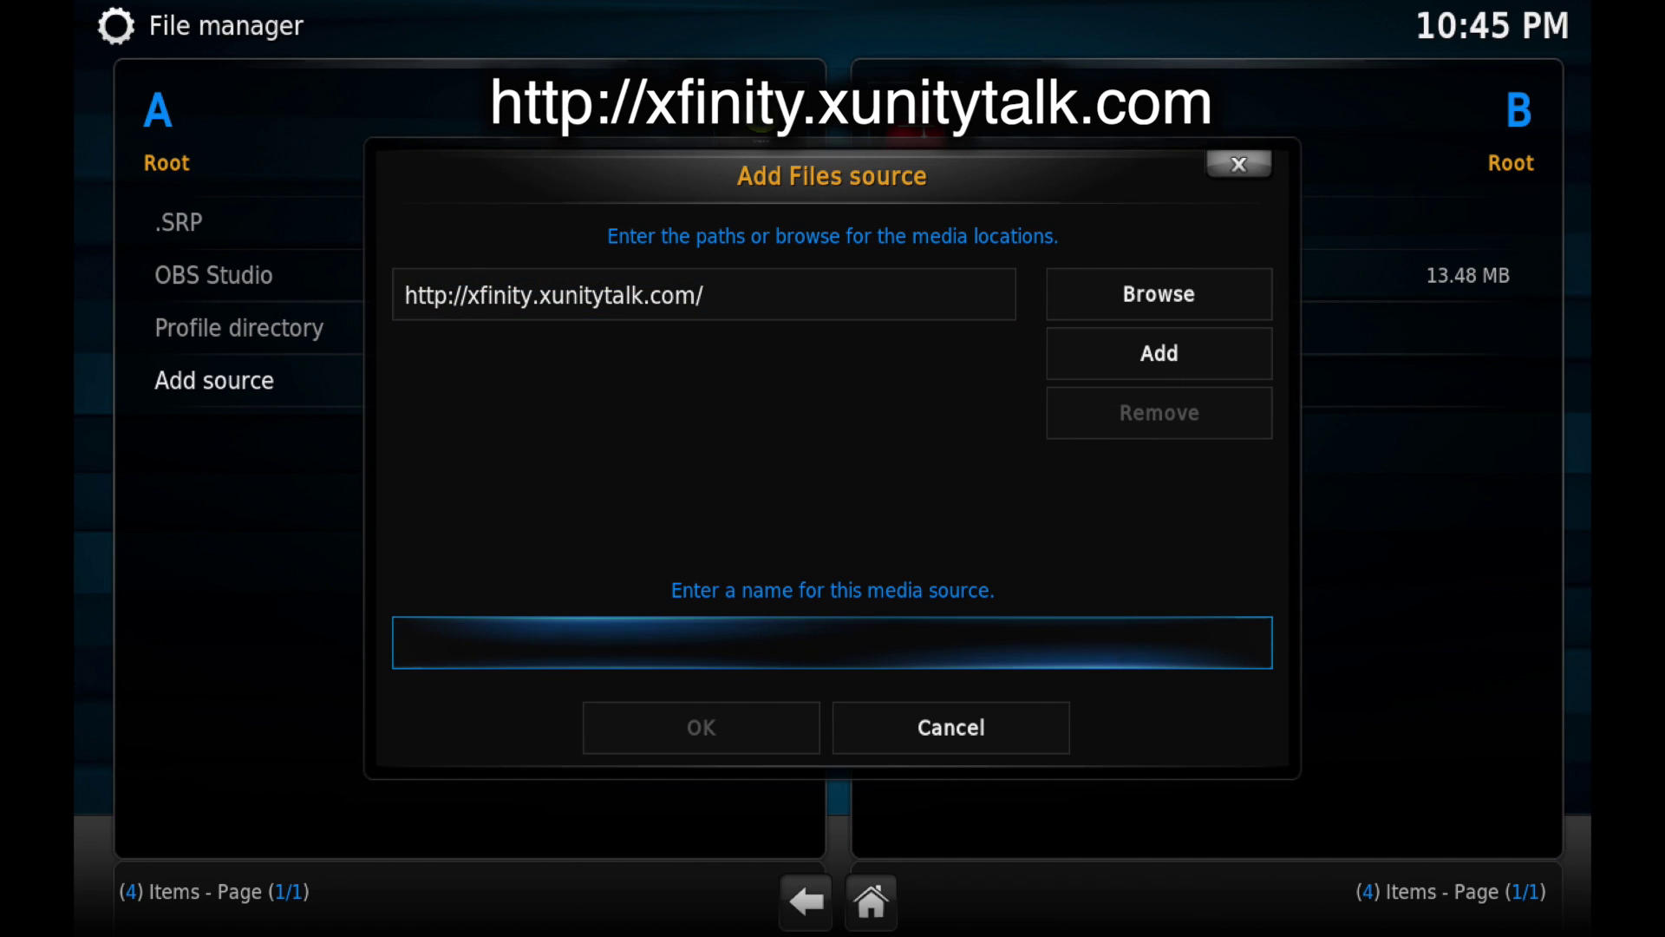
key(Return)
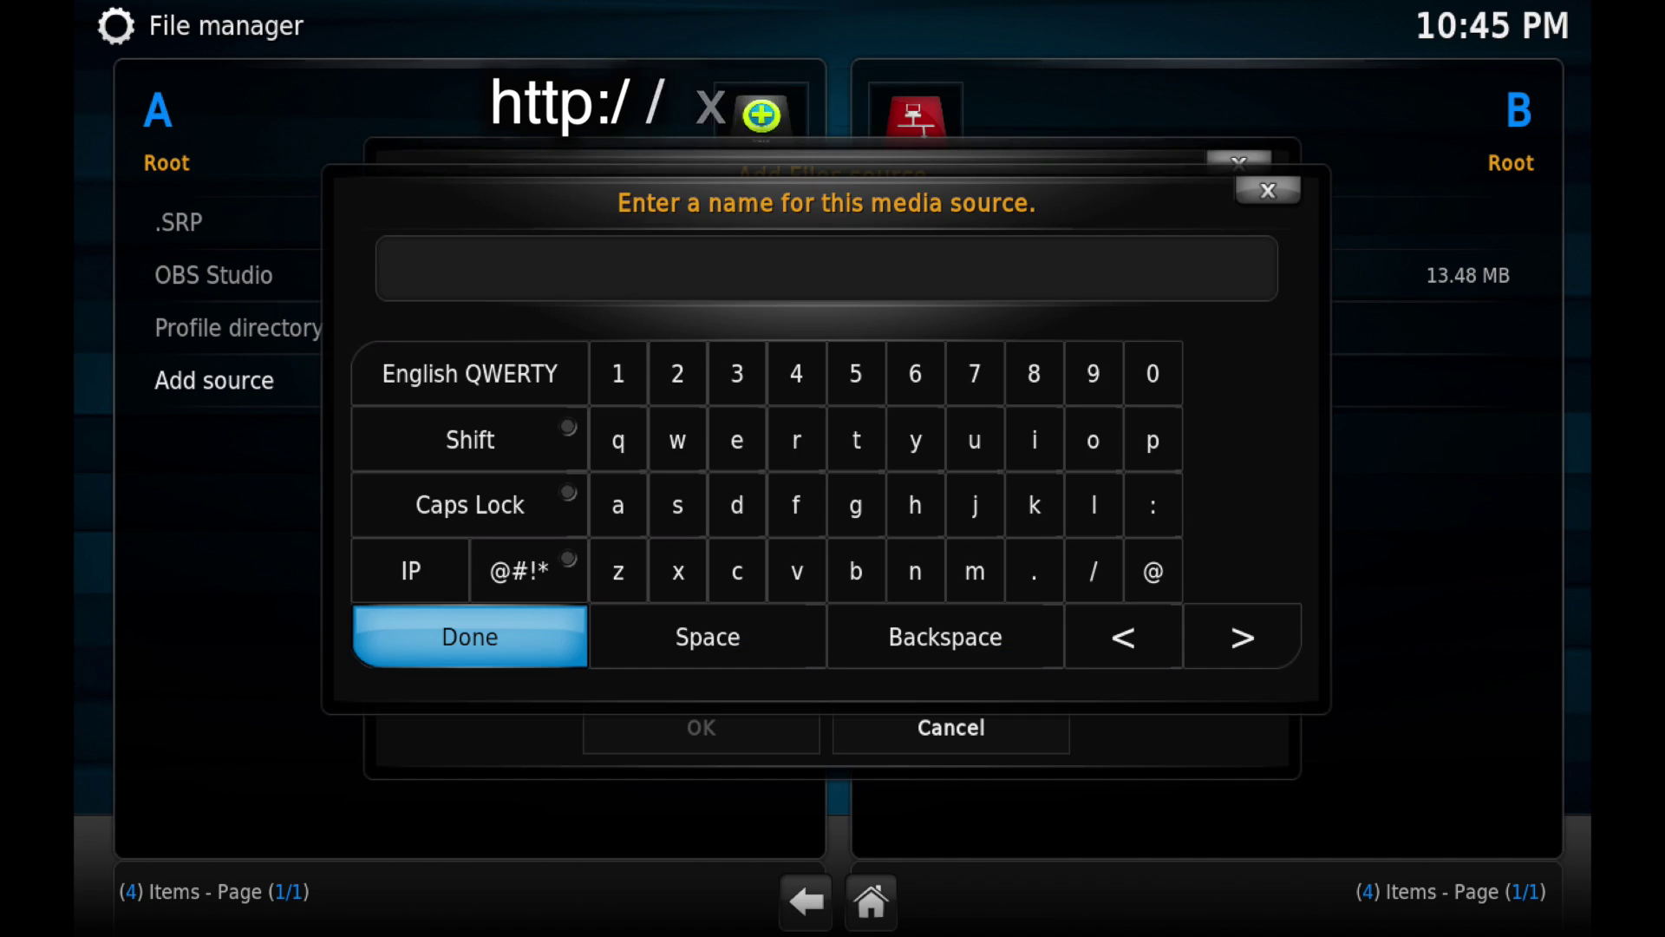
text(.)
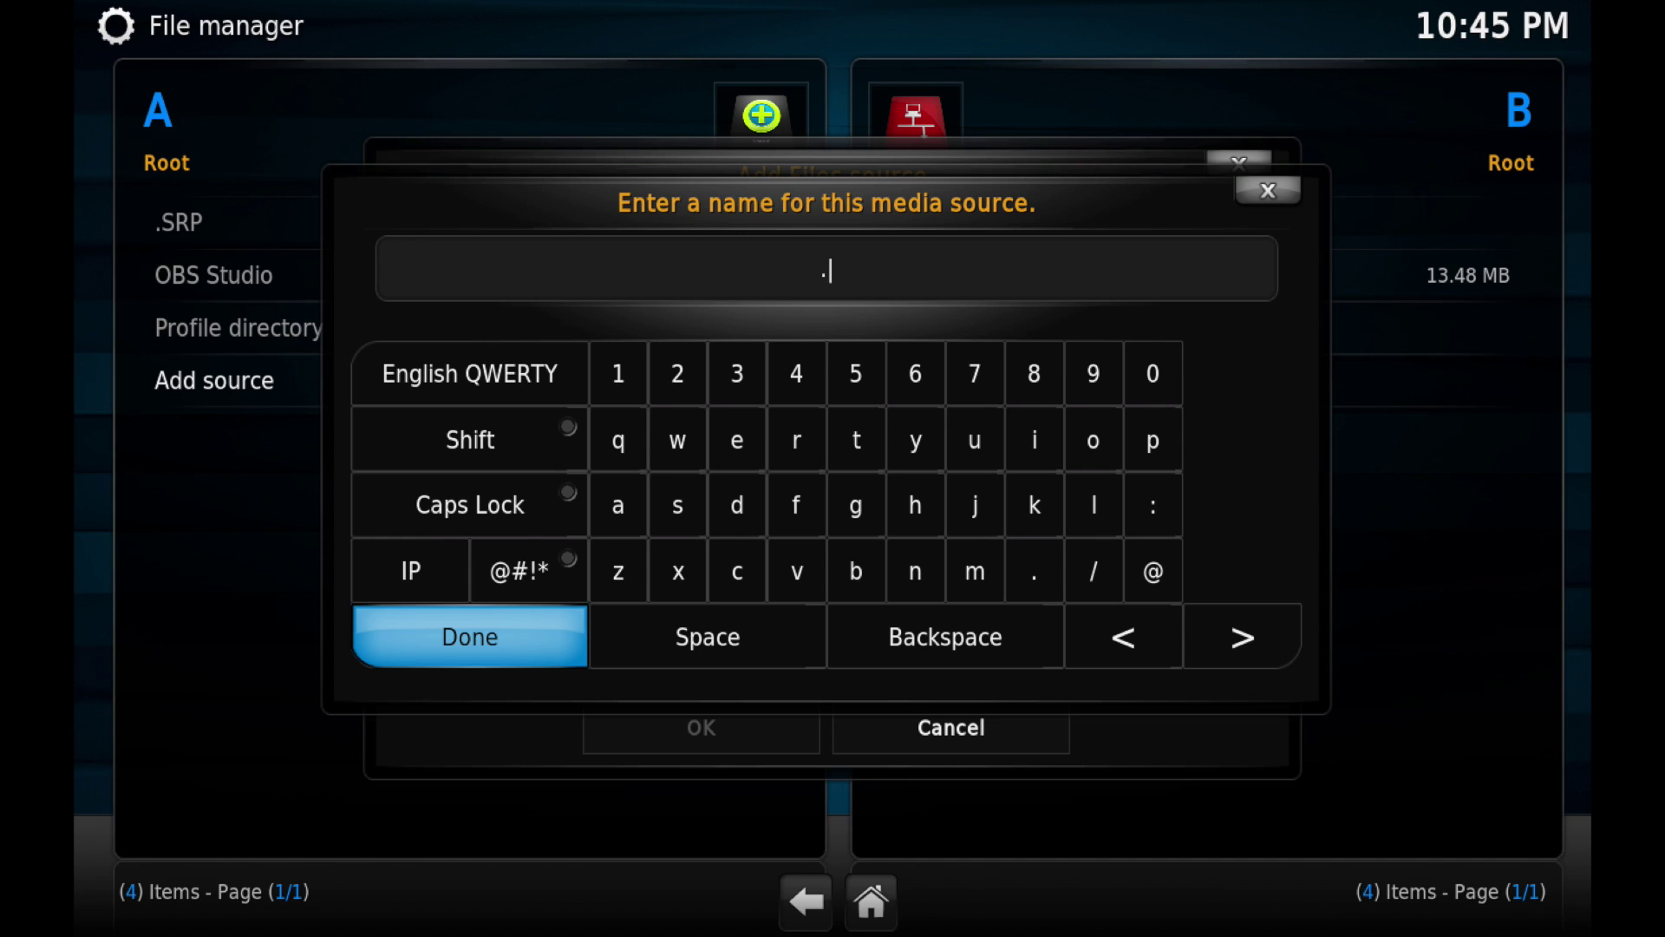
text(XunityTalk)
key(Up)
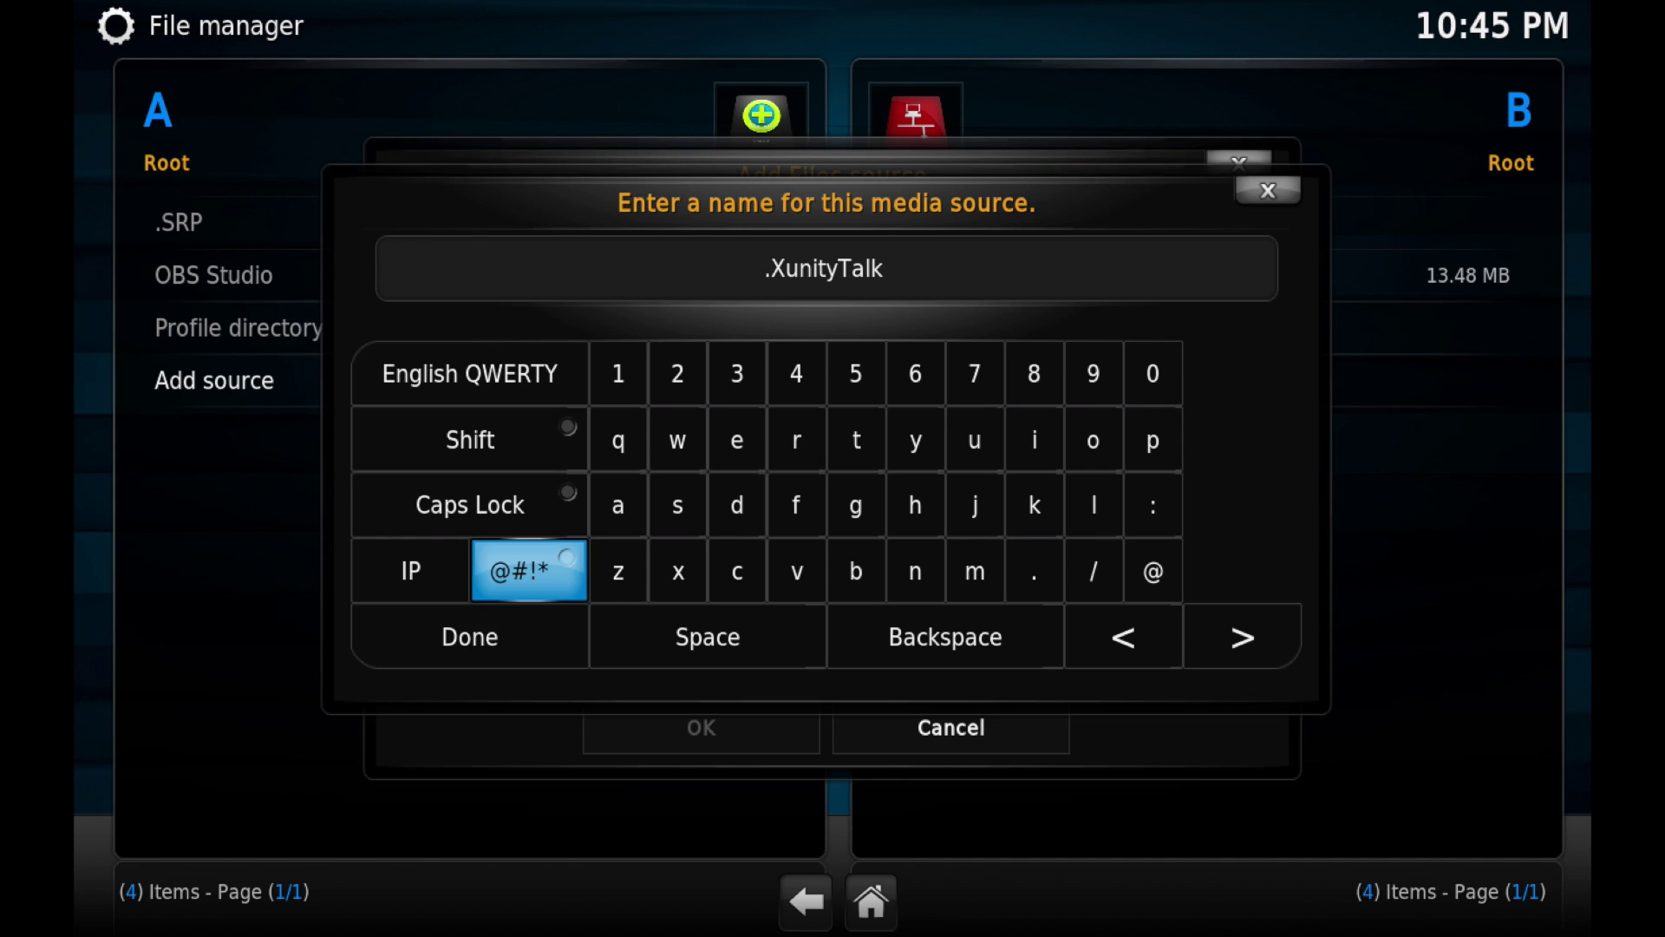
key(Down)
key(Return)
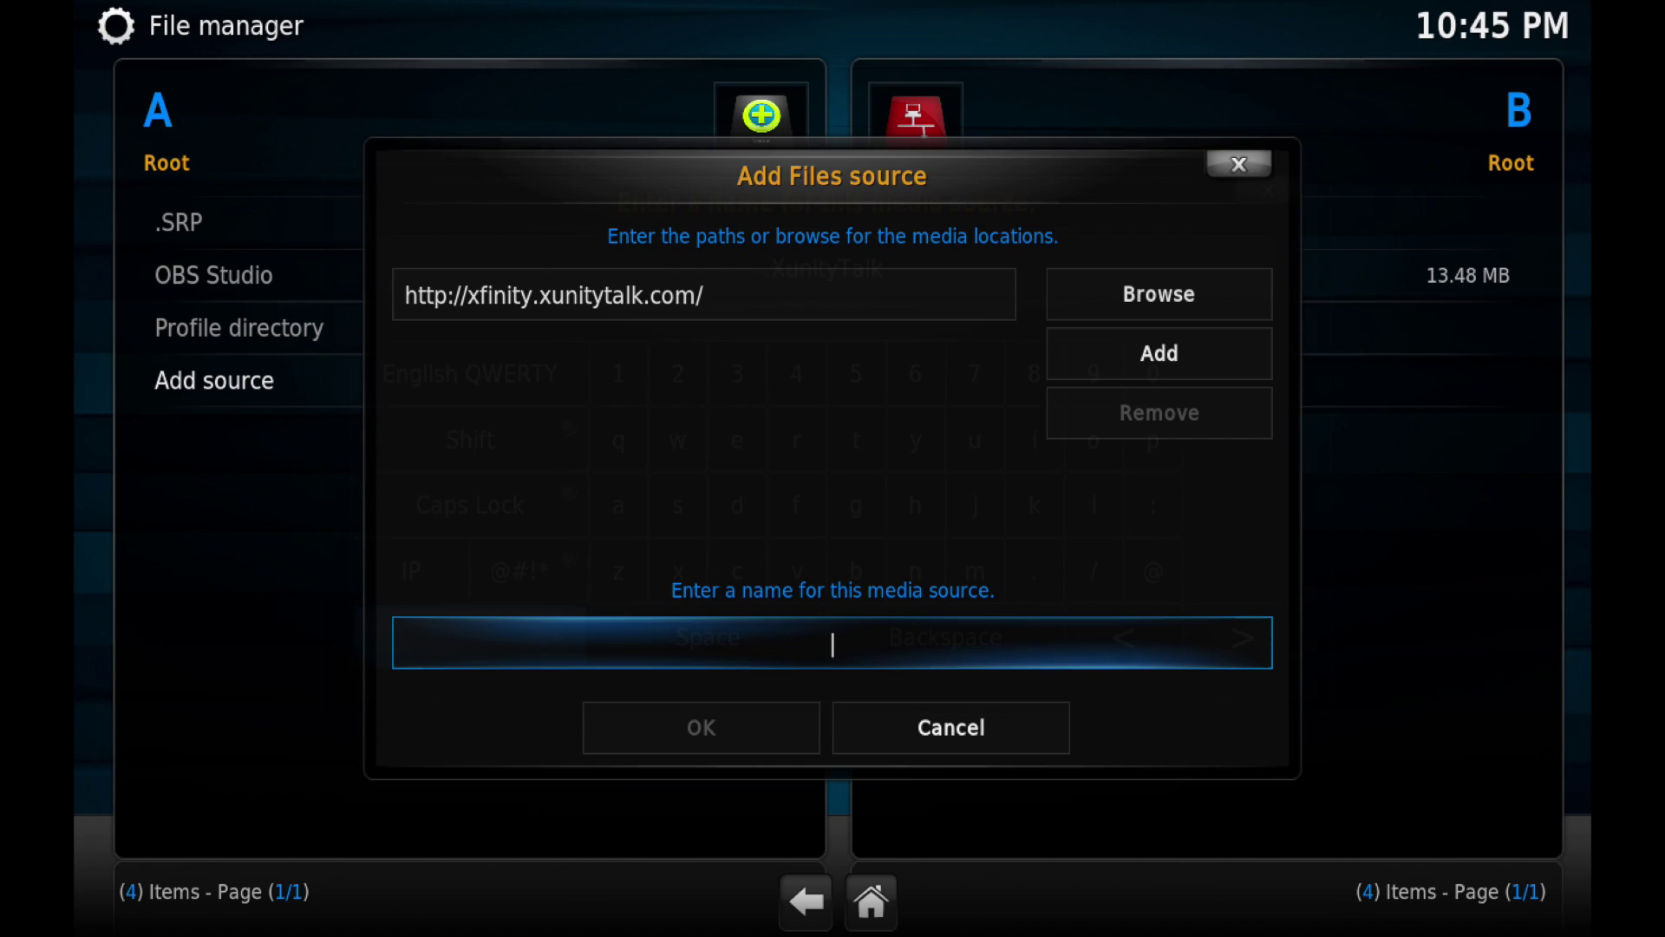
key(Down)
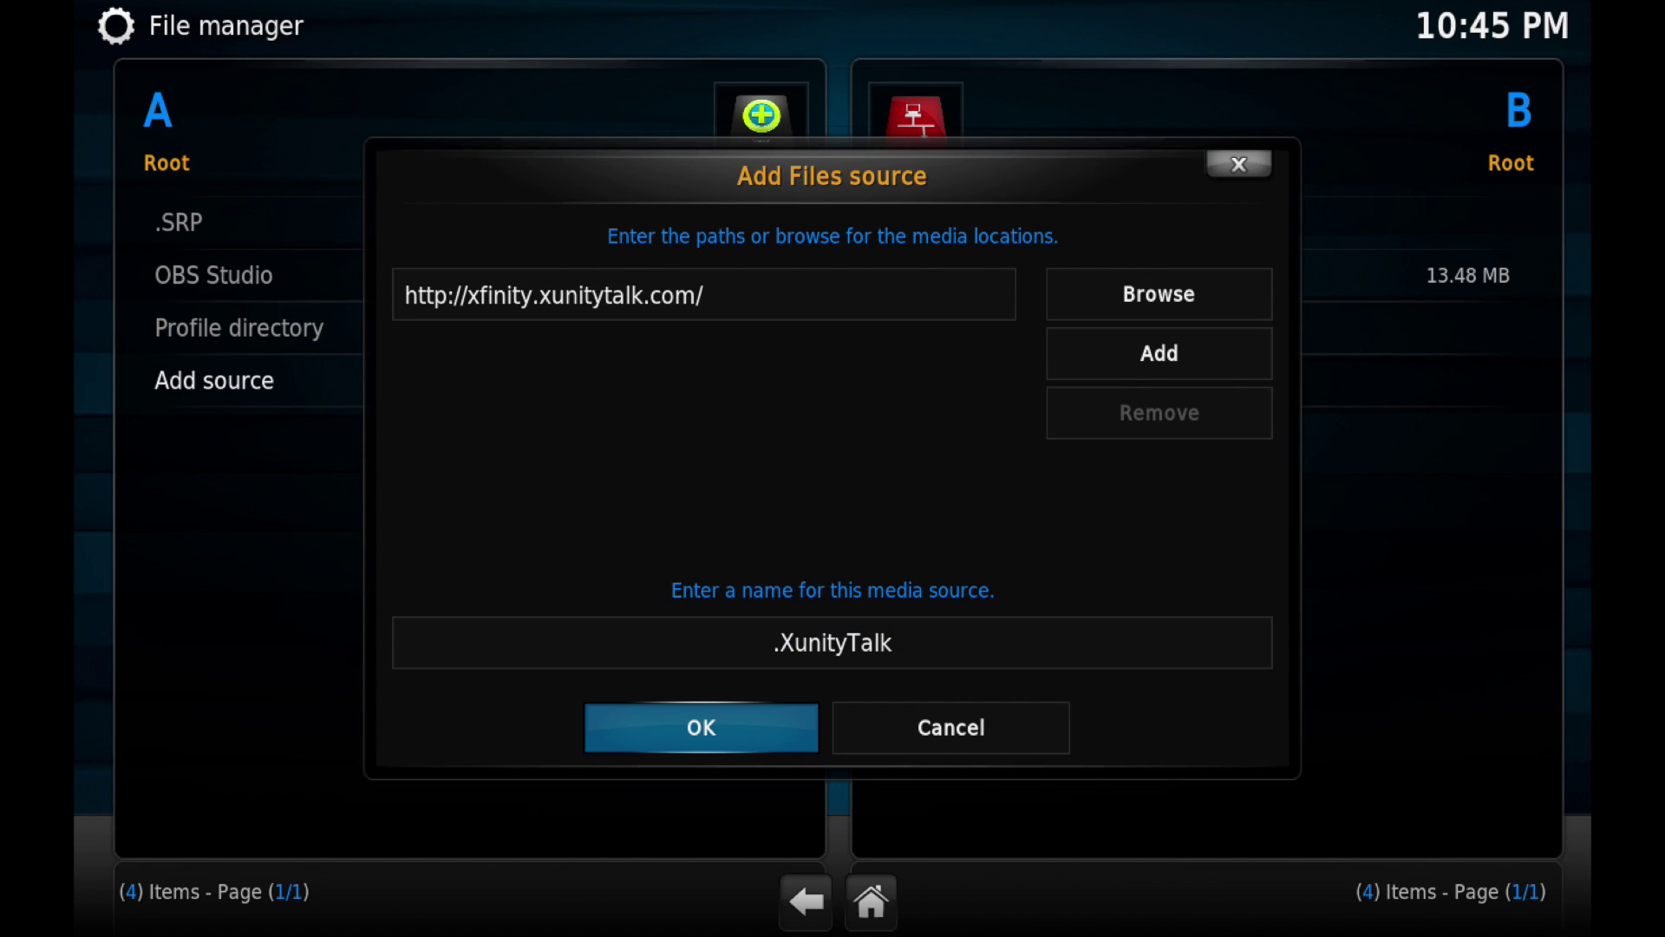
key(Return)
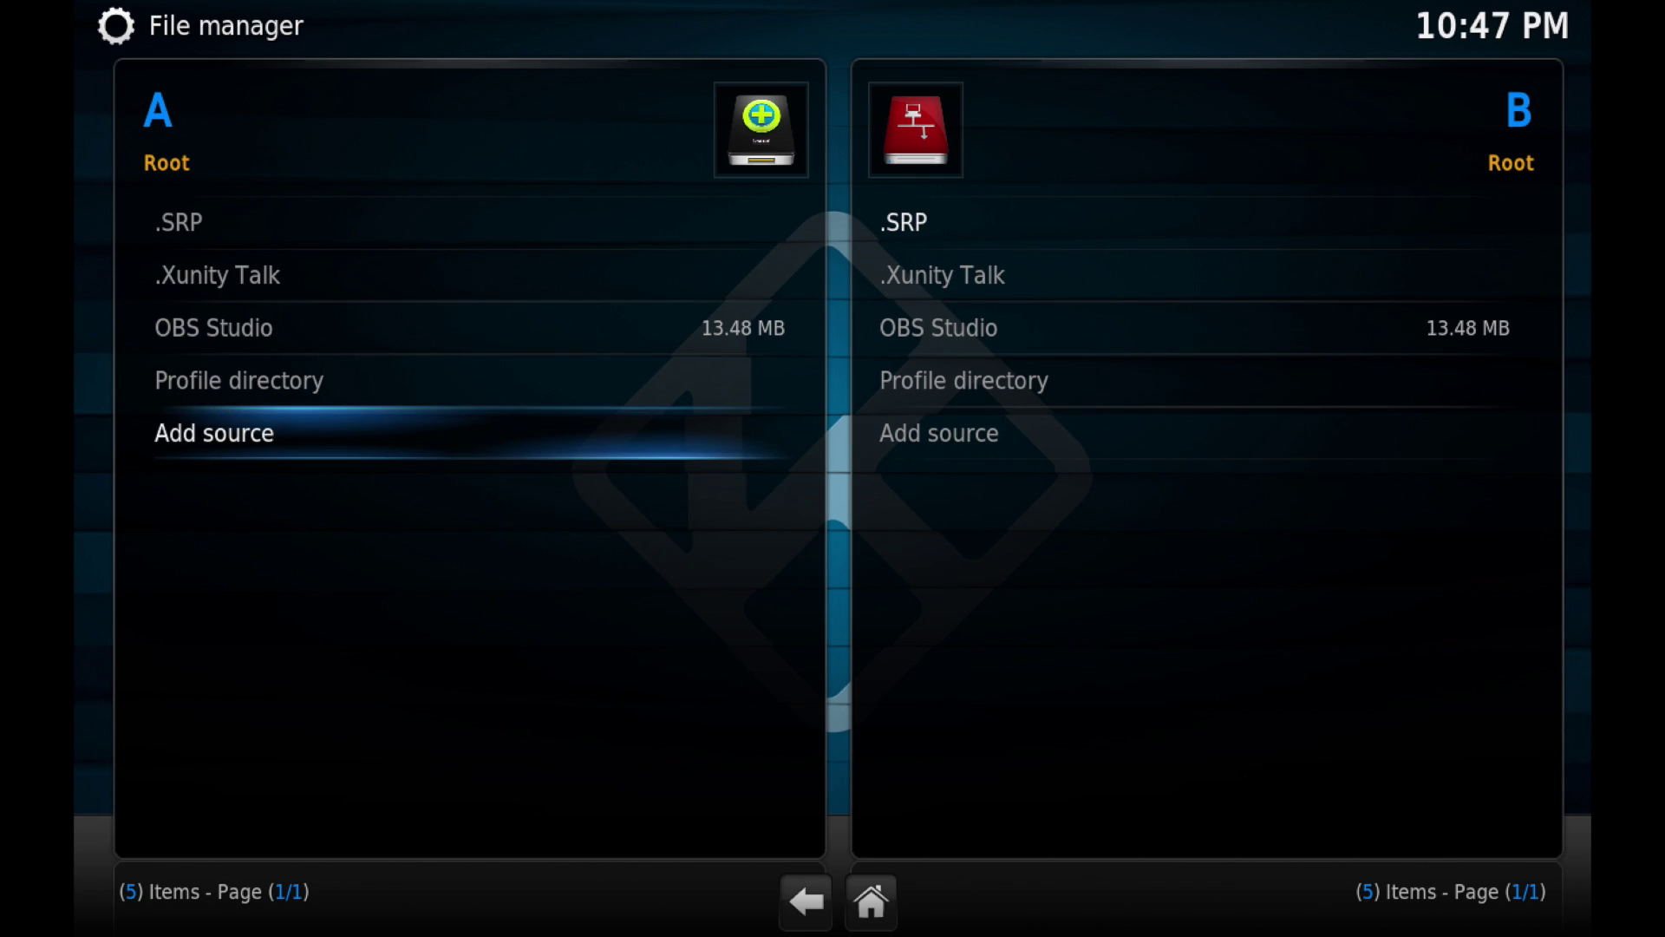
Browse the .Xunity Talk source's contents, then exit the File manager.
key(Up)
key(Up)
key(Up)
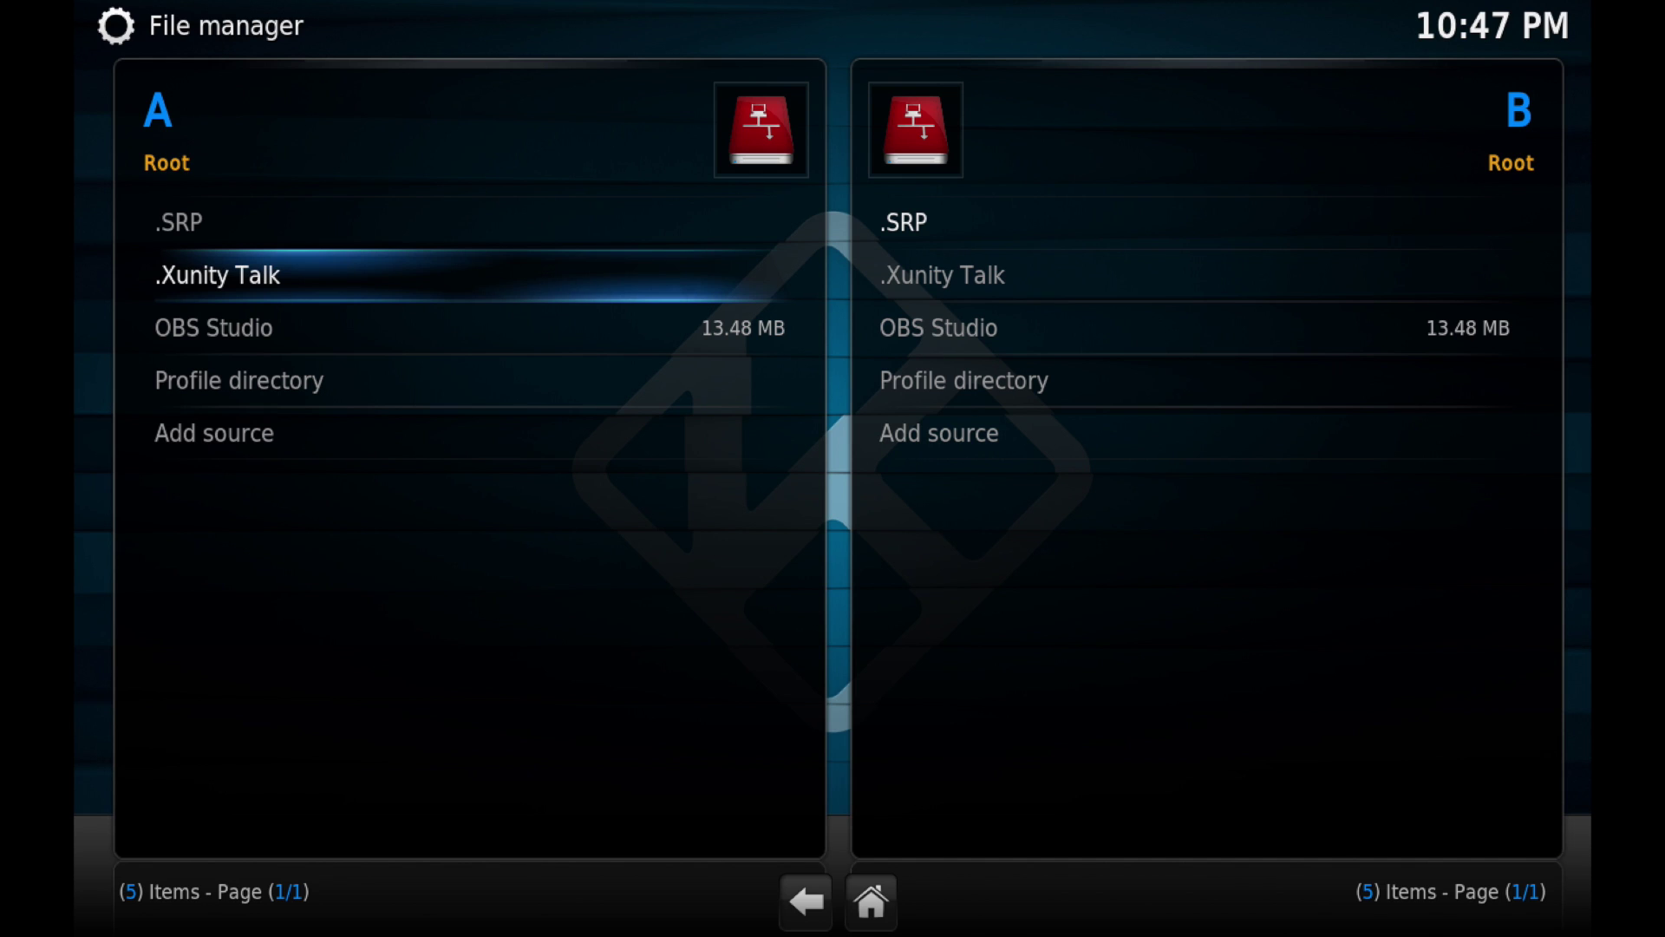
key(Return)
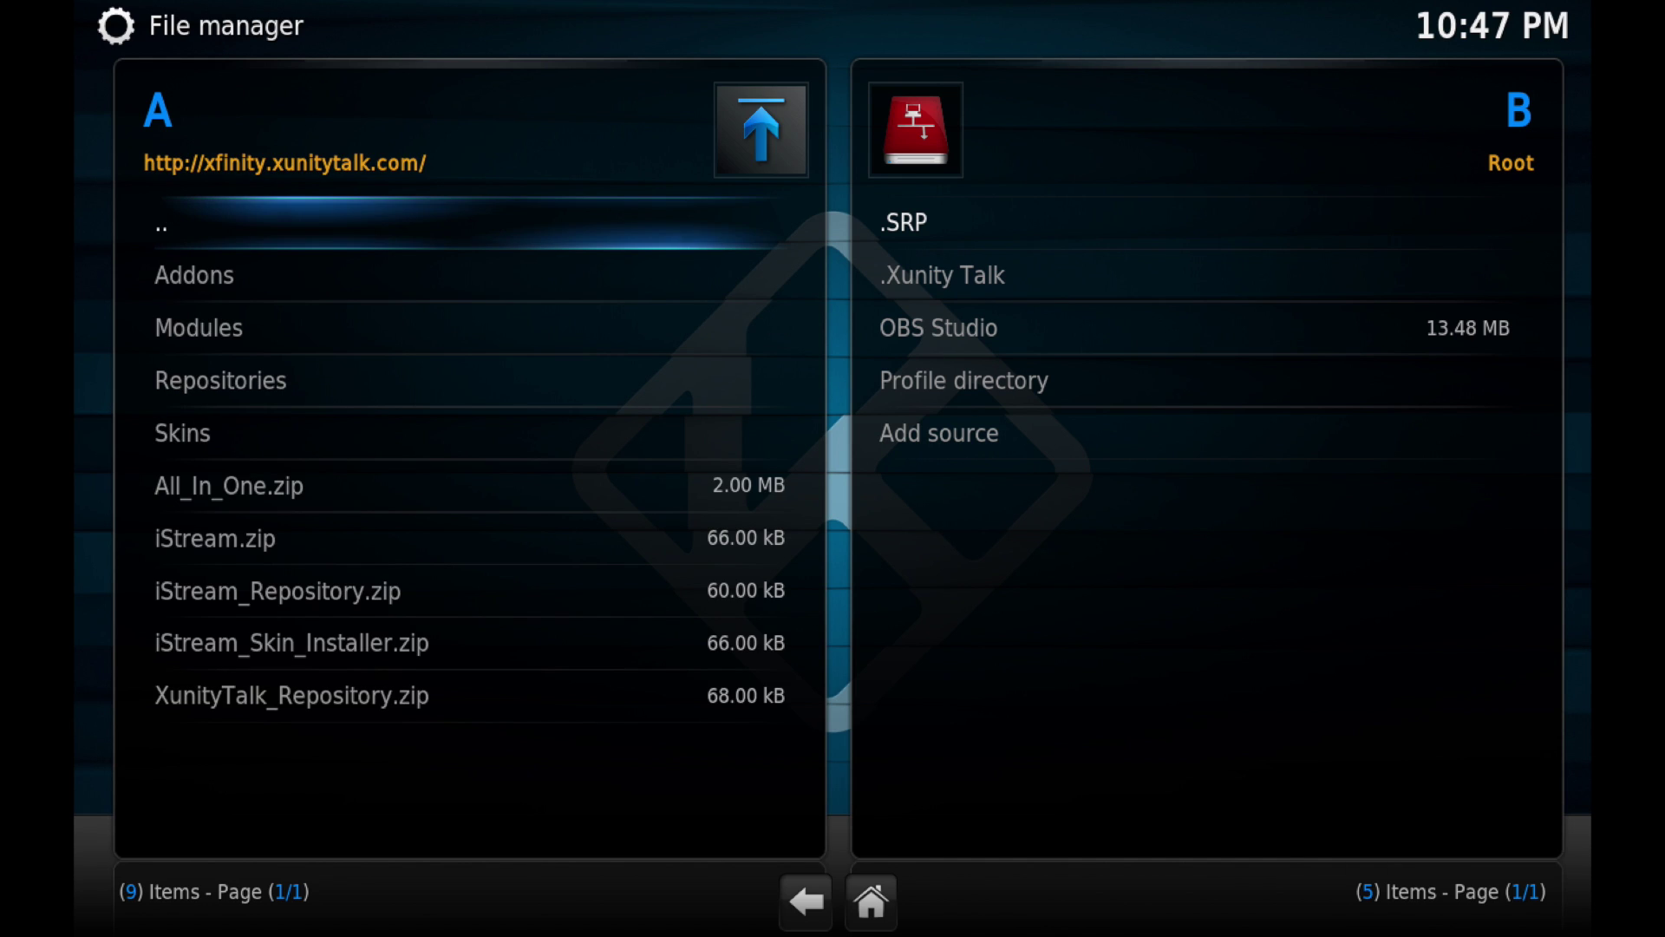
key(Return)
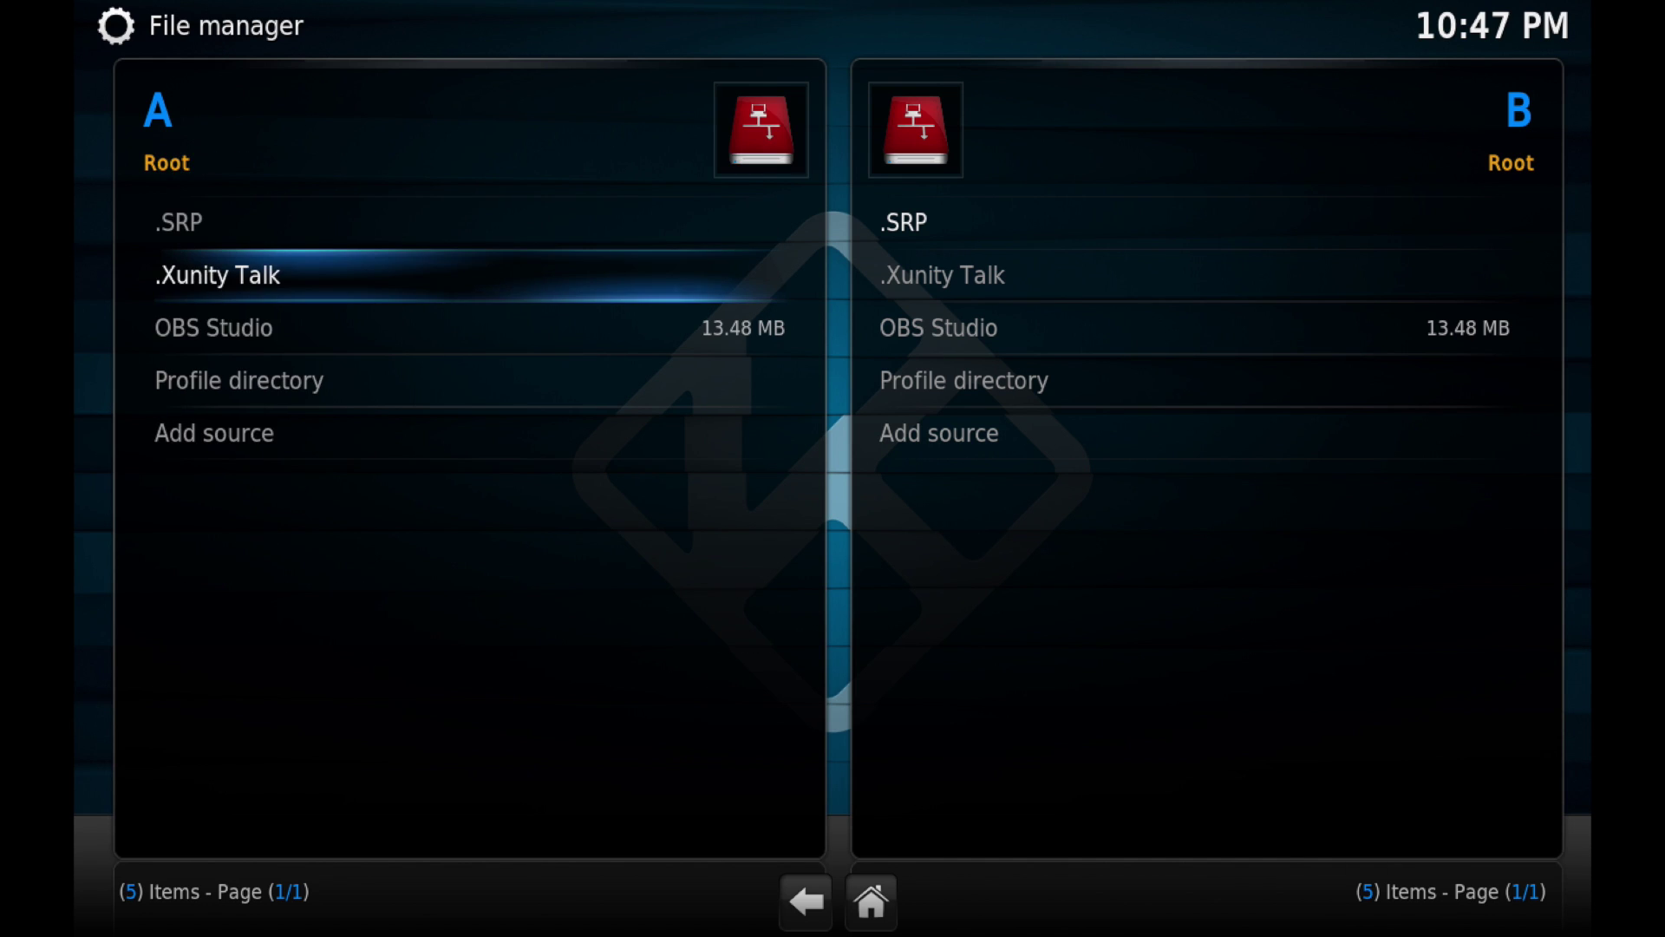
key(Up)
key(Escape)
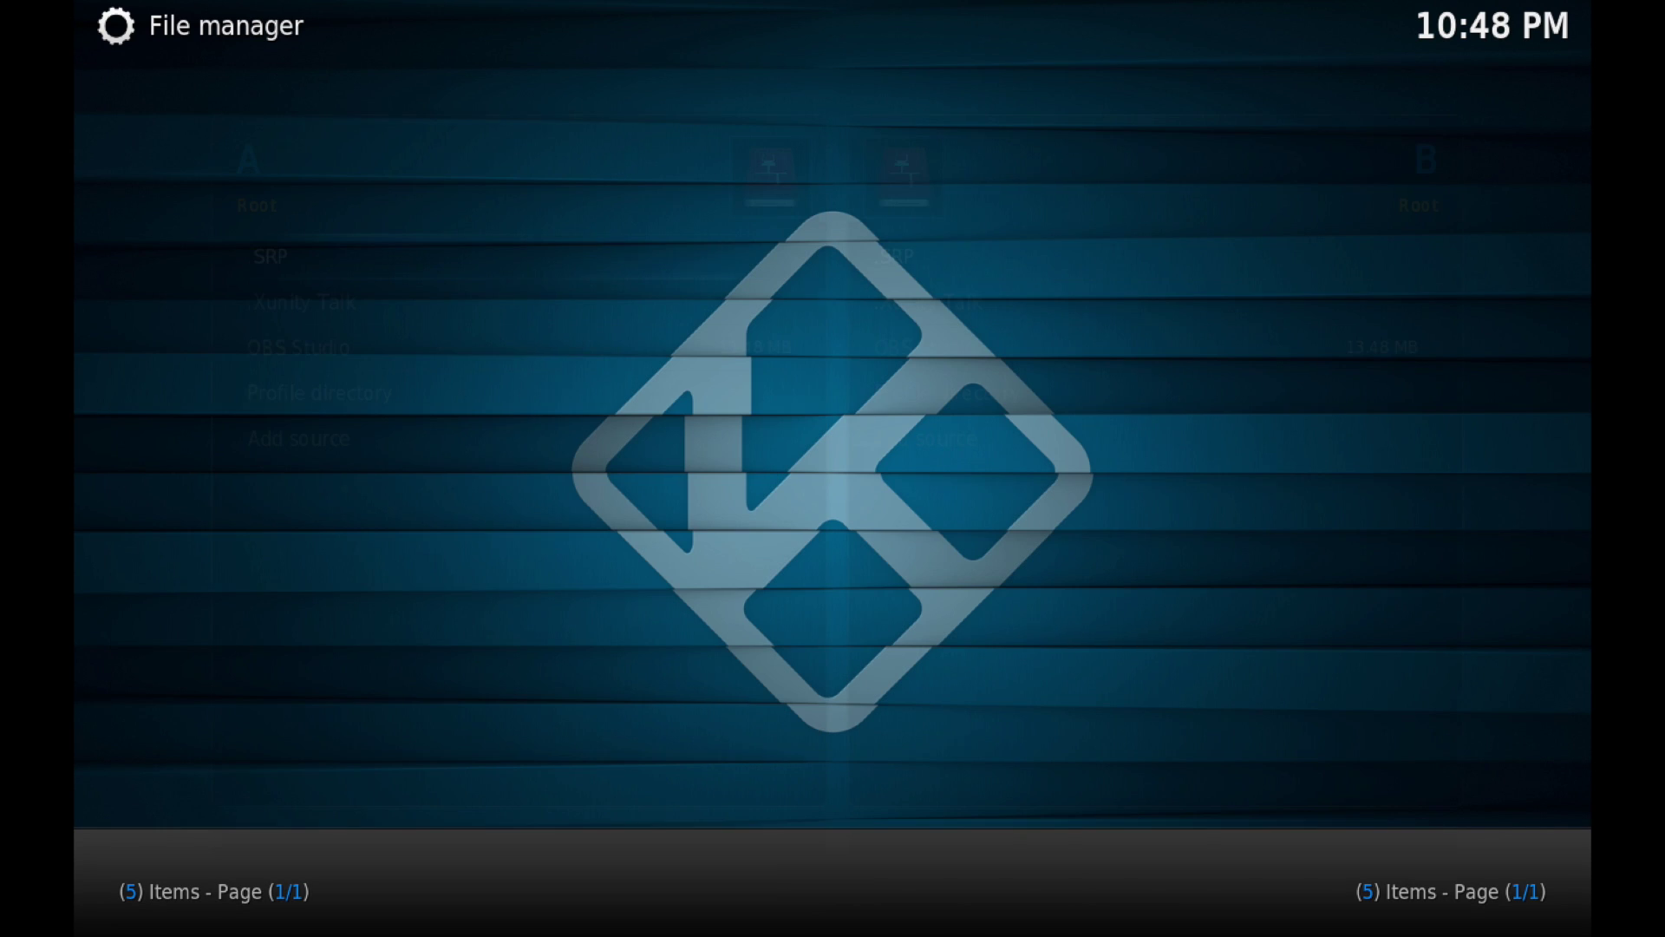
Open SYSTEM > Settings and go to the Add-ons section.
key(Down)
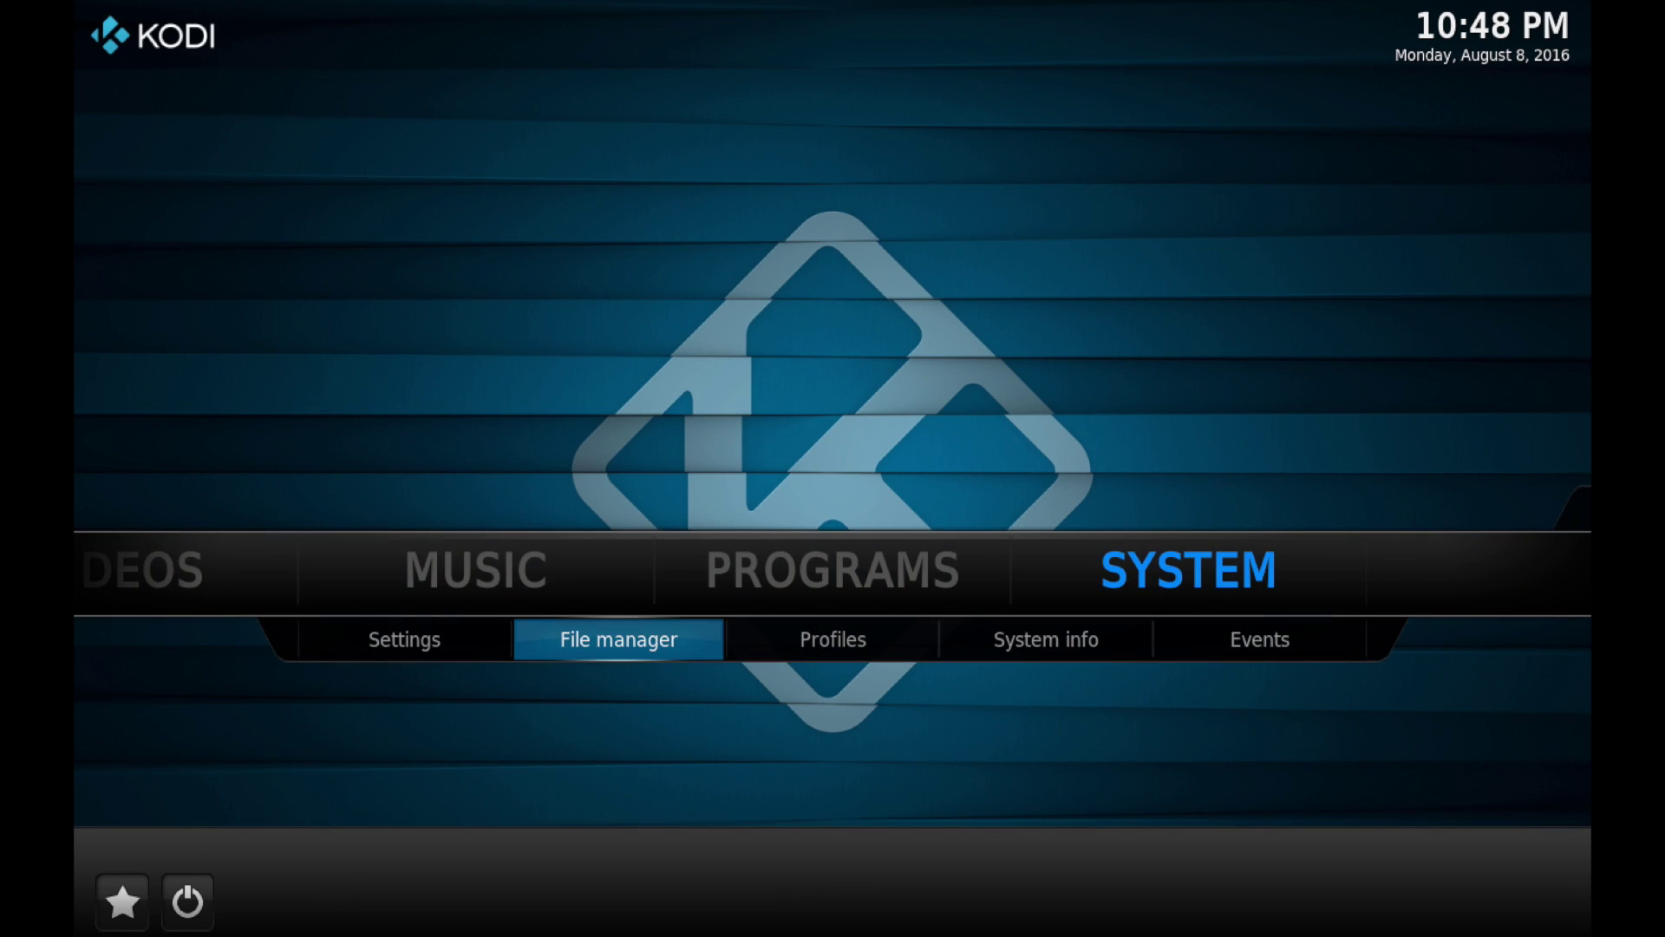
key(Left)
key(Return)
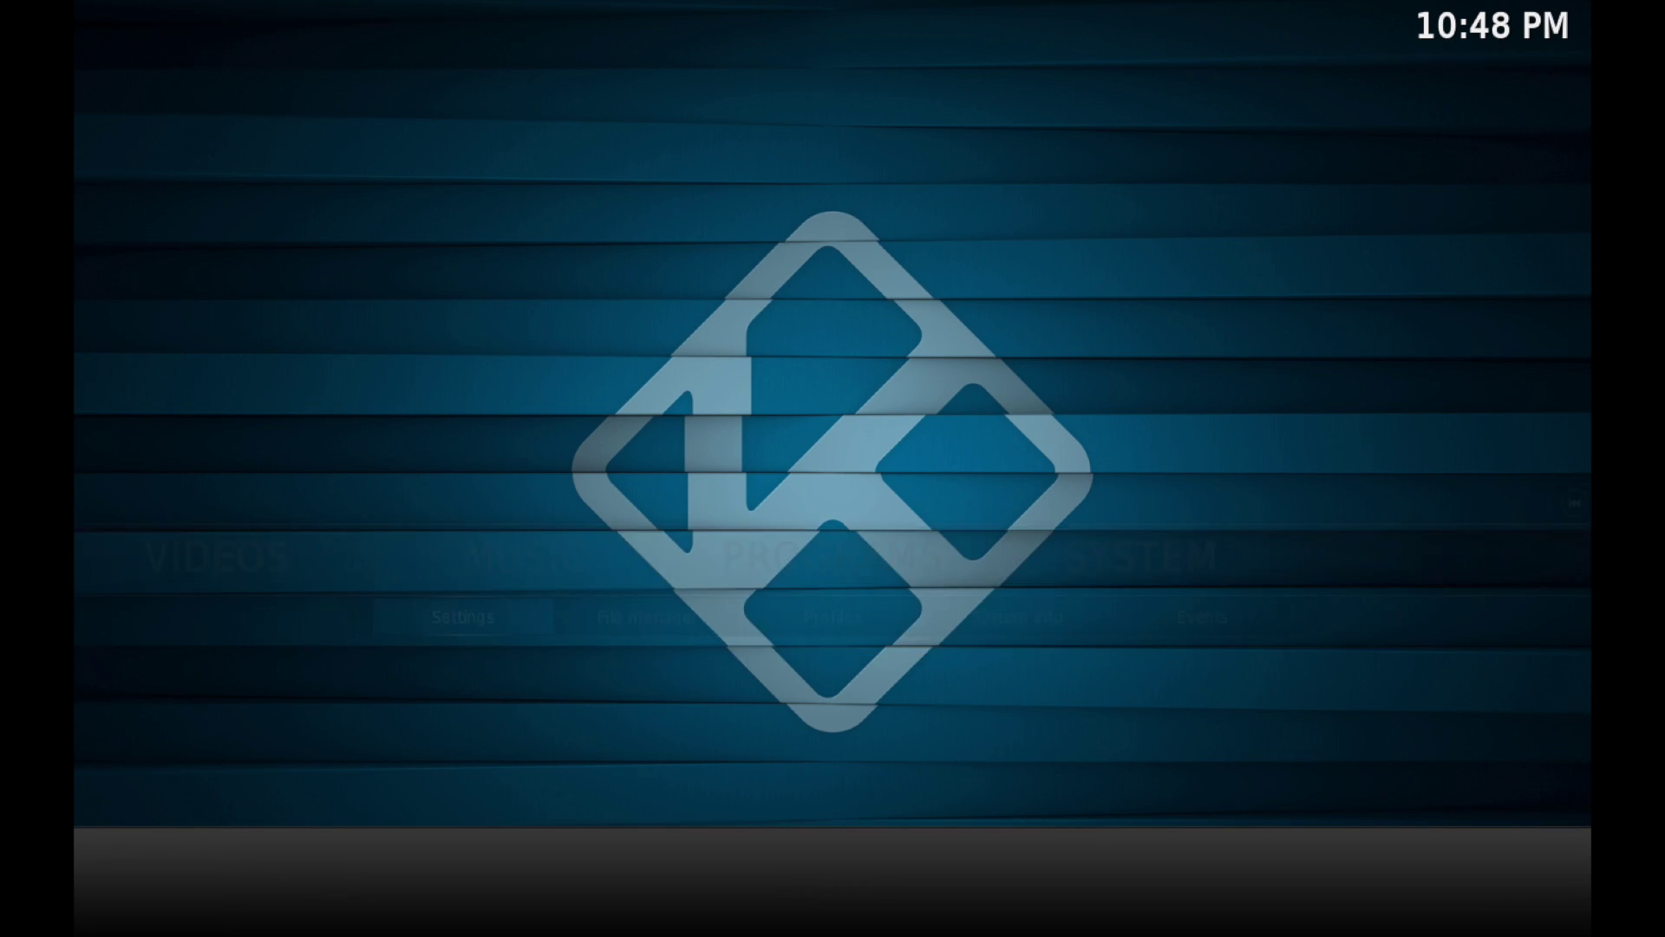
key(Down)
key(Down)
key(Down)
key(Down)
key(Down)
key(Down)
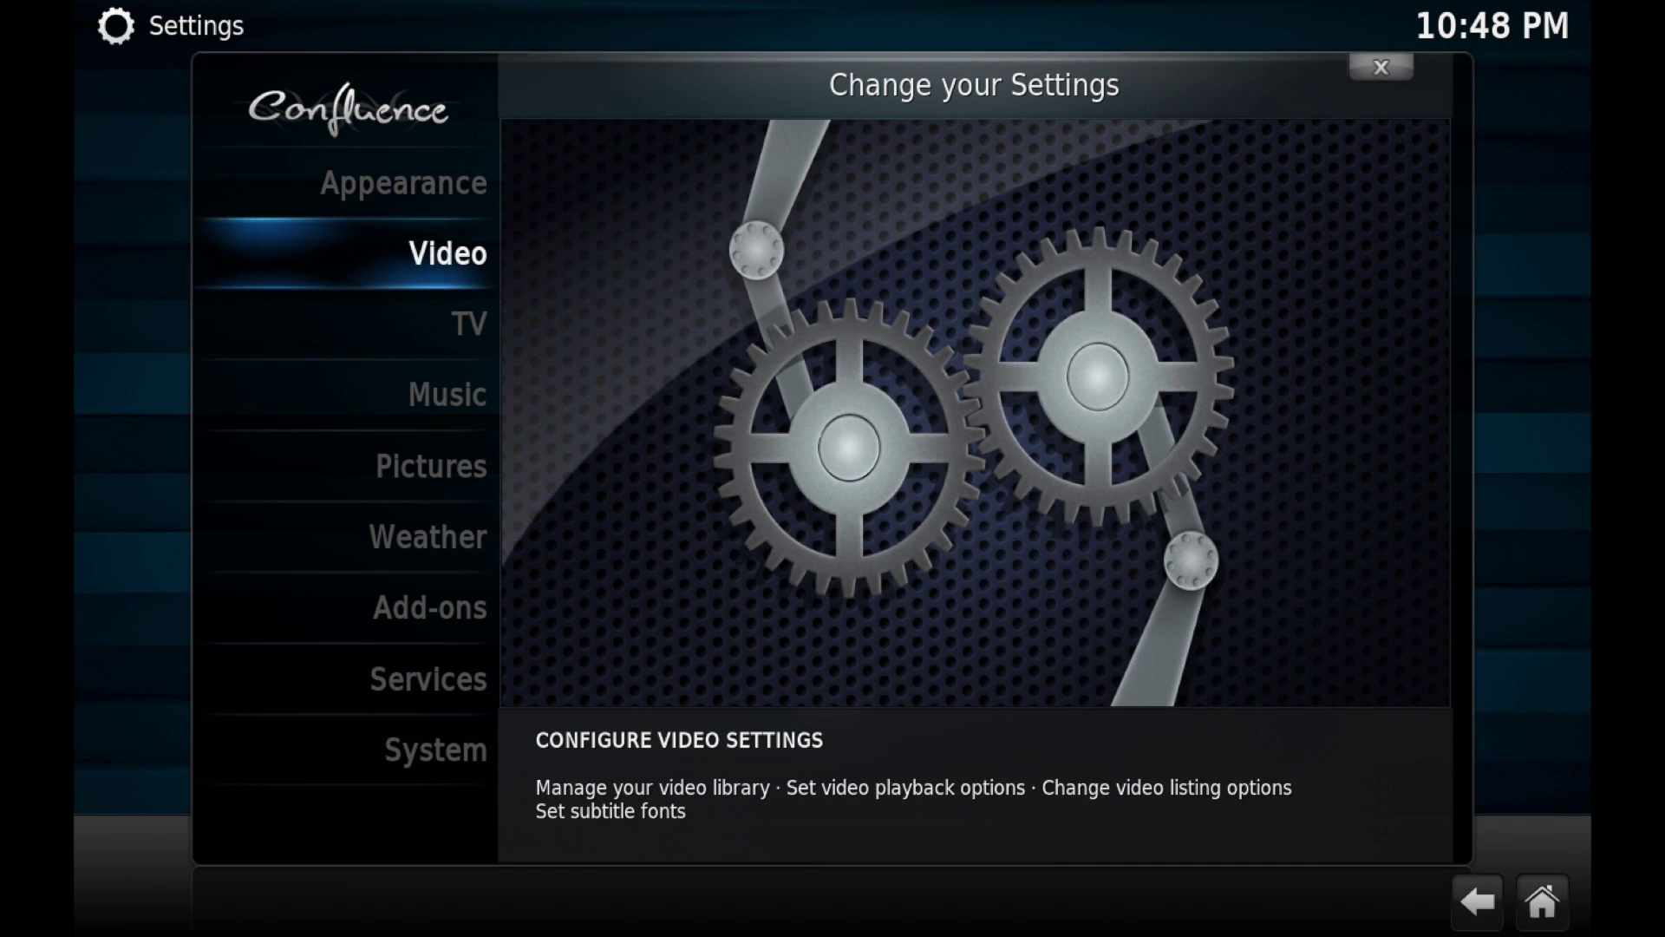
key(Return)
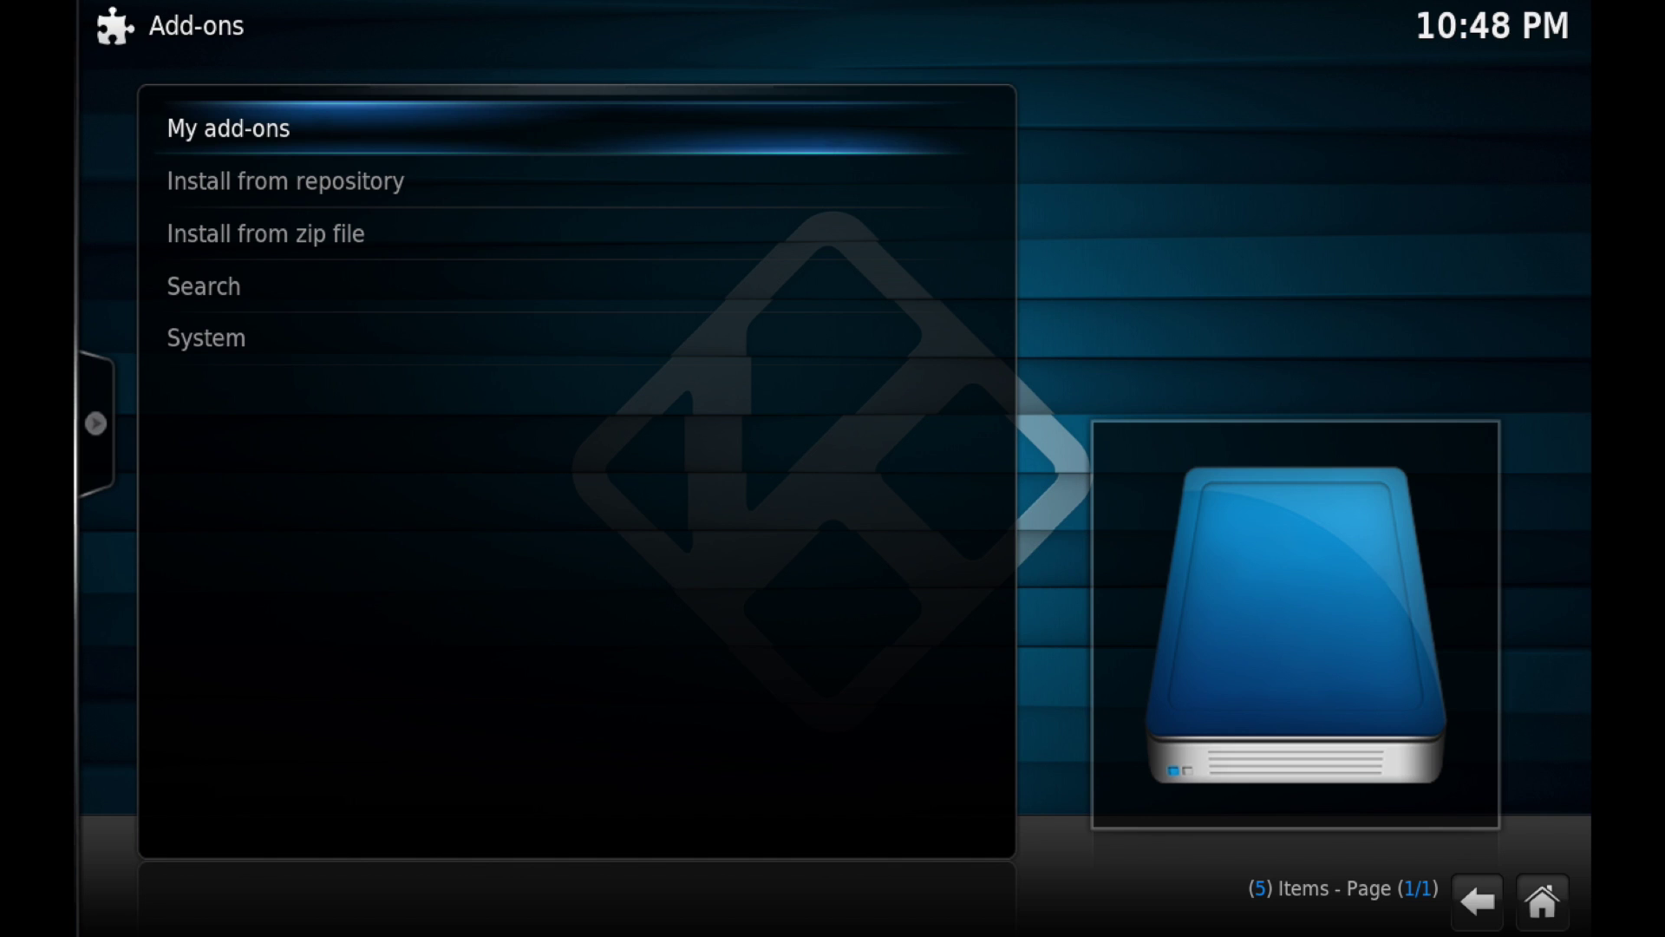
Install XunityTalk_Repository.zip from the .Xunity Talk source using Install from zip file.
key(Down)
key(Down)
key(Return)
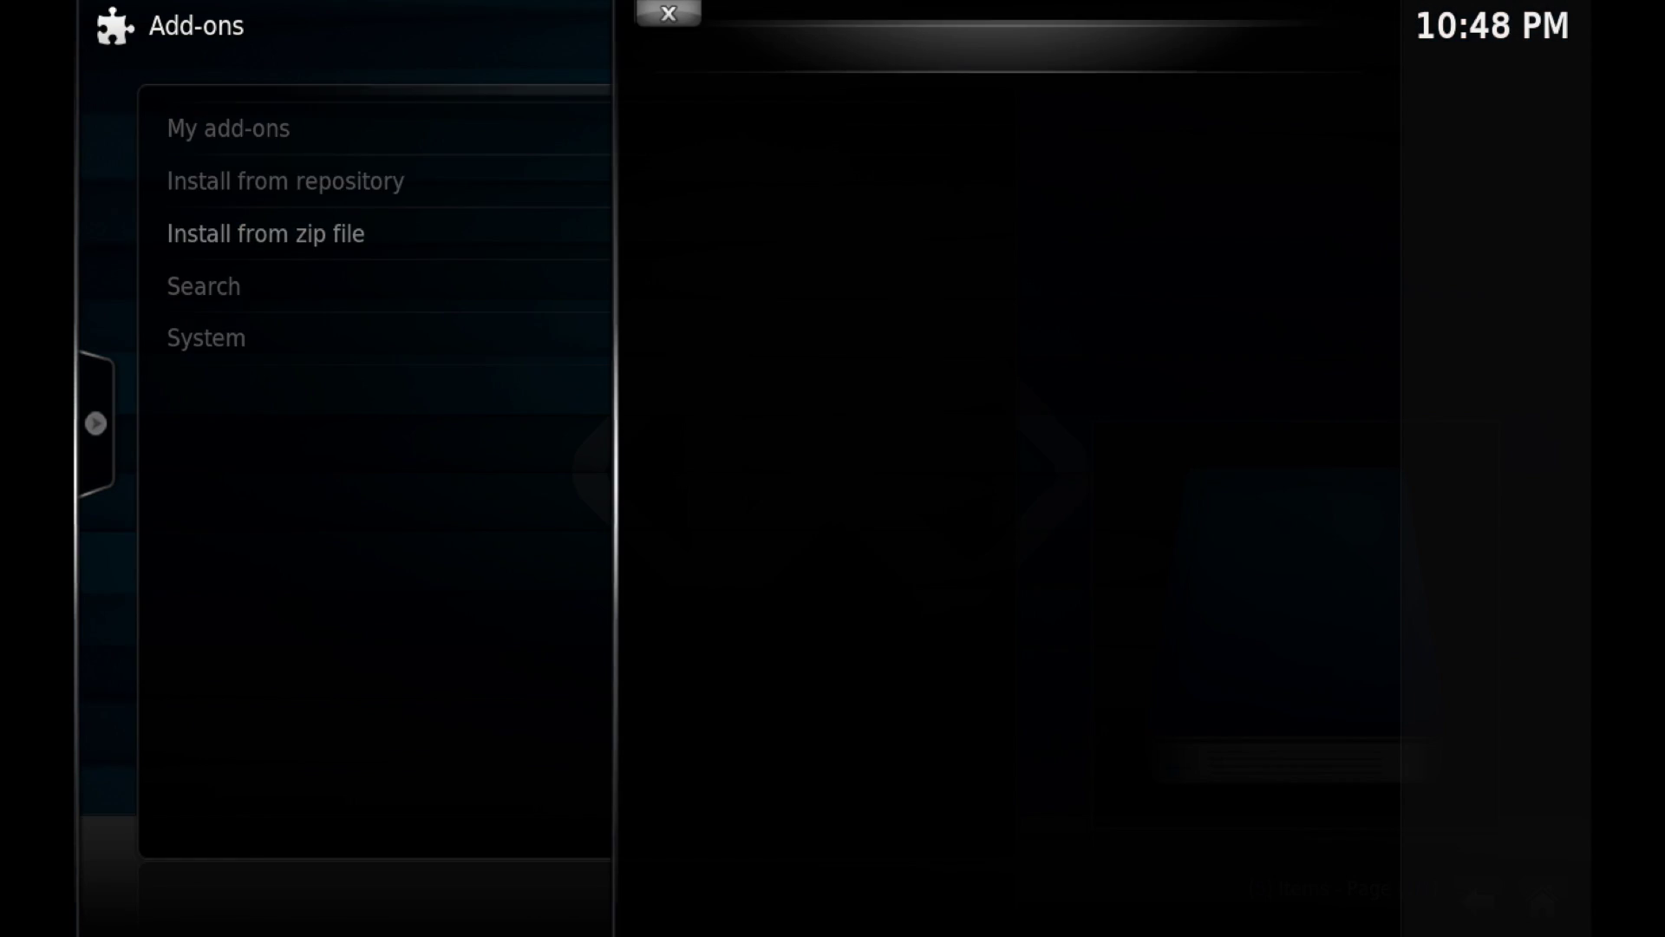
key(Down)
key(Down)
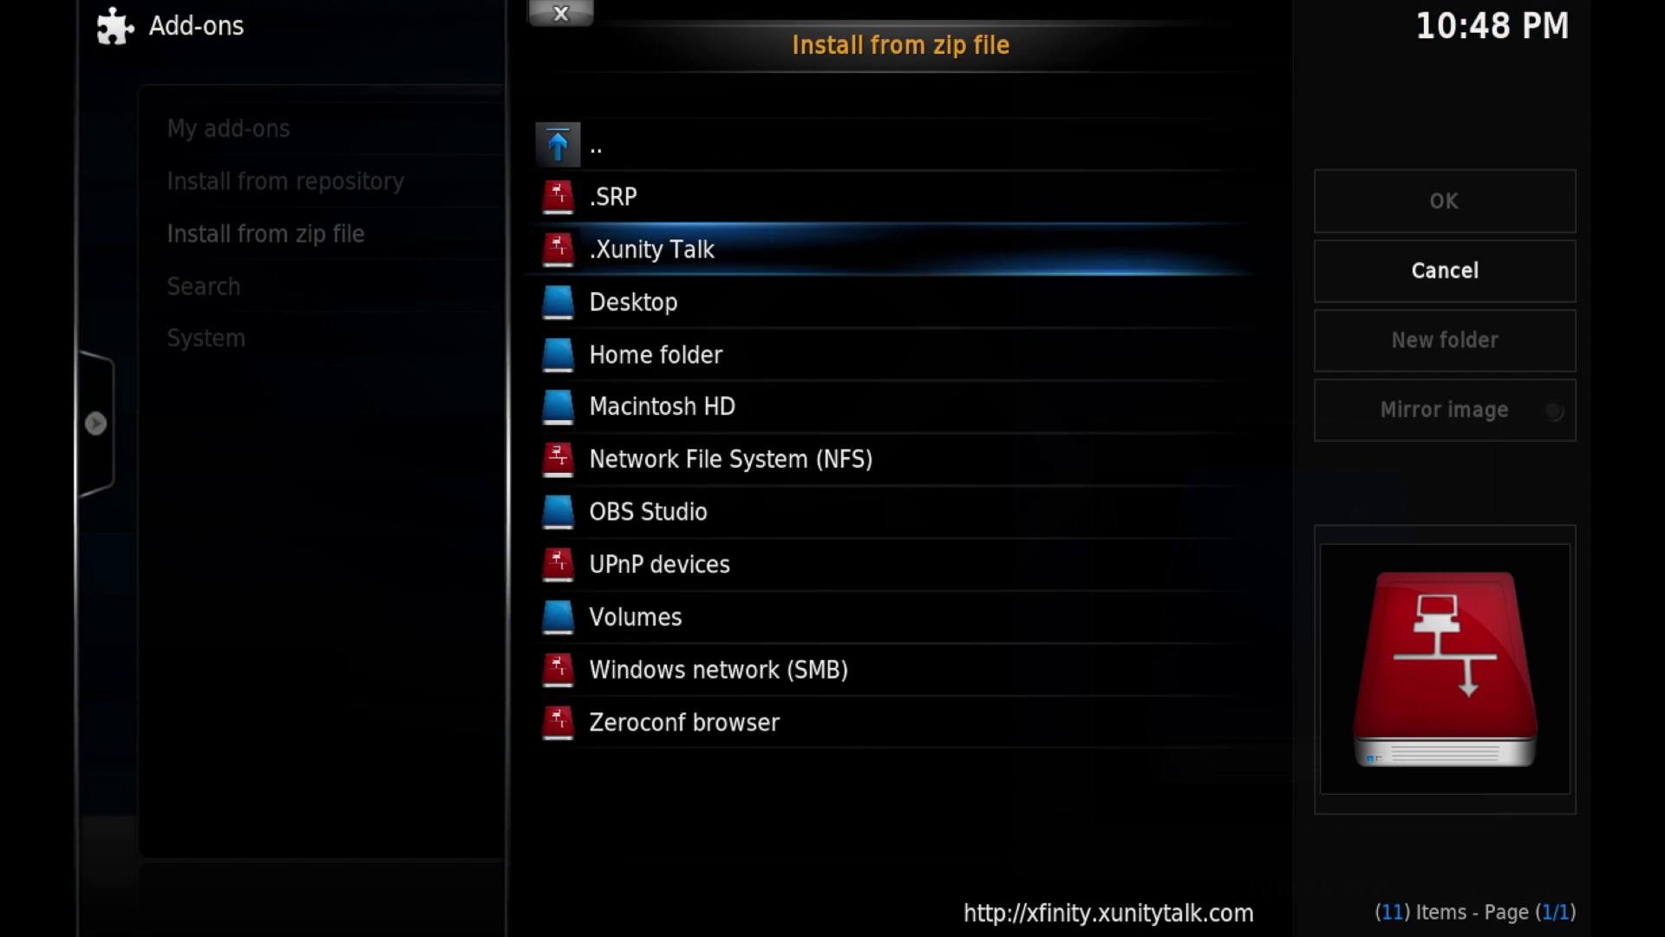
key(Return)
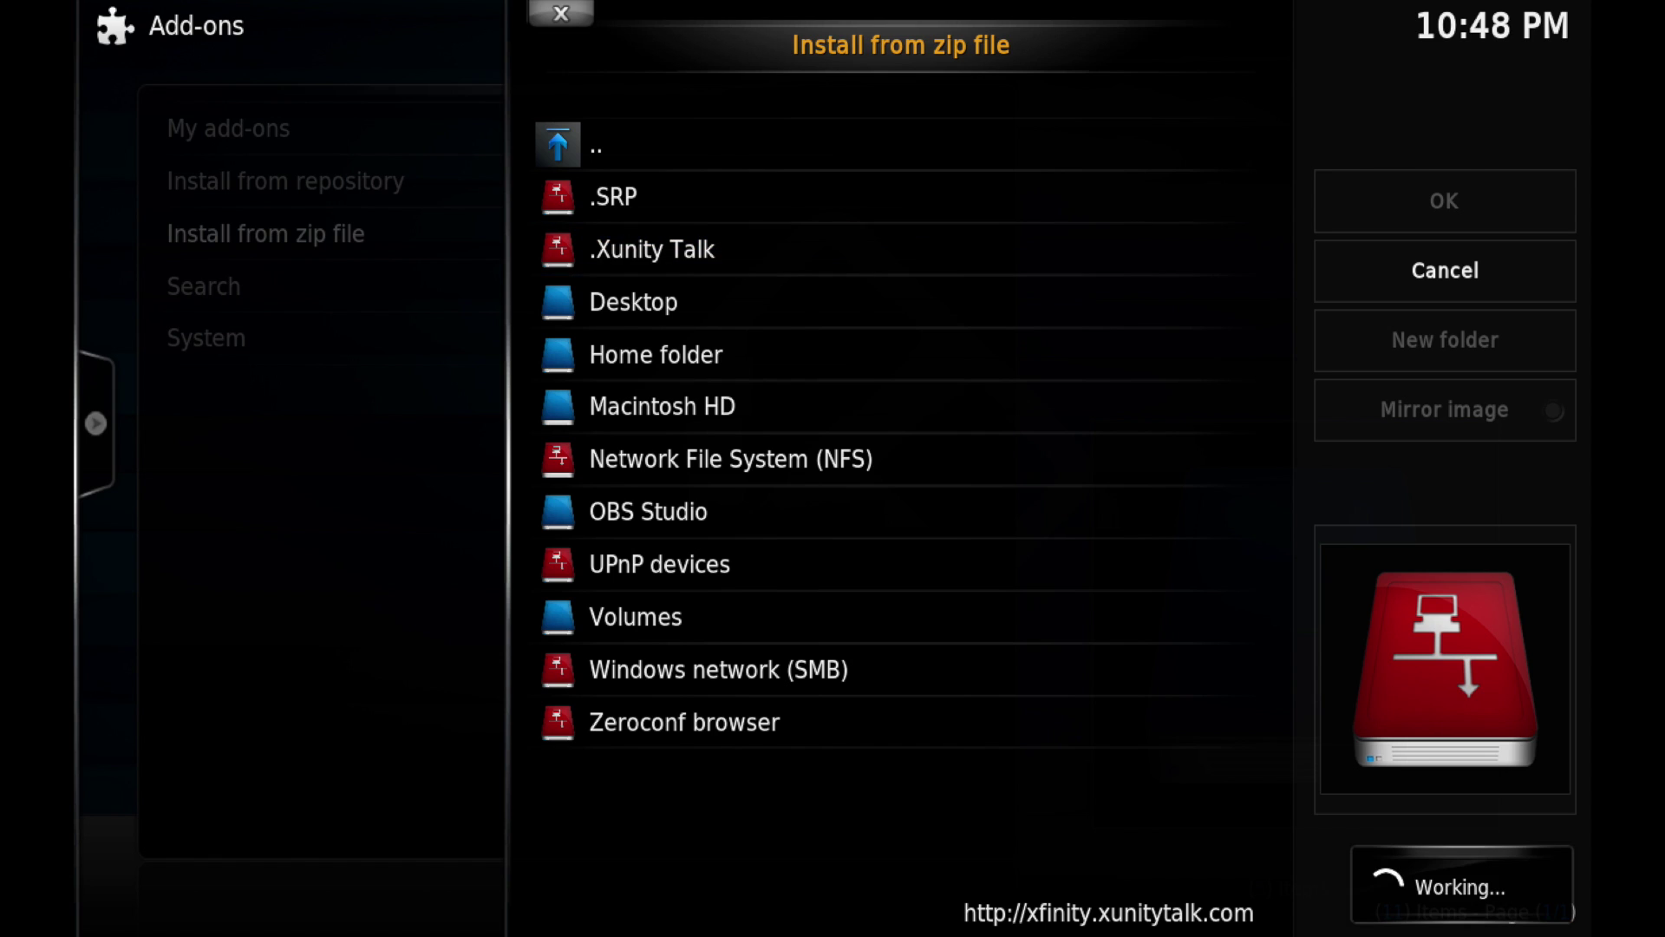
key(Down)
key(Down)
key(Down)
key(Down)
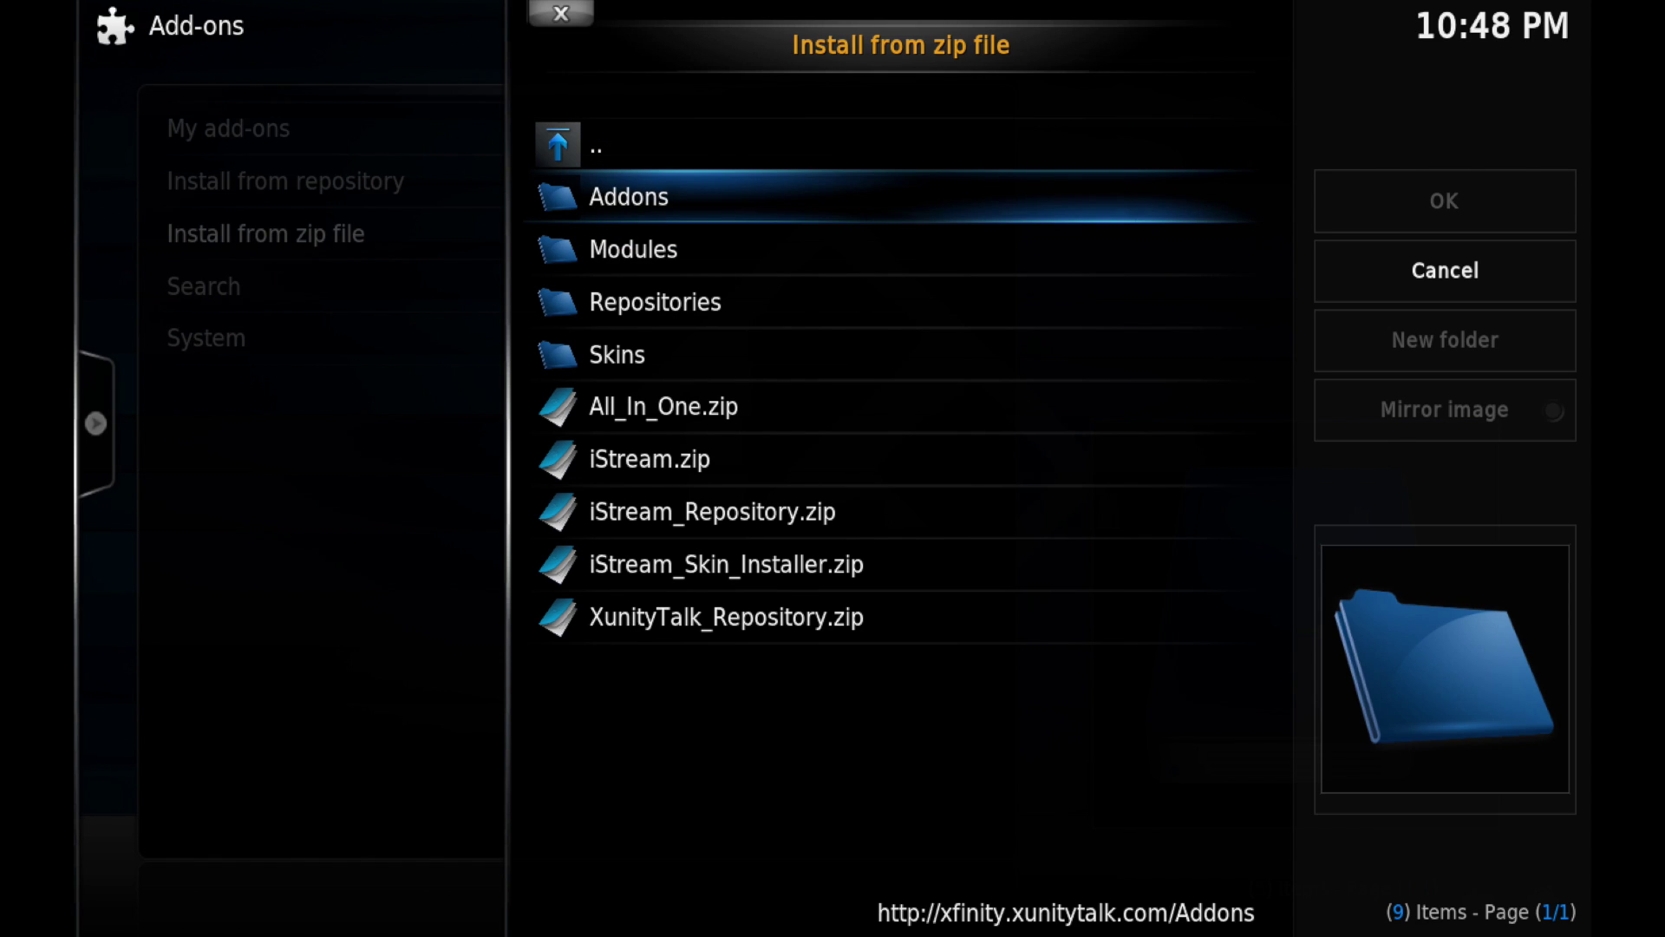
key(Down)
key(Down)
key(Down)
key(Down)
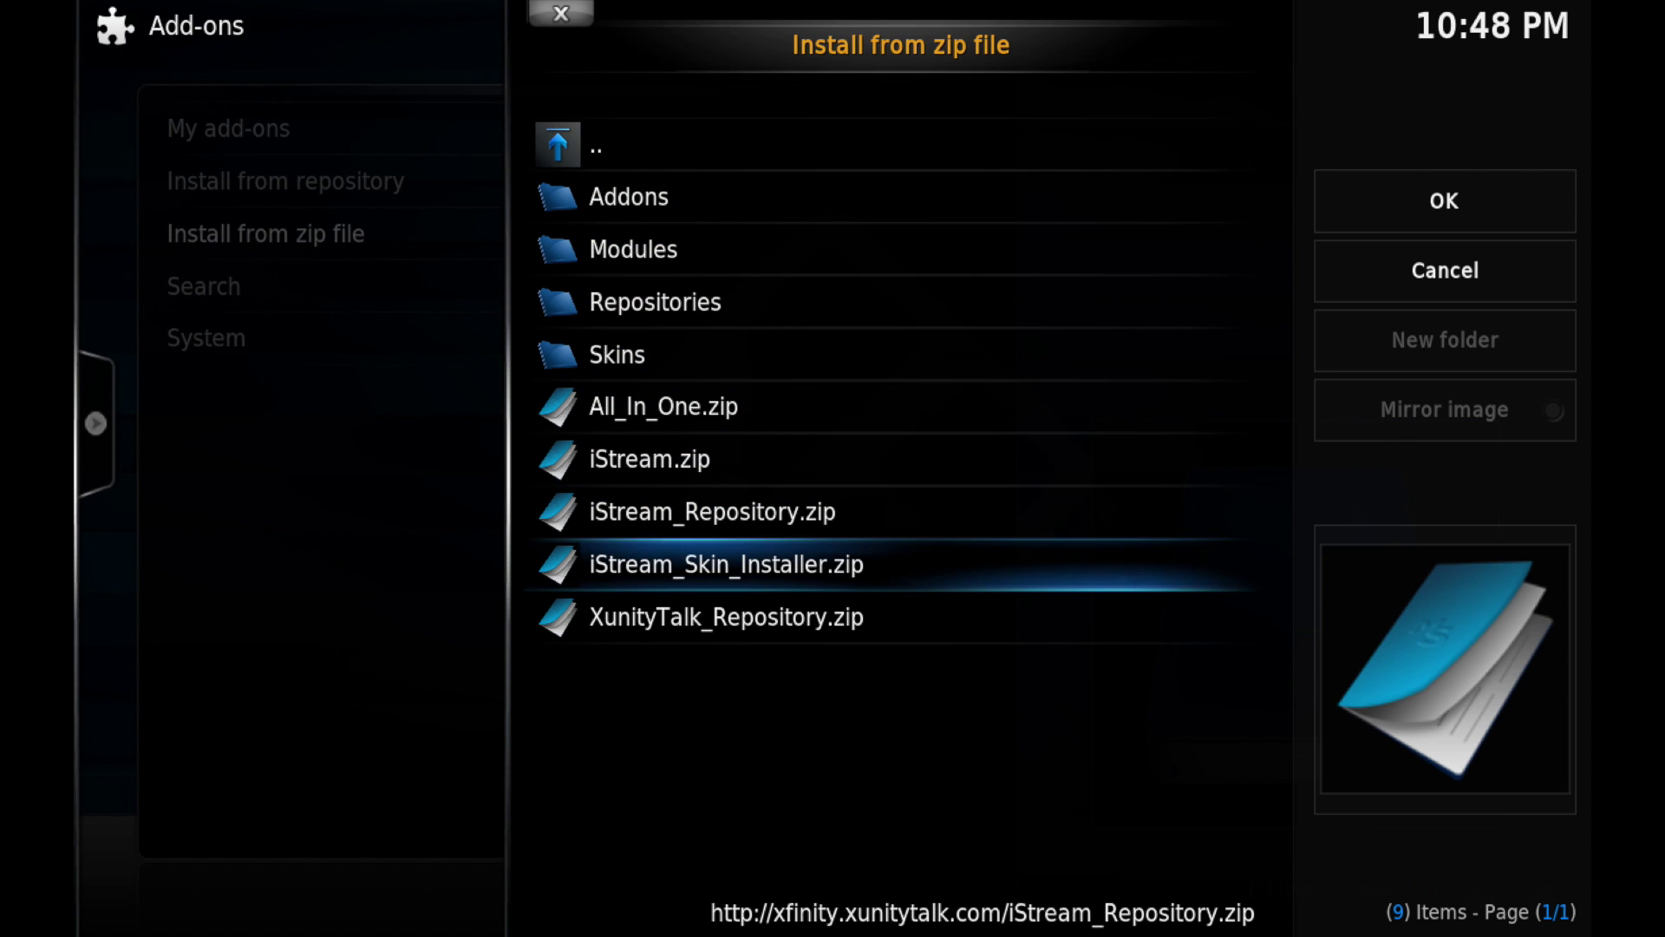
key(Down)
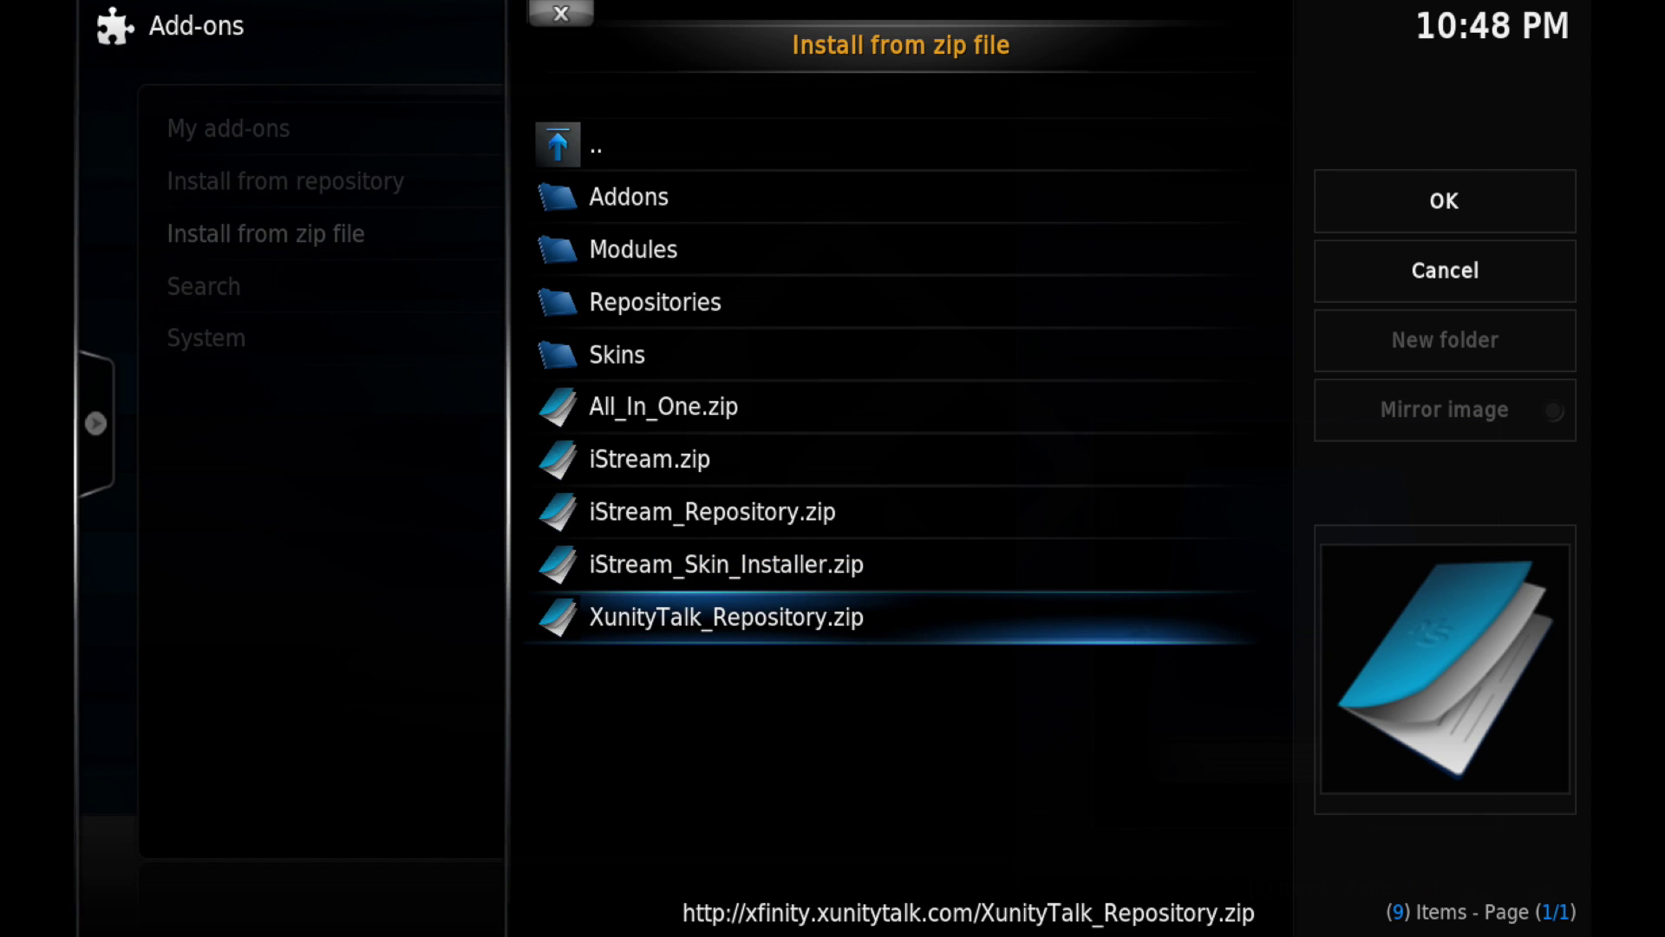
key(Return)
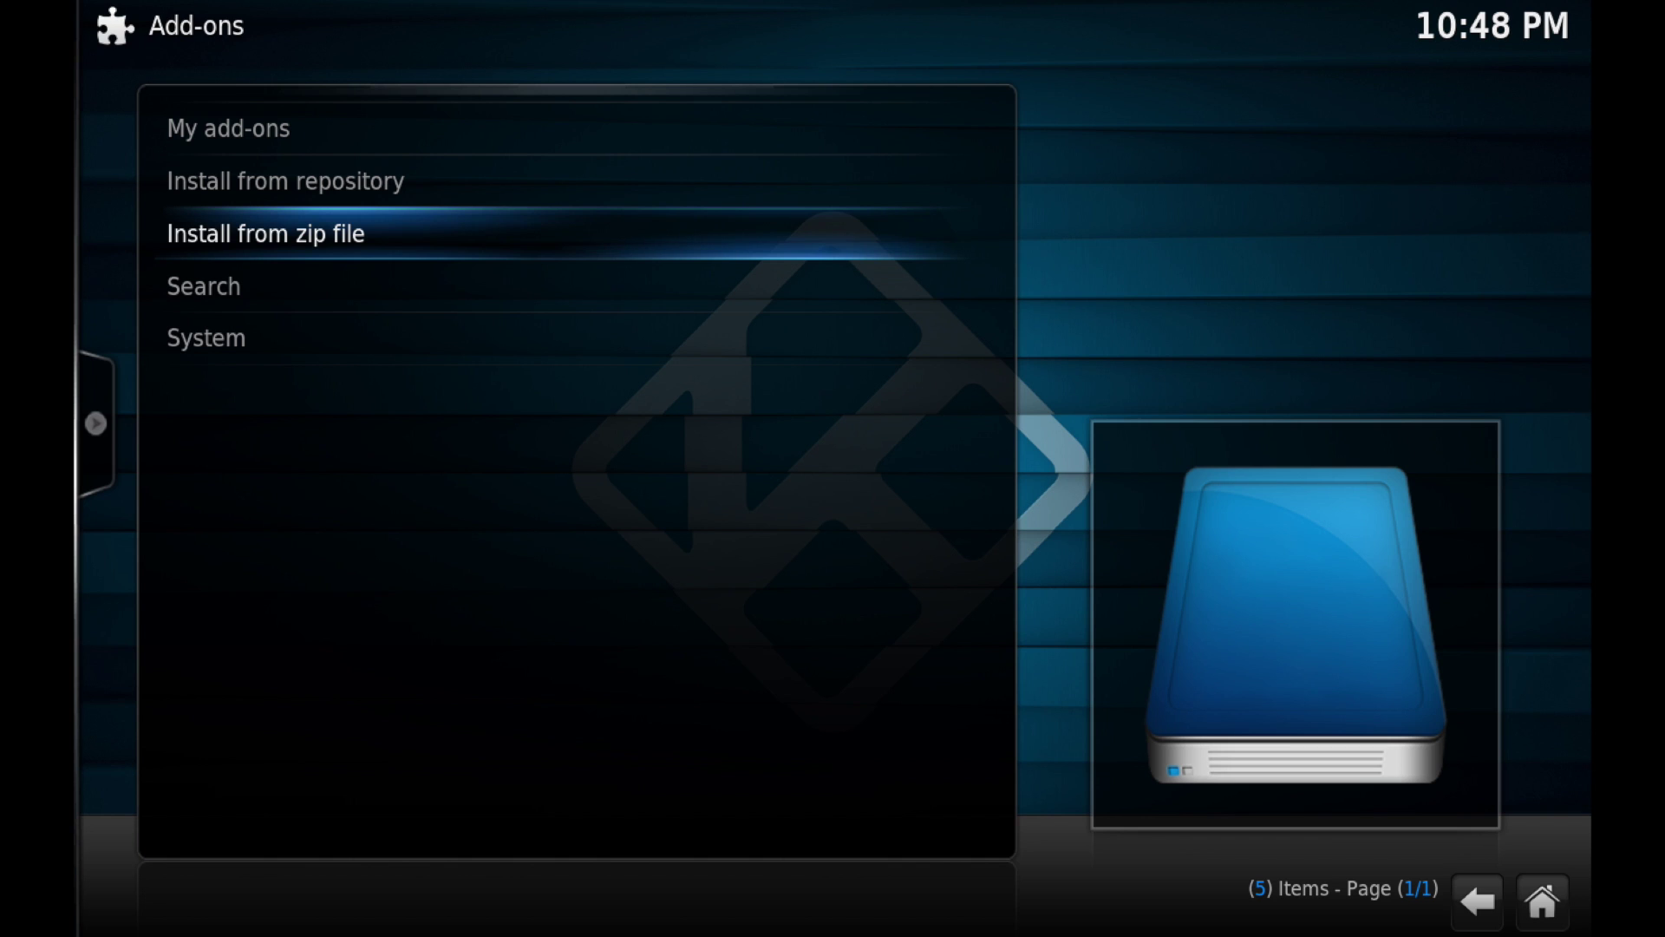
key(Up)
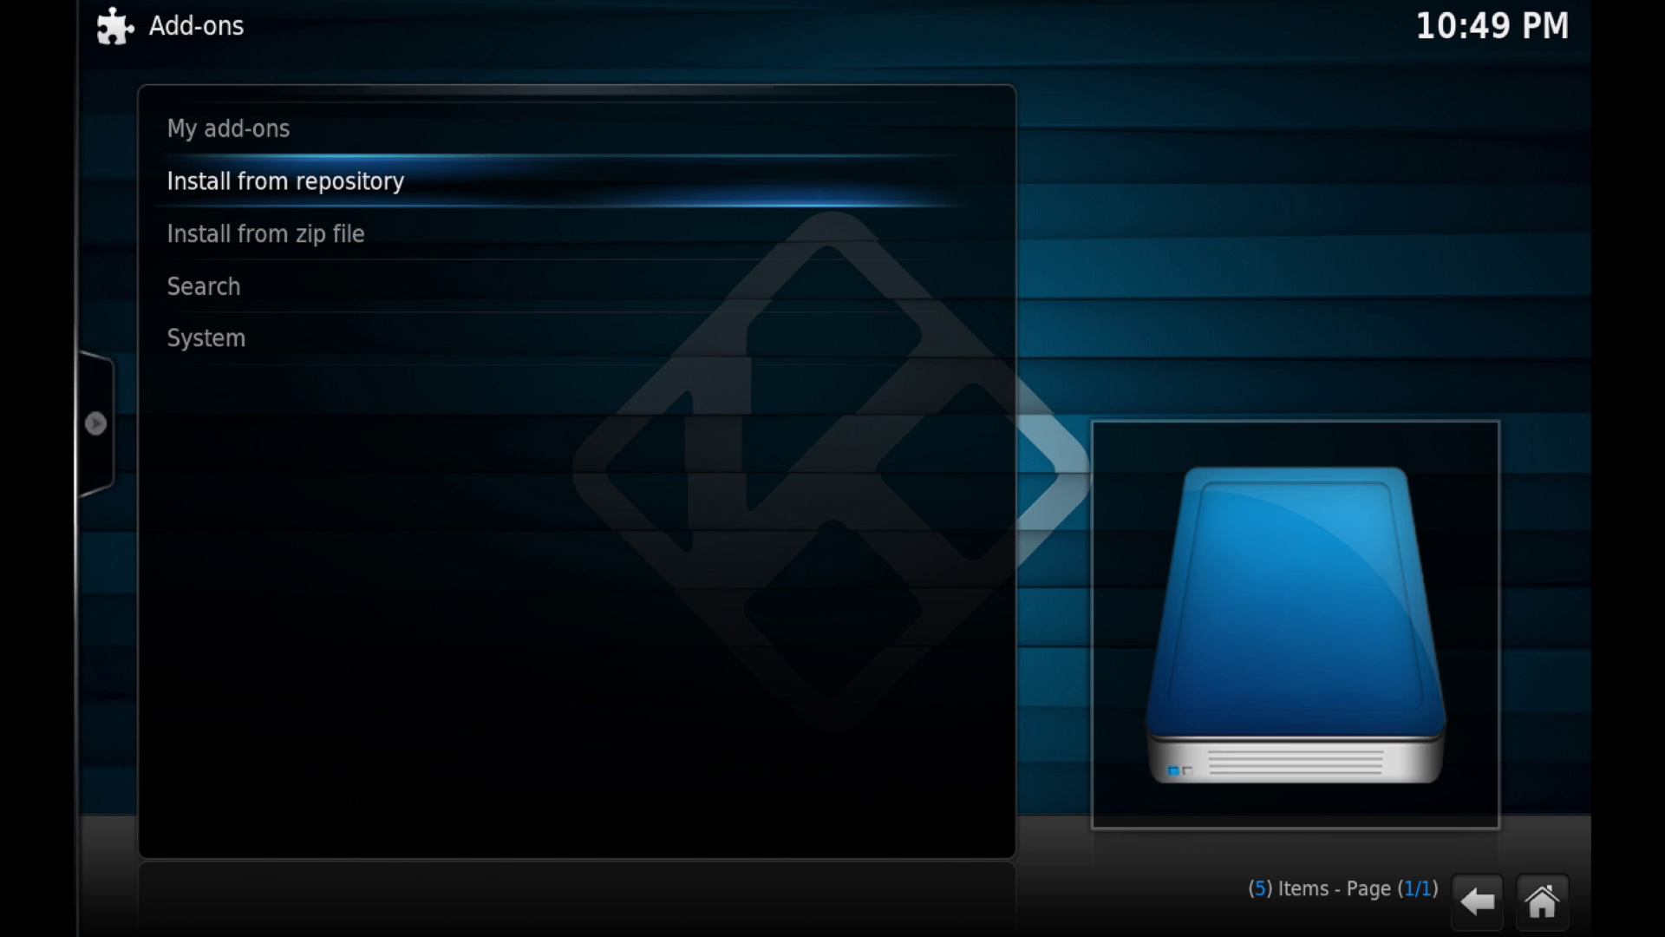
Browse Install from repository > .XunityTalk Repository > Video add-ons to UwatchFree.
key(Return)
key(Up)
key(Up)
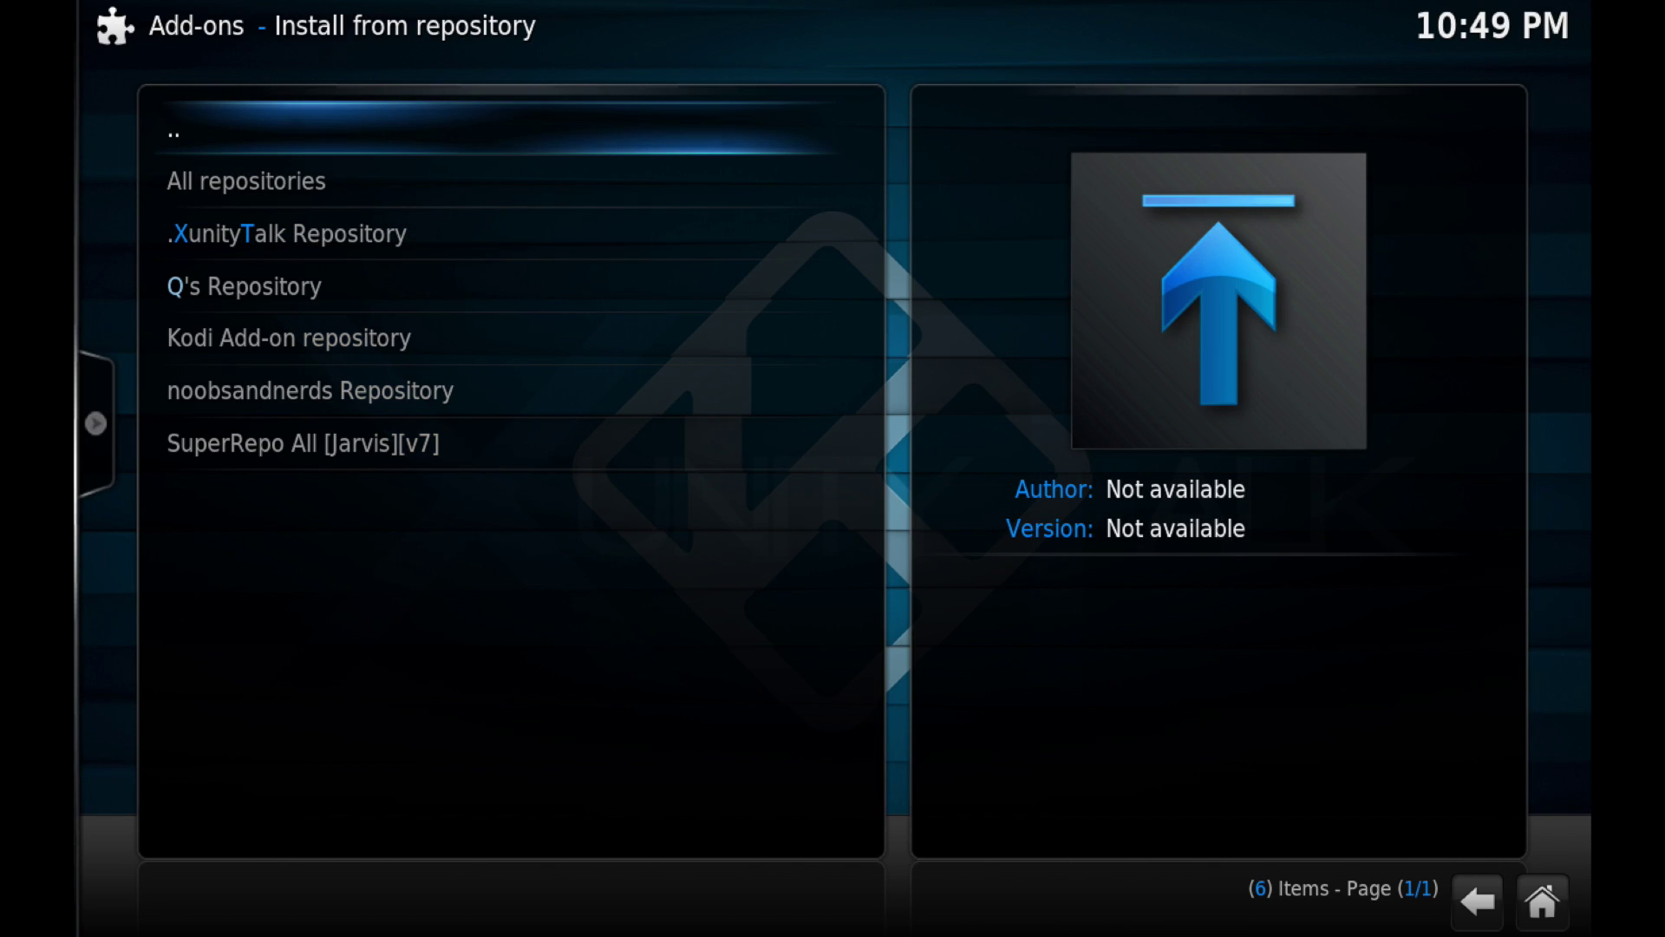
key(Down)
key(Down)
key(Return)
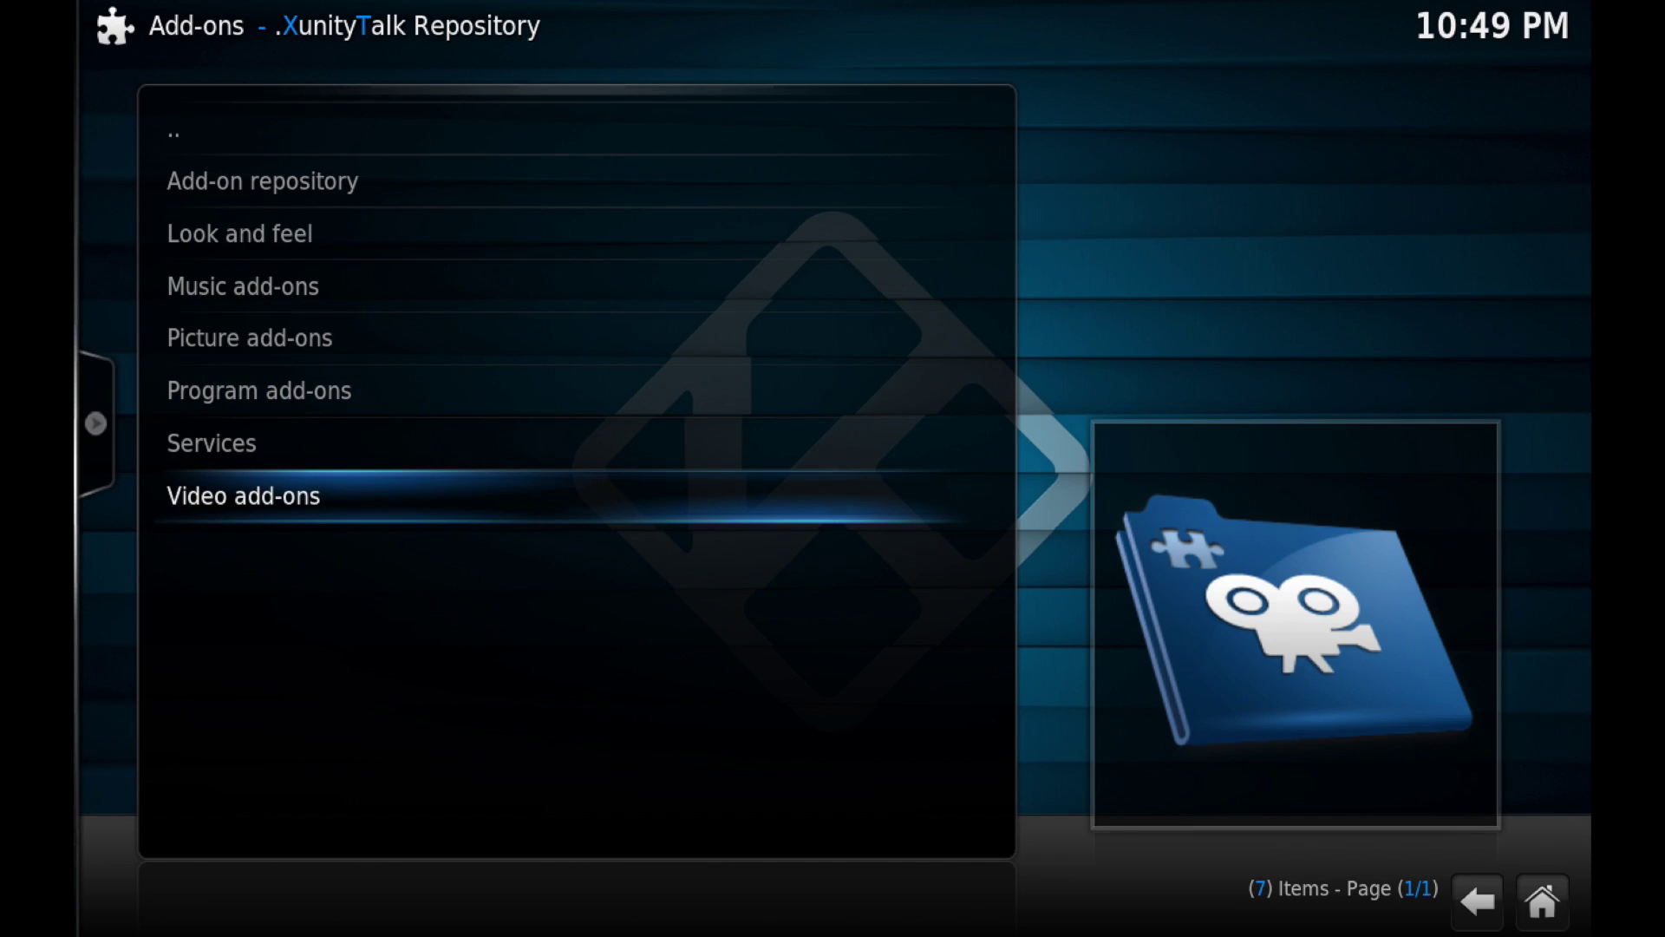
key(Up)
key(Up)
key(Down)
key(Down)
key(Return)
key(Up)
key(Up)
key(Up)
key(Up)
key(Up)
key(Up)
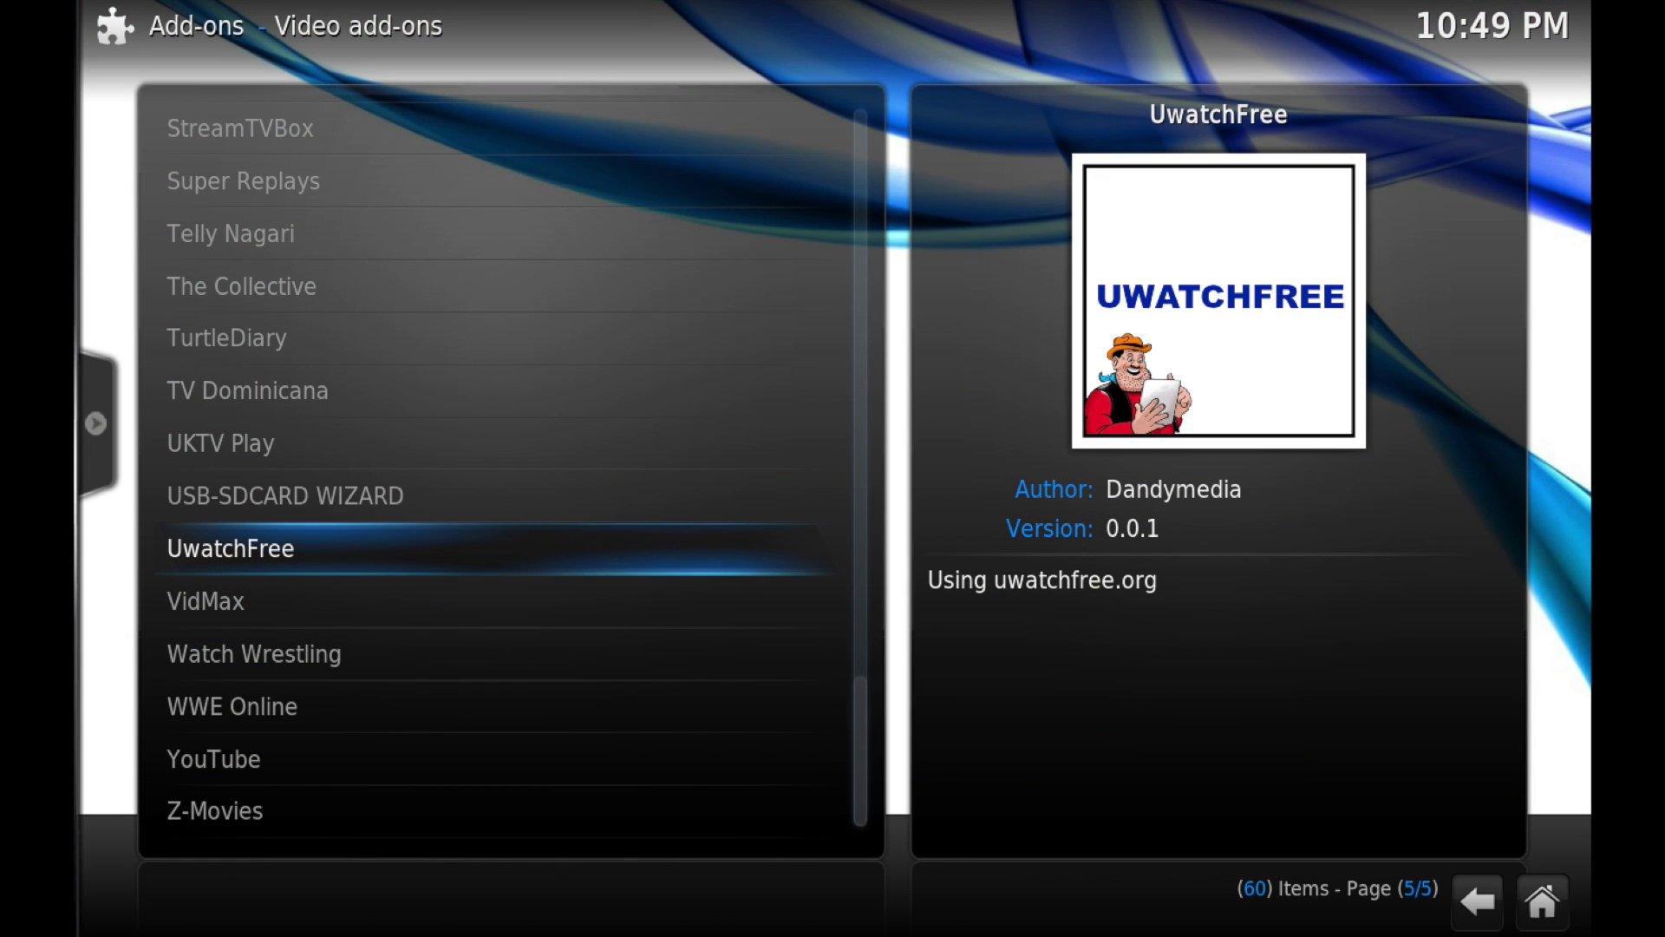
Install UwatchFree from its add-on information page, then back out to the Add-ons menu.
key(Return)
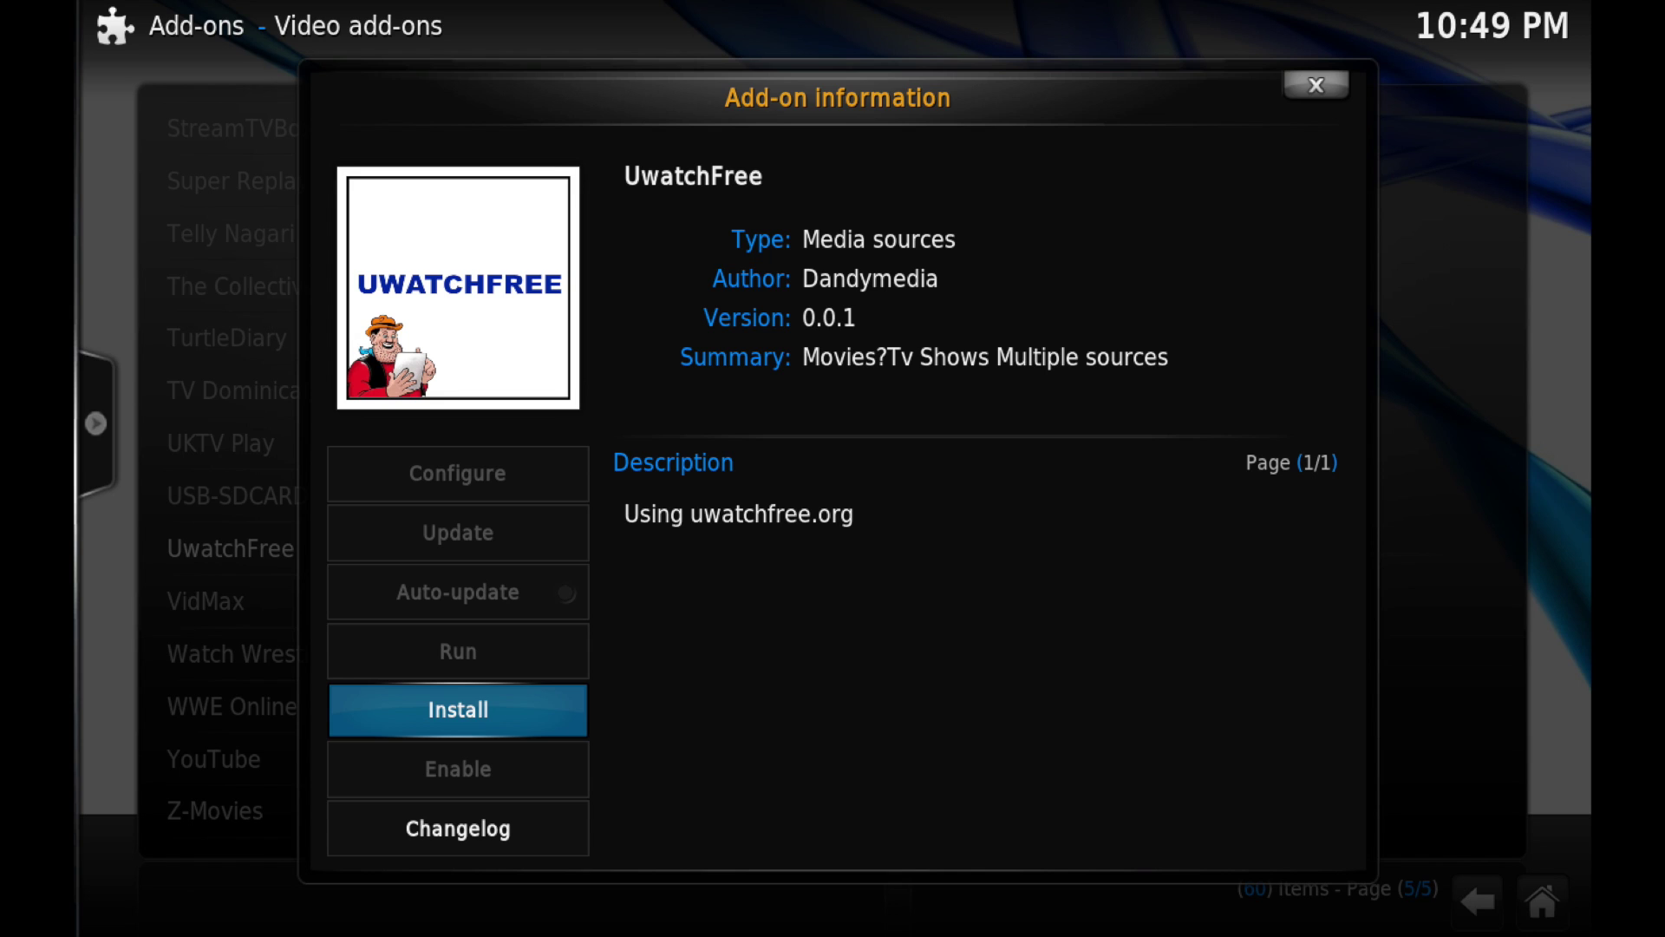
key(Down)
key(Up)
key(Return)
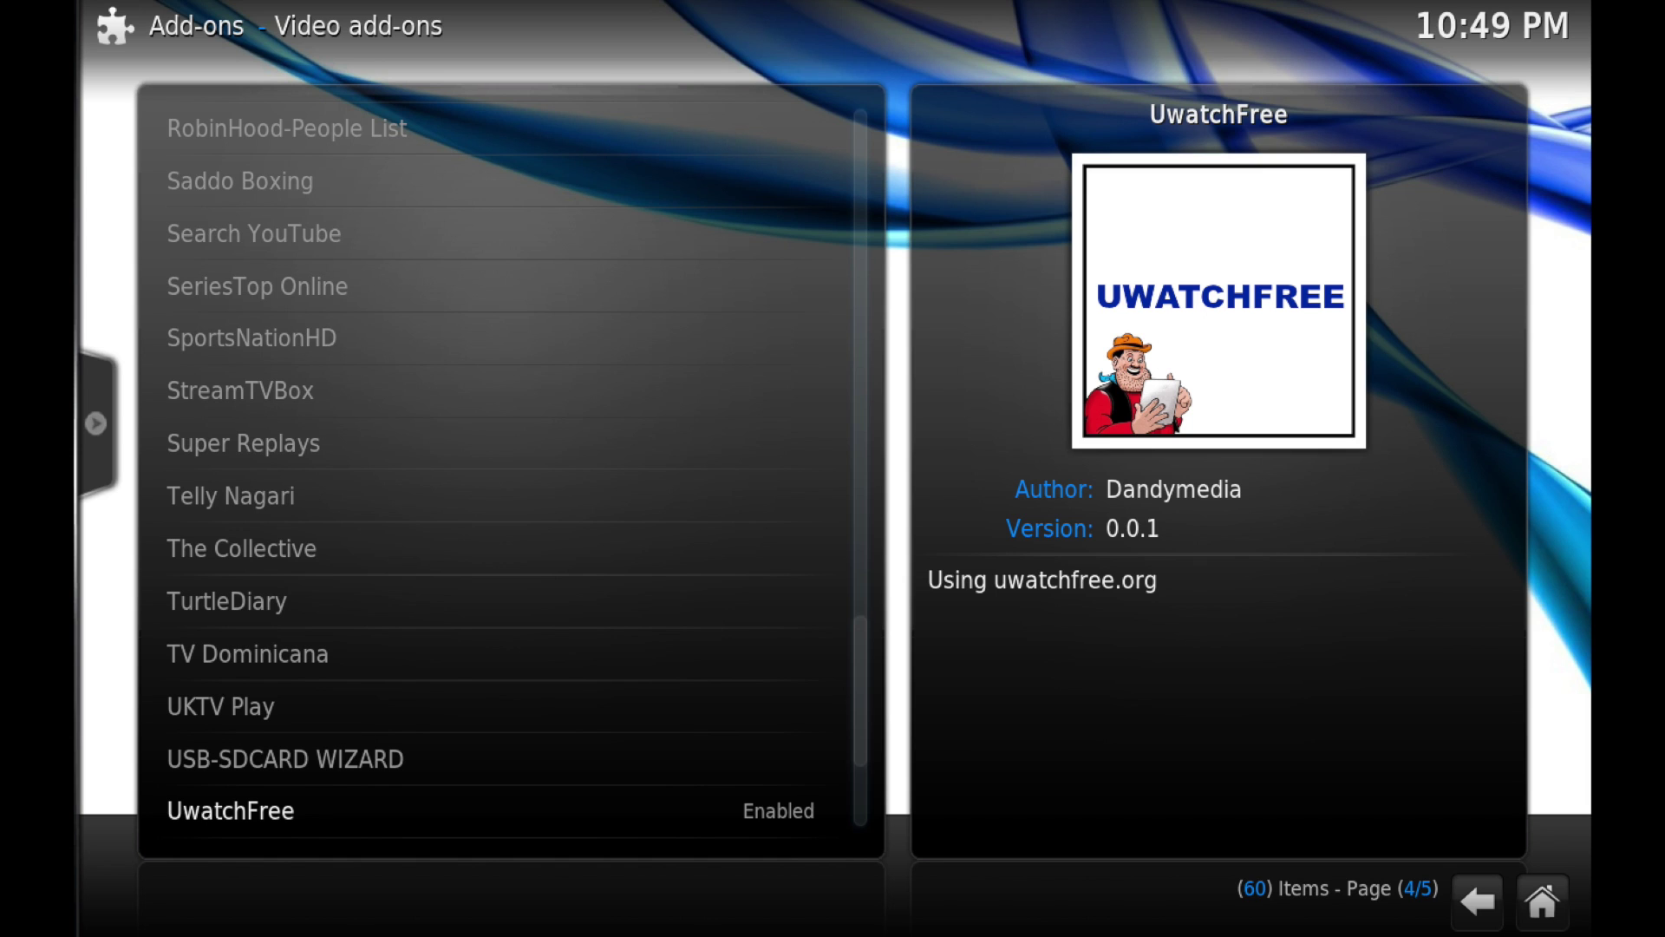
key(BackSpace)
key(BackSpace)
key(BackSpace)
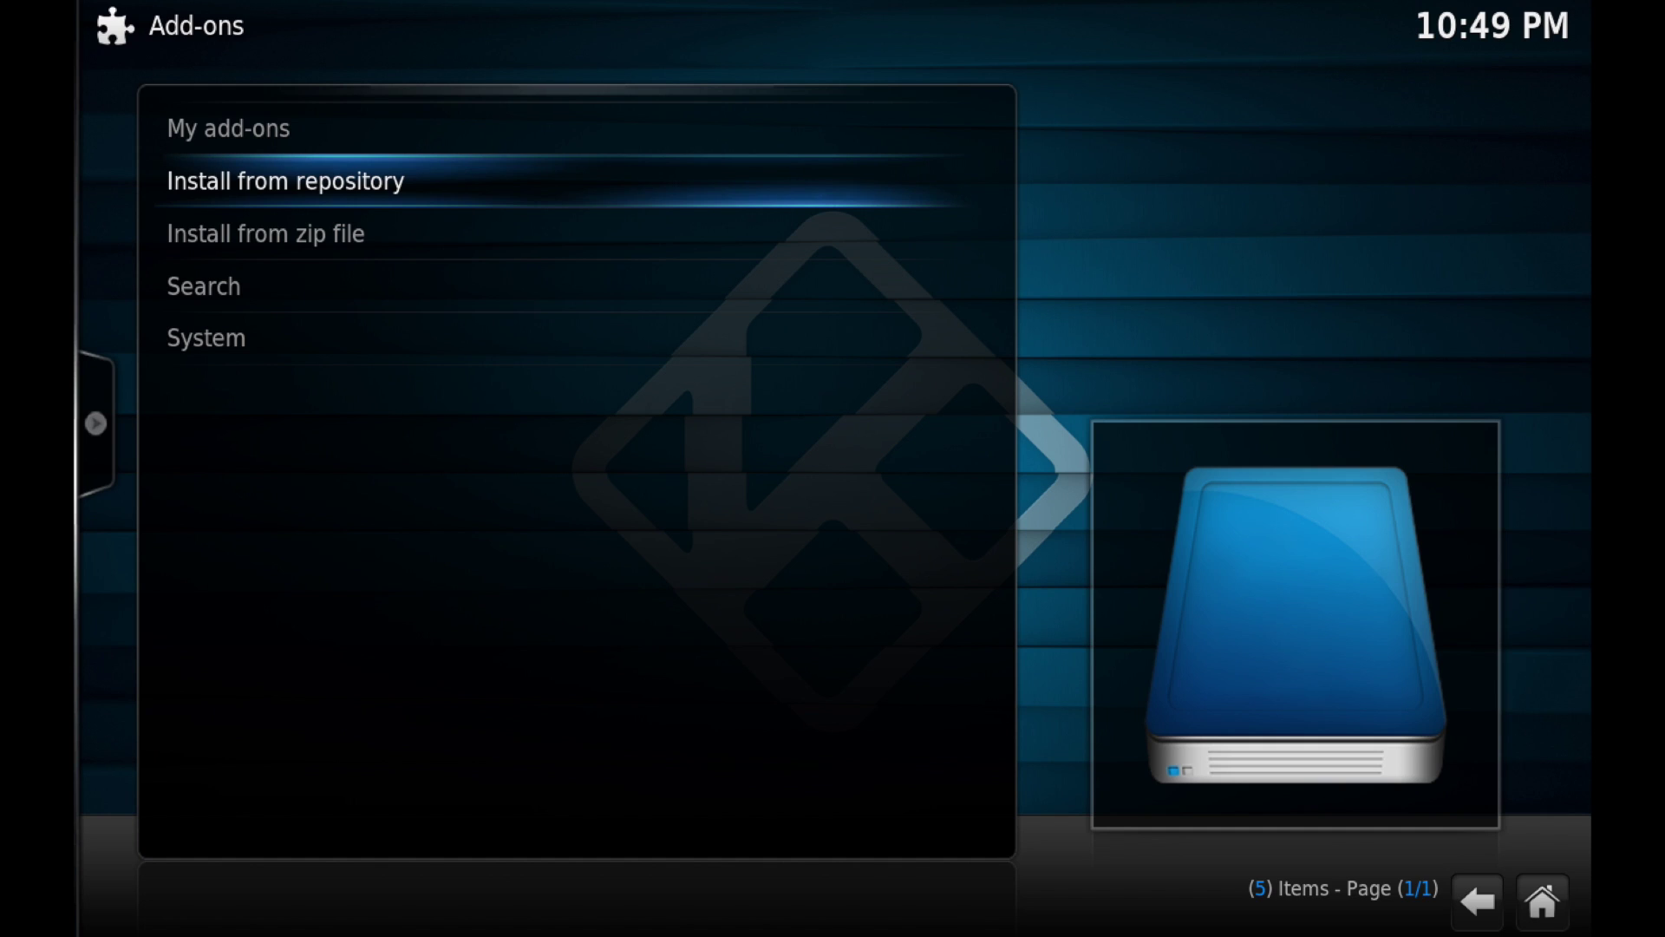
key(BackSpace)
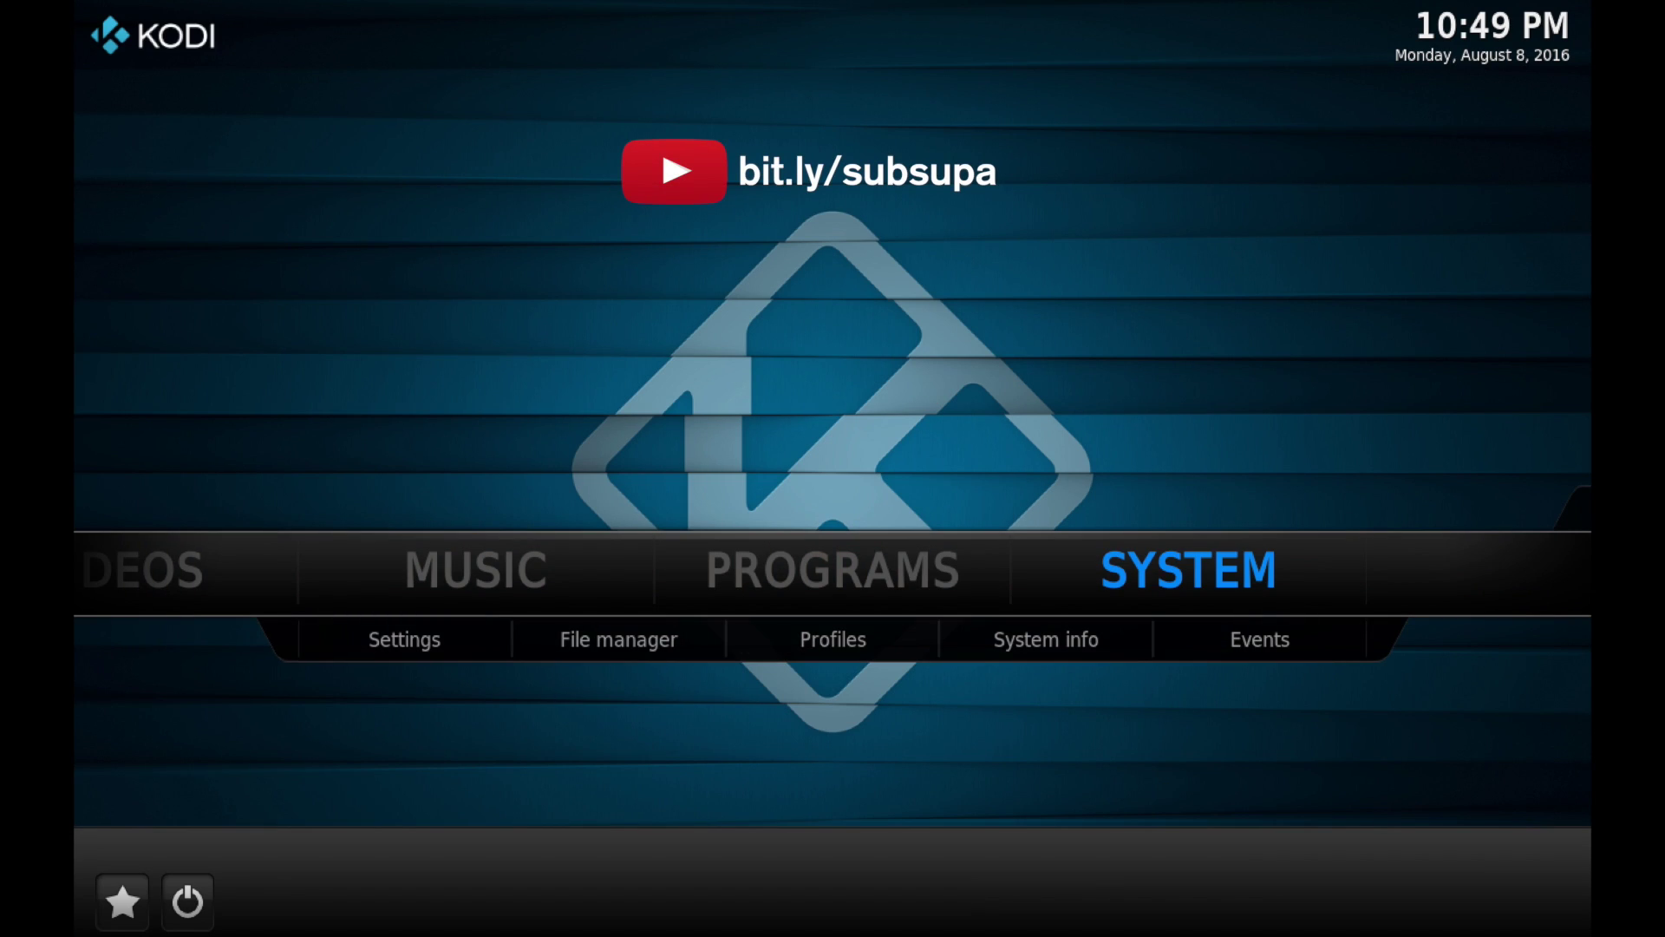
Move the home menu from SYSTEM over to VIDEOS.
key(Left)
key(Left)
key(Left)
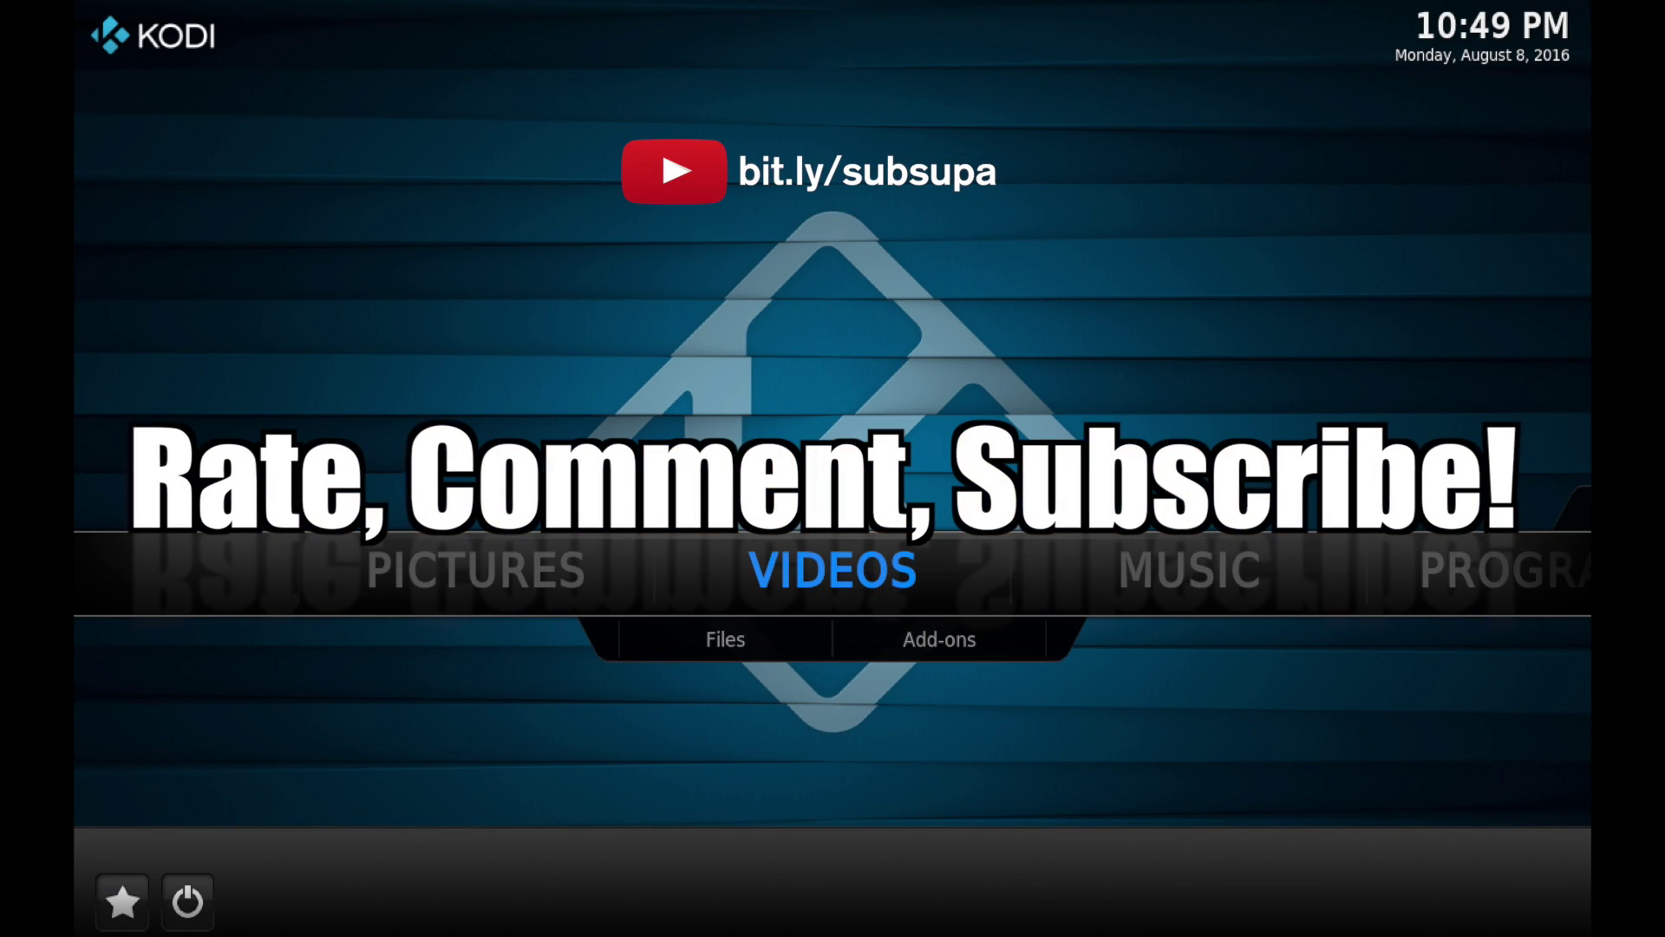